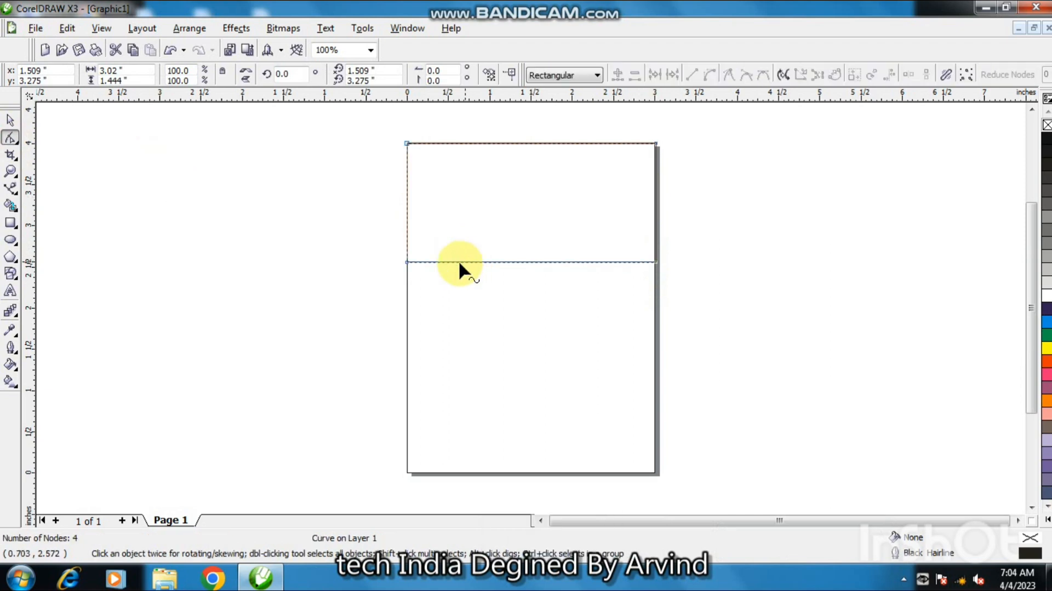
# Reshape the curve's lower edge into a V by slanting it from a new left-edge node and pulling a new middle node down.
pyautogui.doubleClick(406, 185)
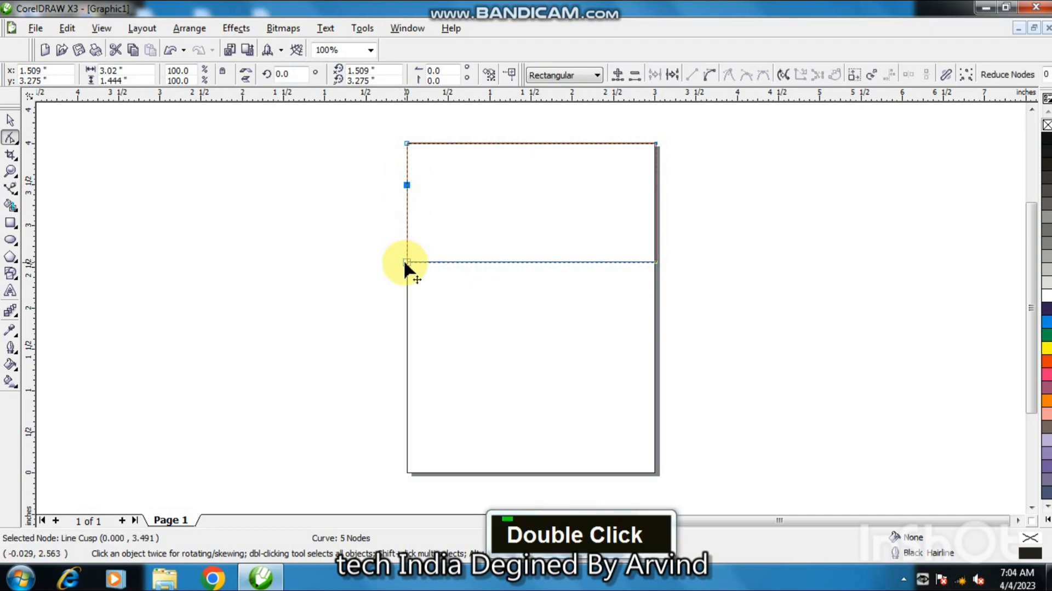
pyautogui.doubleClick(406, 261)
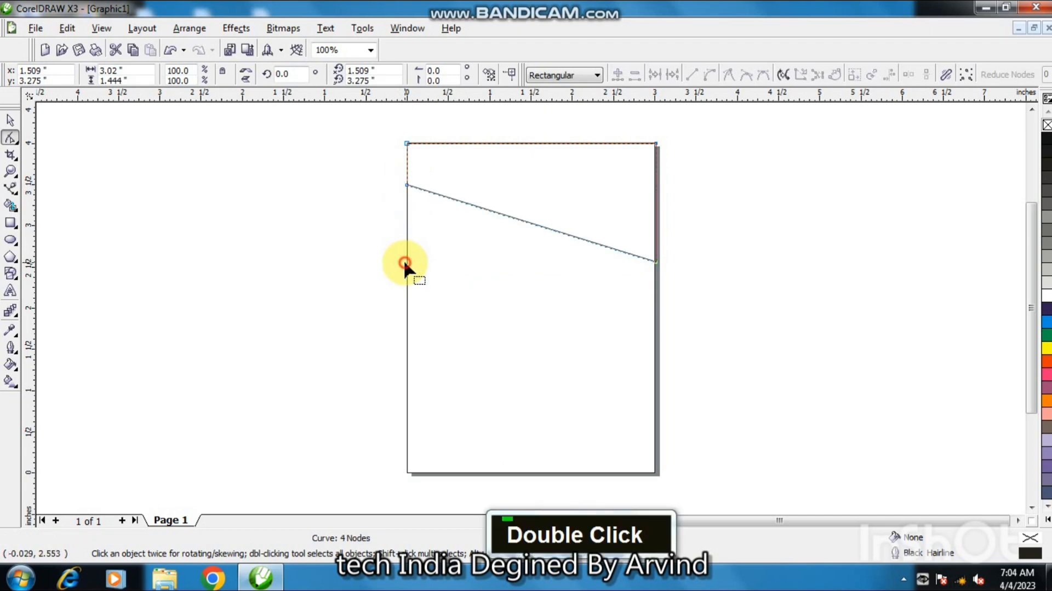
pyautogui.click(552, 232)
pyautogui.doubleClick(552, 231)
pyautogui.moveTo(552, 231); pyautogui.dragTo(470, 283)
pyautogui.click(470, 284)
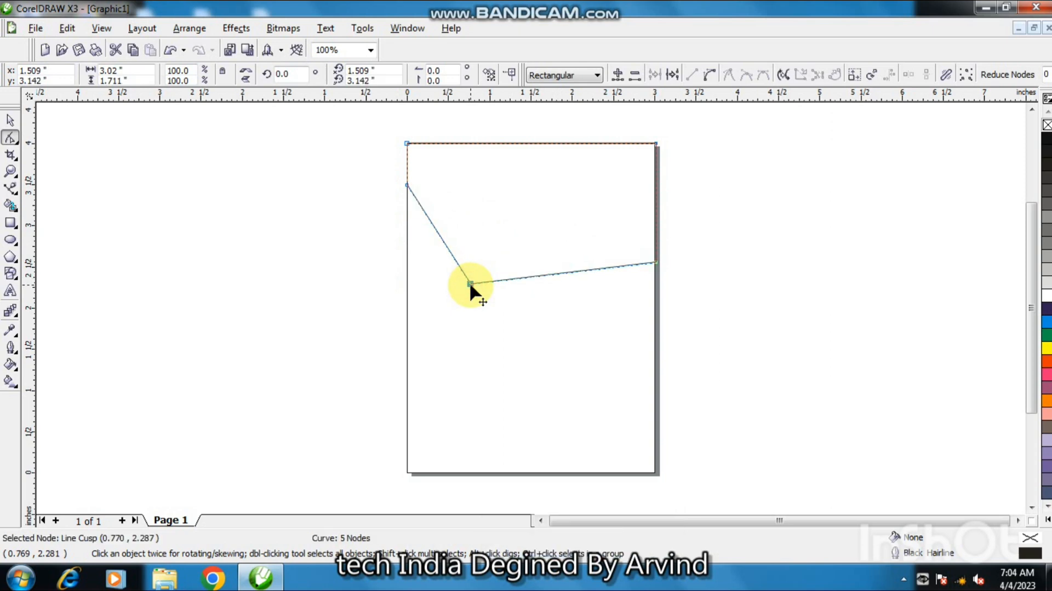
# Move the V's end nodes higher up the right and left page edges and nudge the V point slightly right.
pyautogui.doubleClick(656, 216)
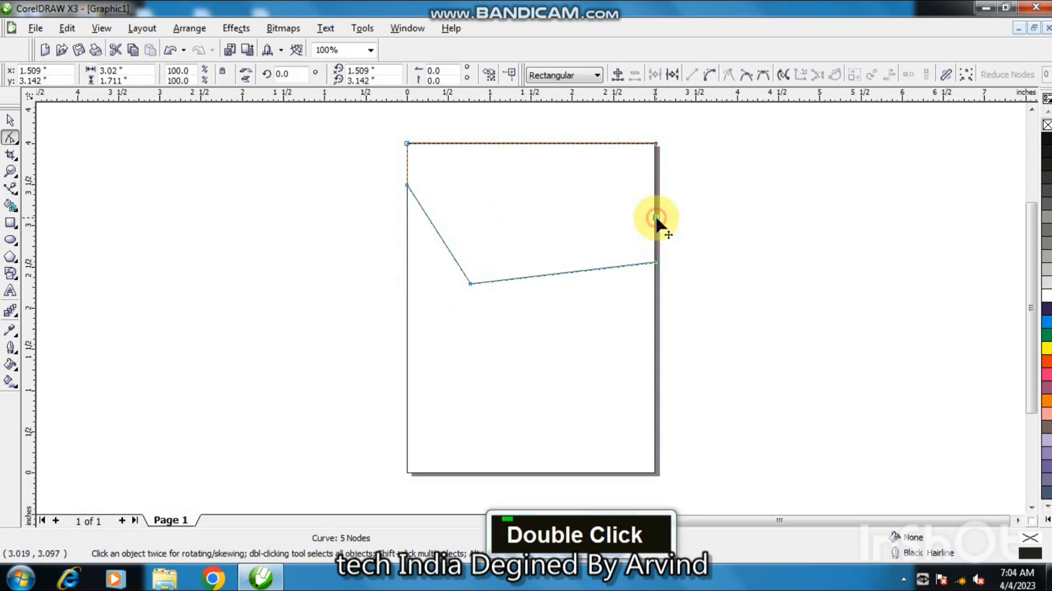
pyautogui.doubleClick(653, 262)
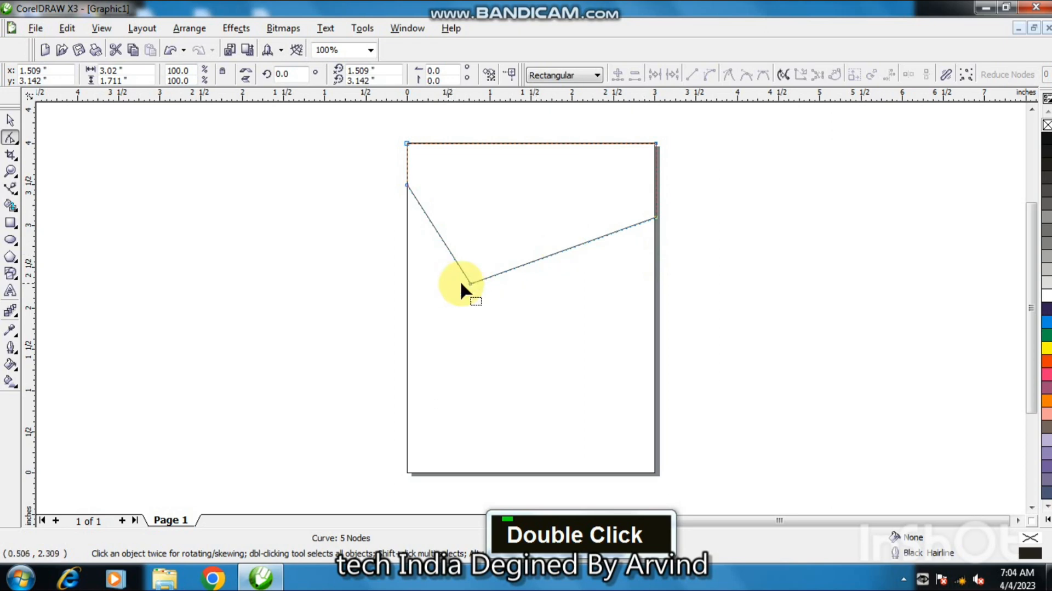
pyautogui.moveTo(470, 283); pyautogui.dragTo(494, 285)
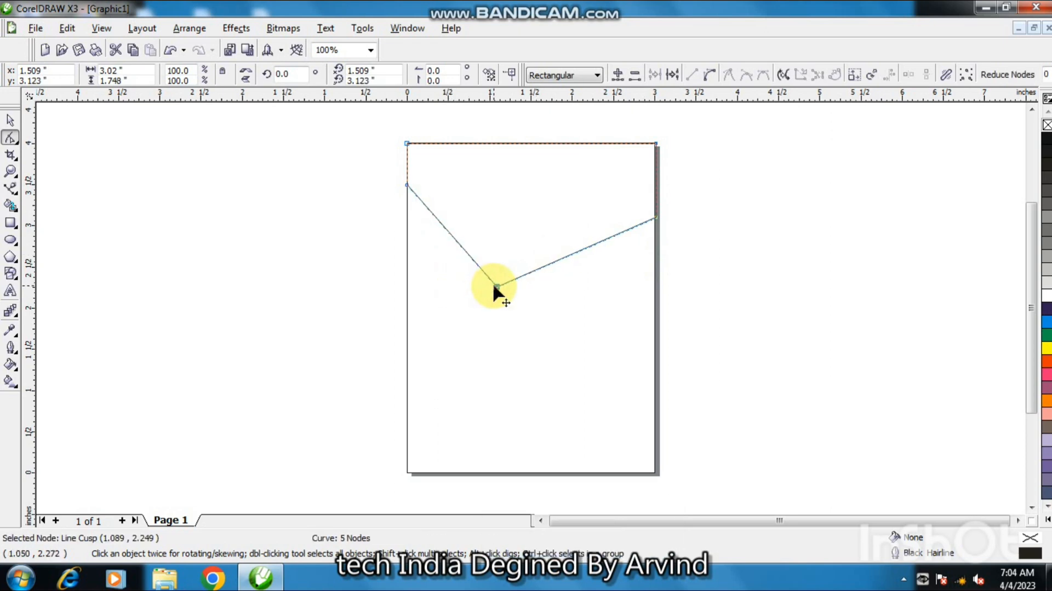
pyautogui.doubleClick(407, 168)
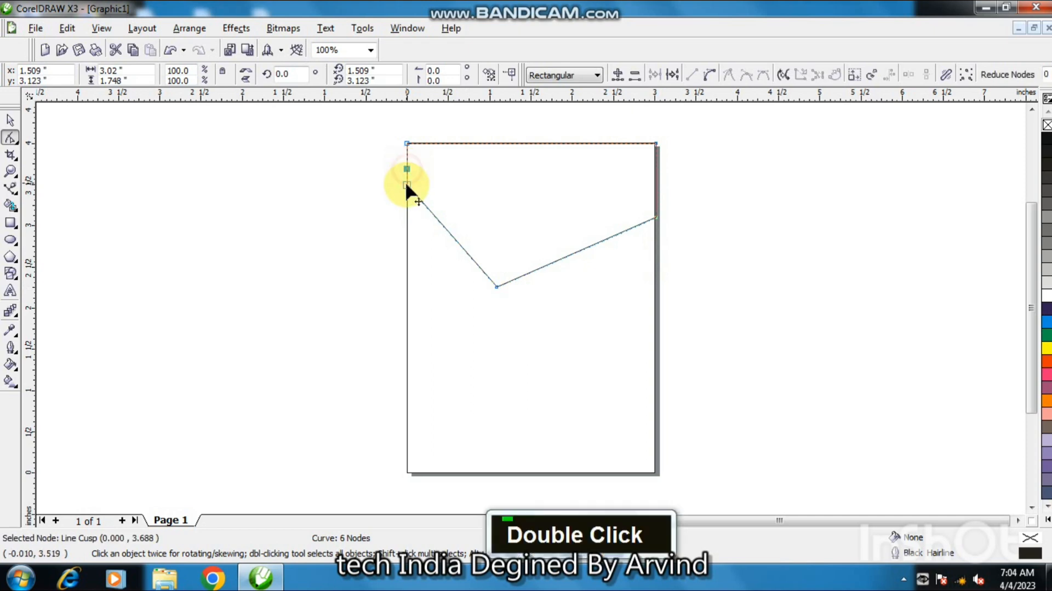
pyautogui.doubleClick(407, 184)
# At high zoom, snap the V's right end and the top-right corner node exactly onto the page edges, then nudge the V point.
pyautogui.press('F2')
pyautogui.moveTo(649, 210); pyautogui.dragTo(674, 243)
pyautogui.moveTo(503, 284); pyautogui.dragTo(485, 292)
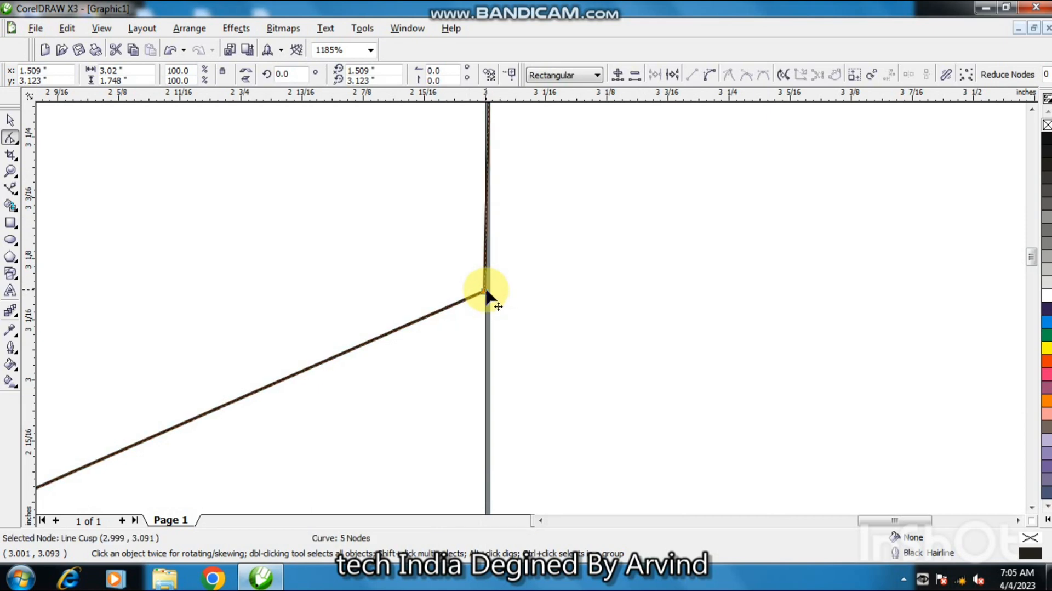
pyautogui.press('F3')
pyautogui.press('F3')
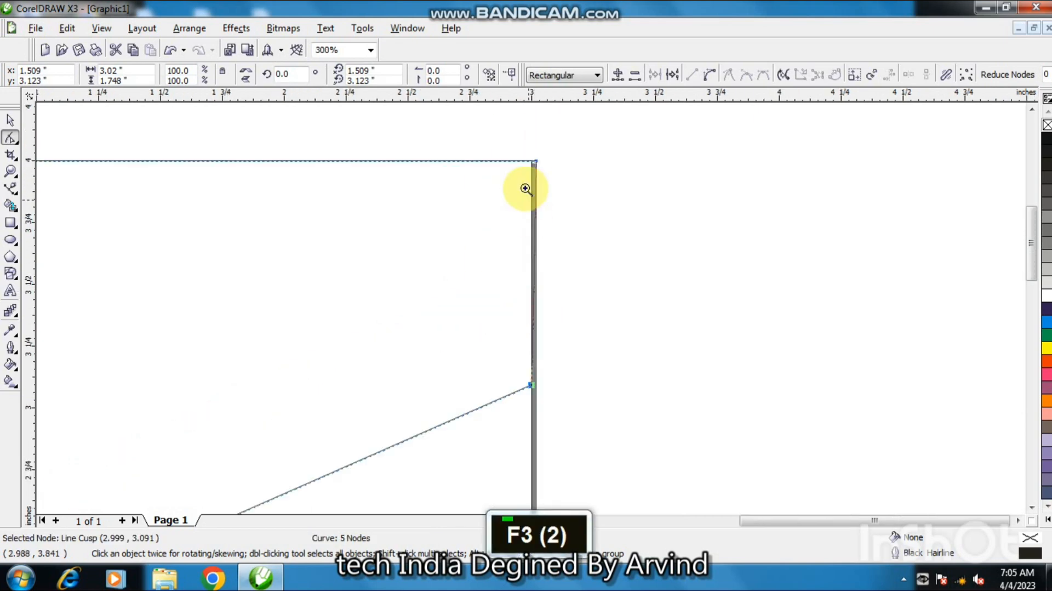
pyautogui.press('F2')
pyautogui.moveTo(551, 172); pyautogui.dragTo(526, 158)
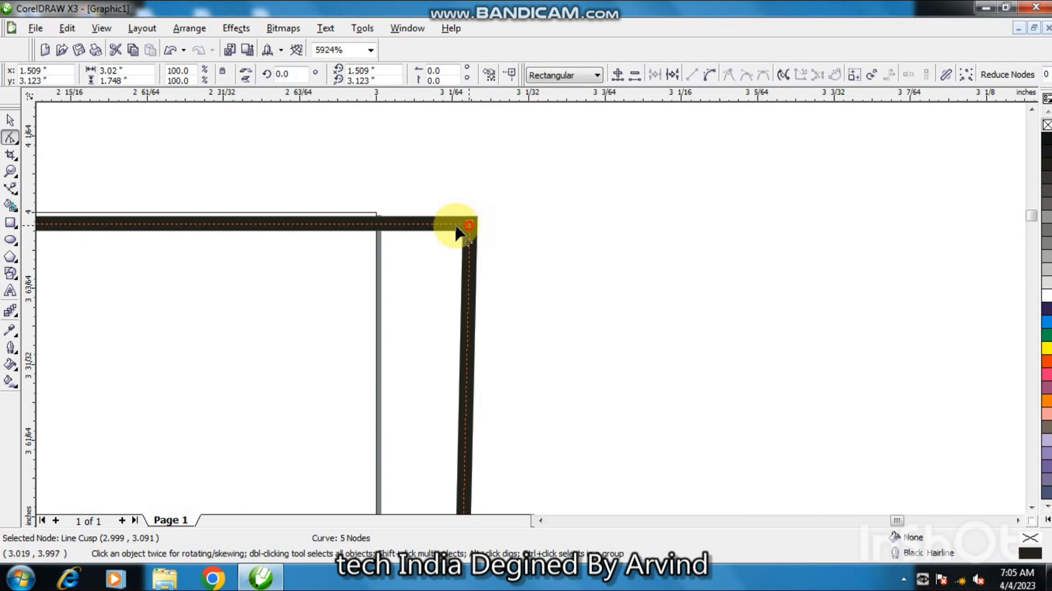
pyautogui.moveTo(457, 227); pyautogui.dragTo(376, 216)
pyautogui.press('F3')
pyautogui.press('F3')
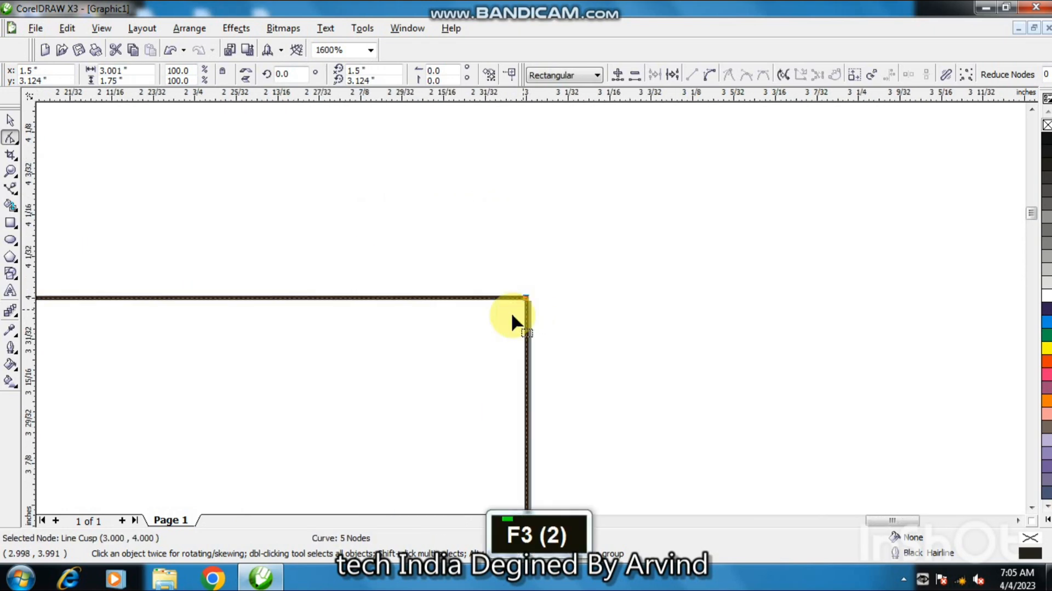
pyautogui.press('F3')
pyautogui.press('F3')
pyautogui.press('F3')
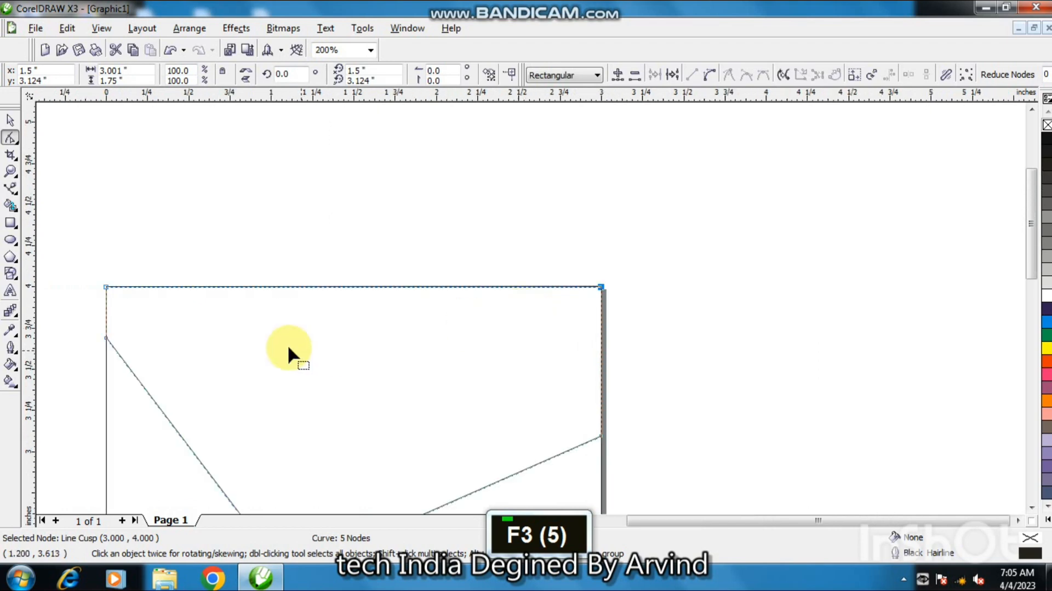
pyautogui.press('F3')
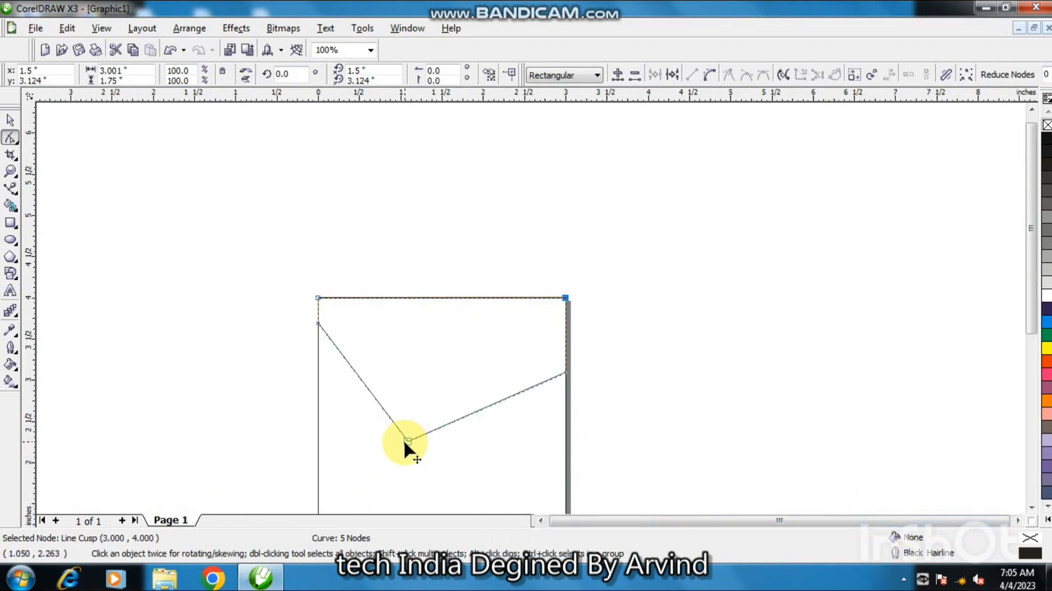
pyautogui.moveTo(406, 439); pyautogui.dragTo(415, 448)
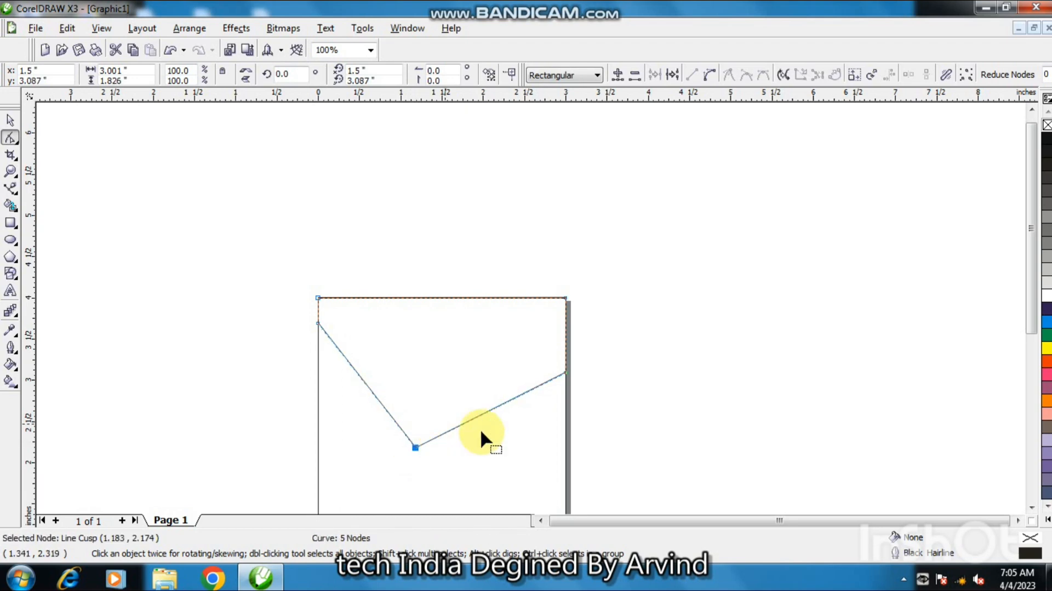
# Apply a linear fountain fill to the V shape running from its left edge to its right edge.
pyautogui.click(10, 120)
pyautogui.click(9, 380)
pyautogui.moveTo(315, 324); pyautogui.dragTo(556, 326)
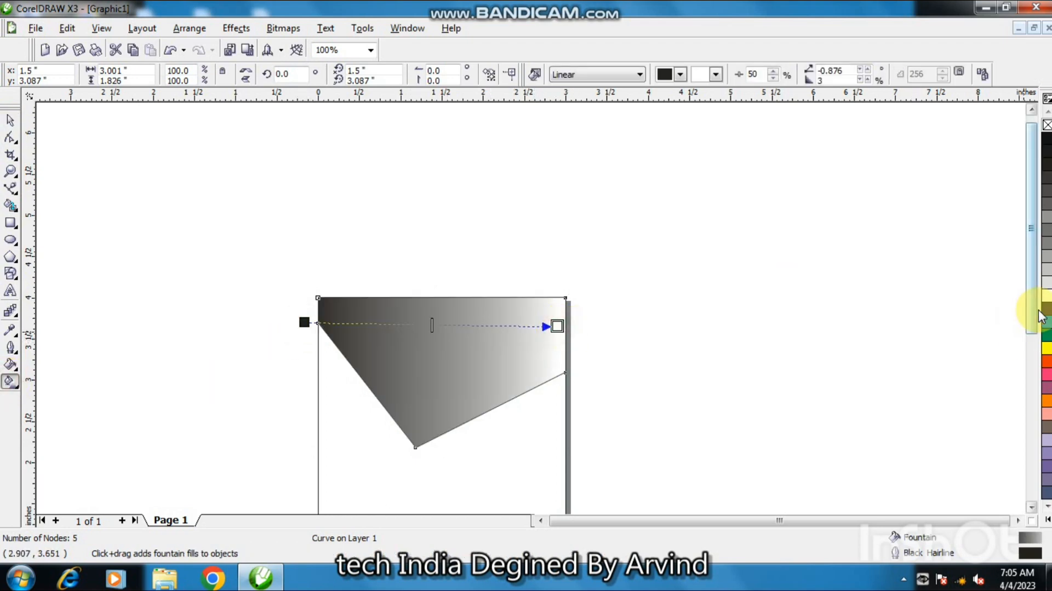
# Set the fountain fill's colours to dark navy at the end and blue at the start.
pyautogui.click(1047, 308)
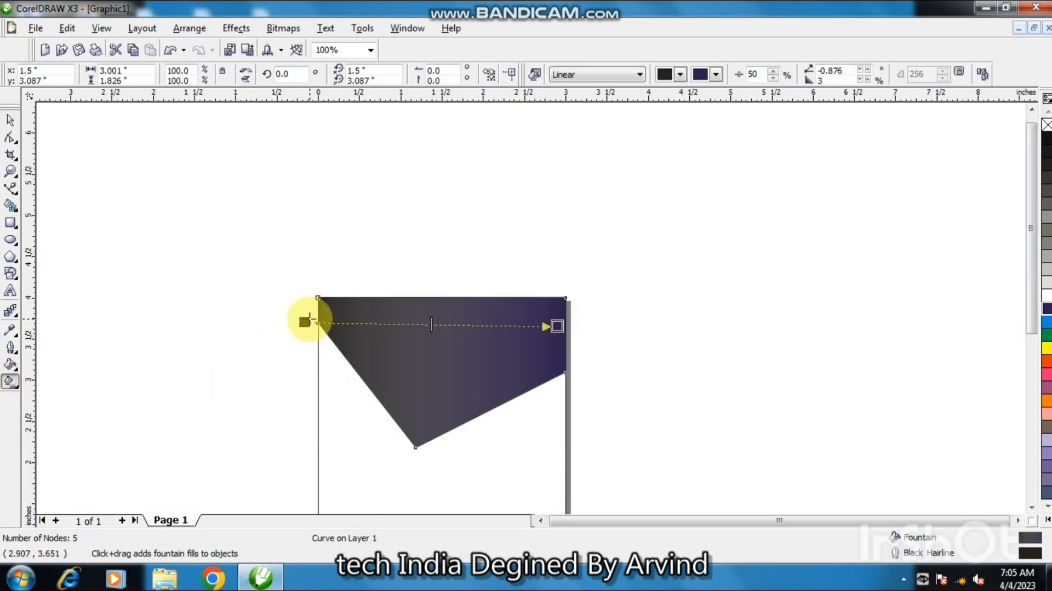
pyautogui.click(305, 322)
pyautogui.click(1047, 322)
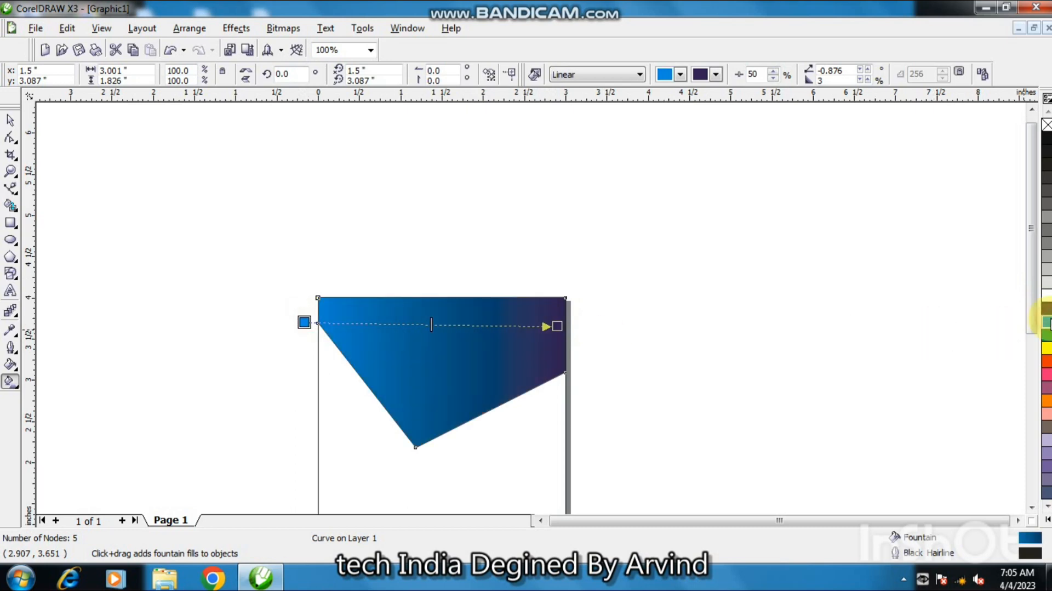
# Extend the fill's end handle past the right edge and shift its midpoint to 34%.
pyautogui.moveTo(556, 326); pyautogui.dragTo(581, 326)
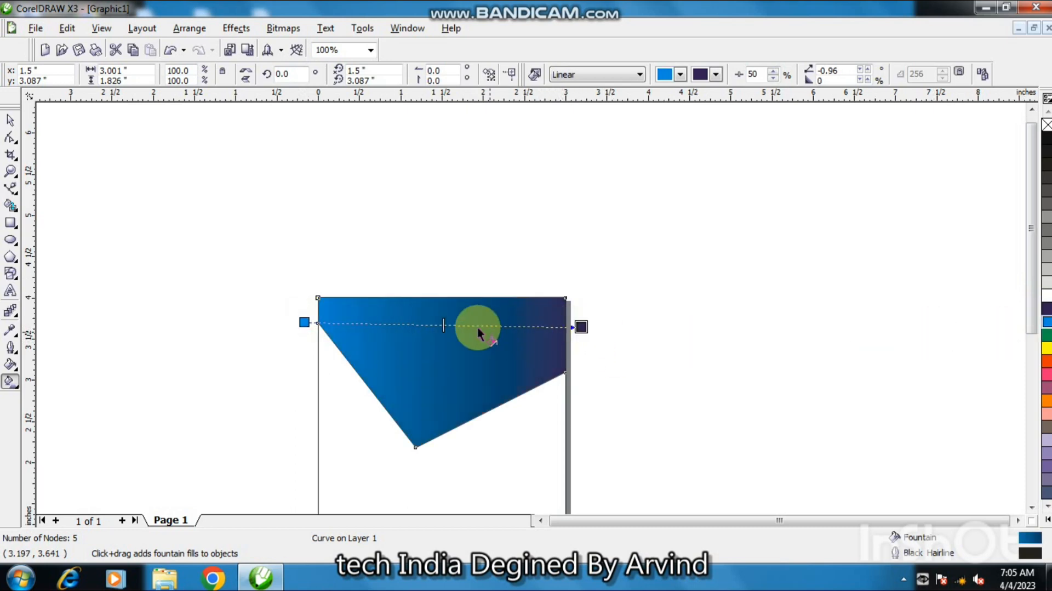
pyautogui.moveTo(436, 333); pyautogui.dragTo(401, 324)
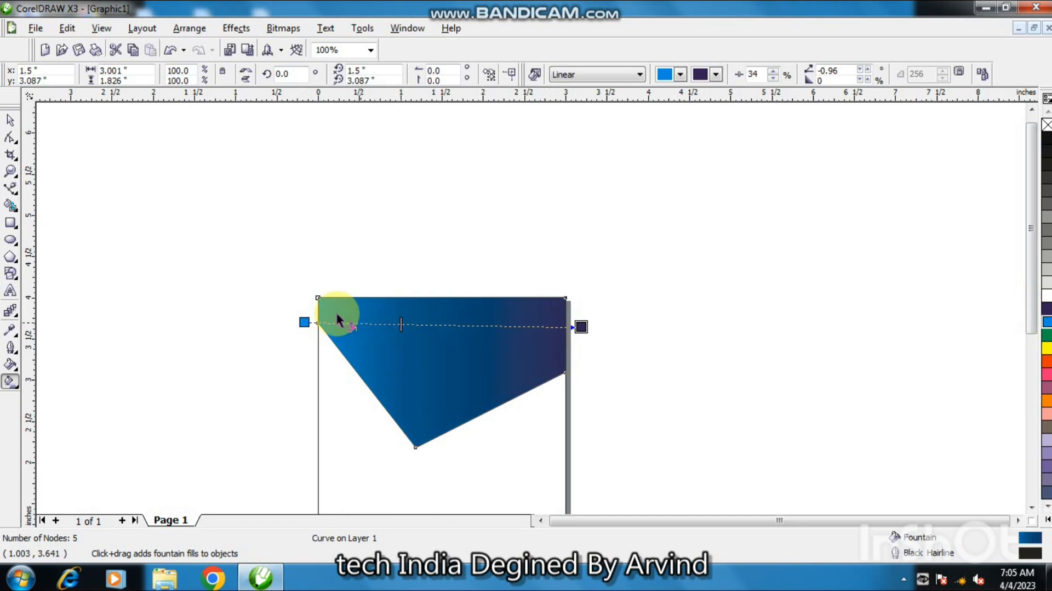
pyautogui.click(9, 122)
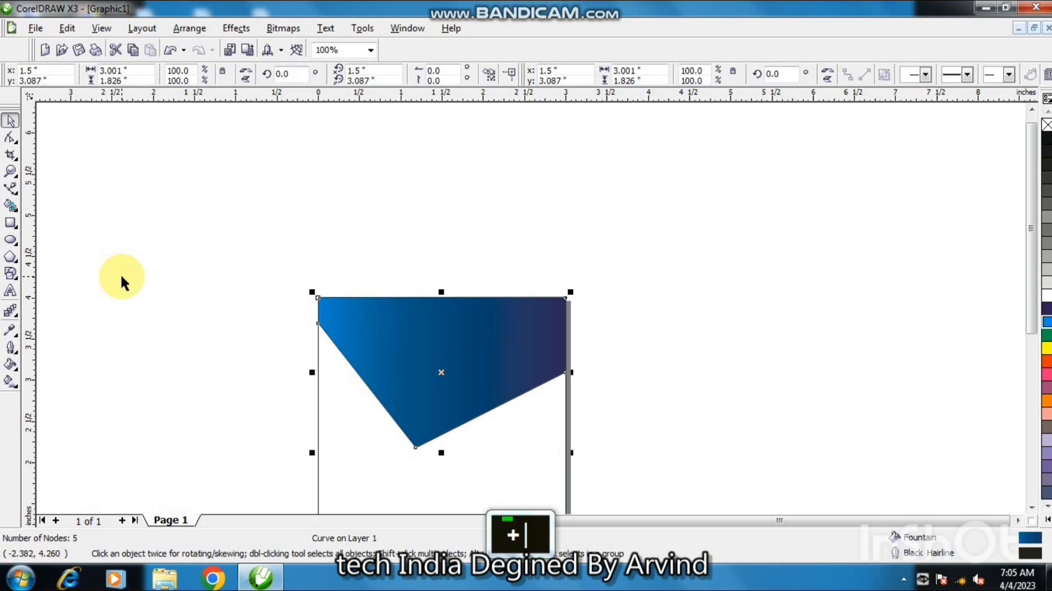
# Duplicate the V shape and nudge the copy down by 0.2 inch.
pyautogui.press('Down')
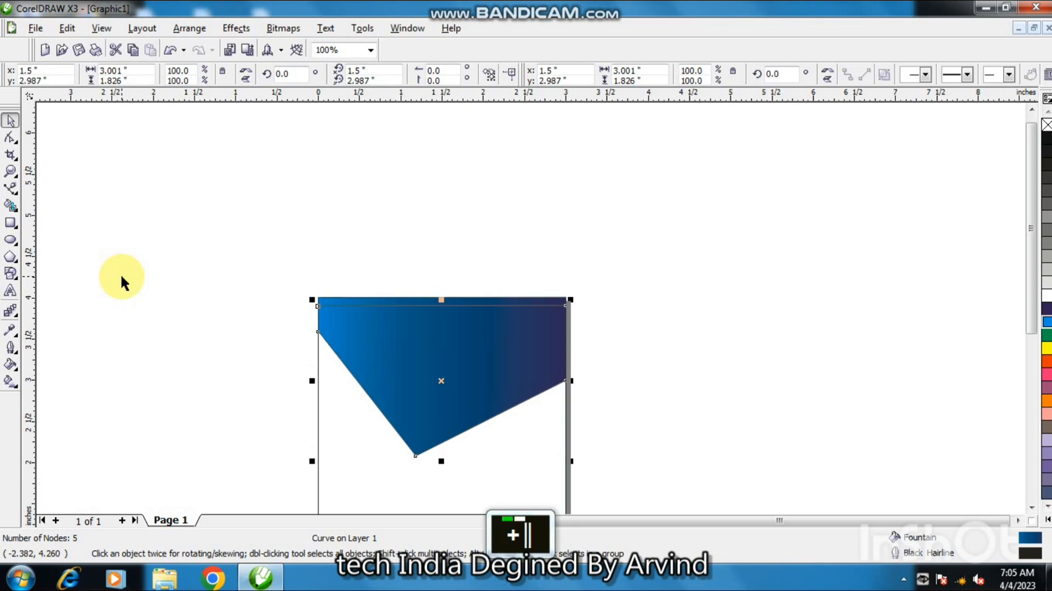
pyautogui.press('Down')
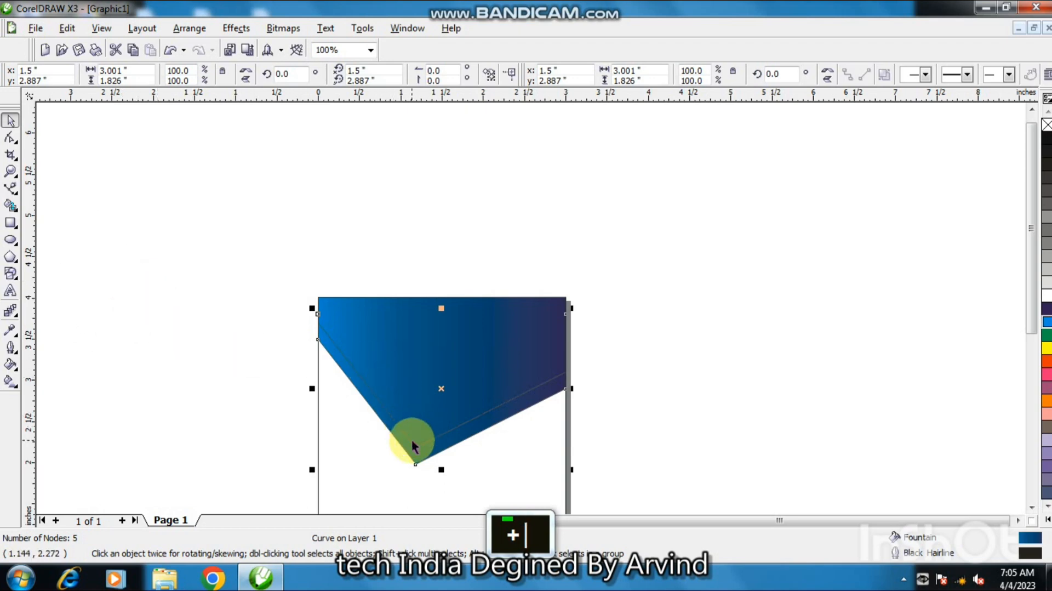
# Move the copy's upper-left node up so it meets the original's left end.
pyautogui.click(11, 139)
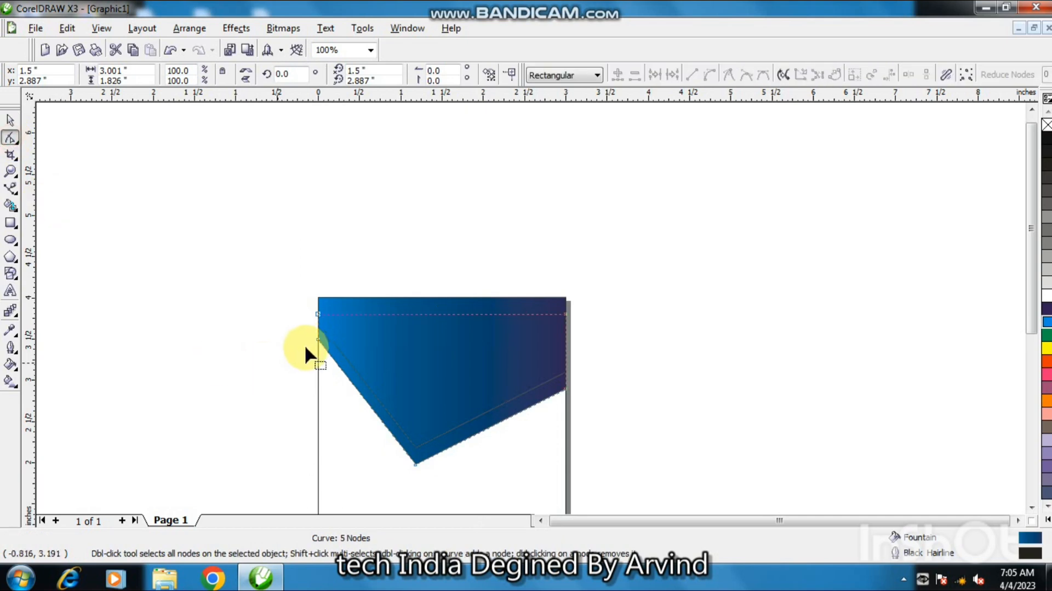
pyautogui.moveTo(317, 340); pyautogui.dragTo(318, 324)
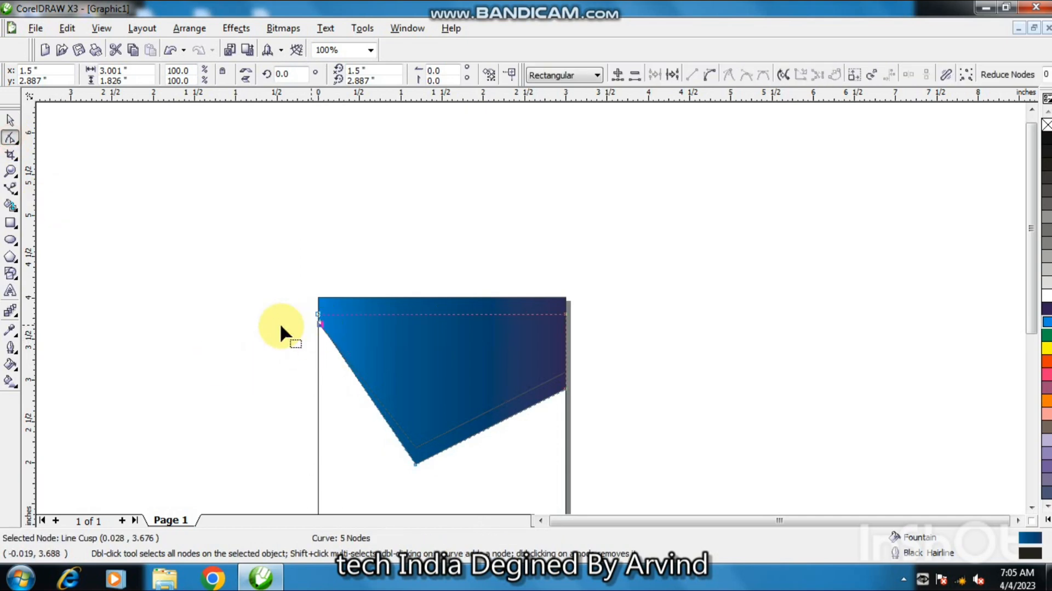
pyautogui.click(10, 120)
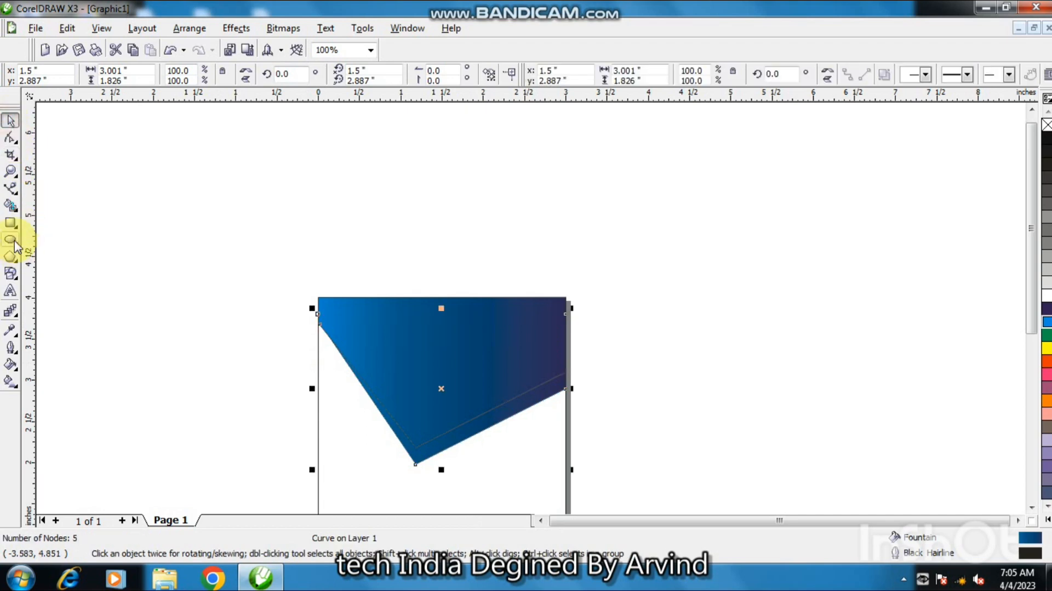
# Fill the strip between the two V shapes with chartreuse using the Smart Fill tool.
pyautogui.click(11, 207)
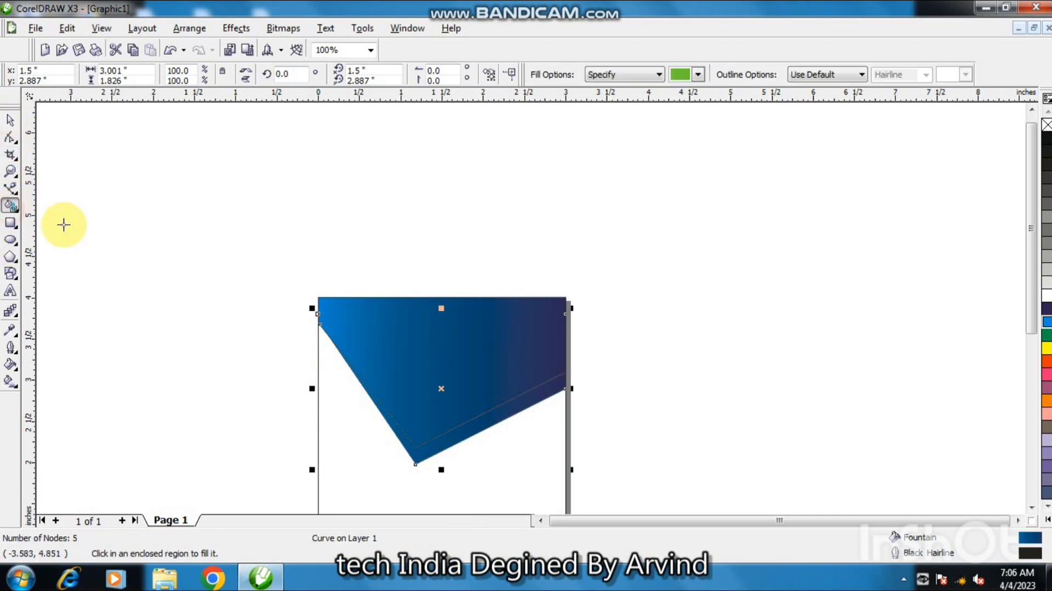
pyautogui.click(461, 434)
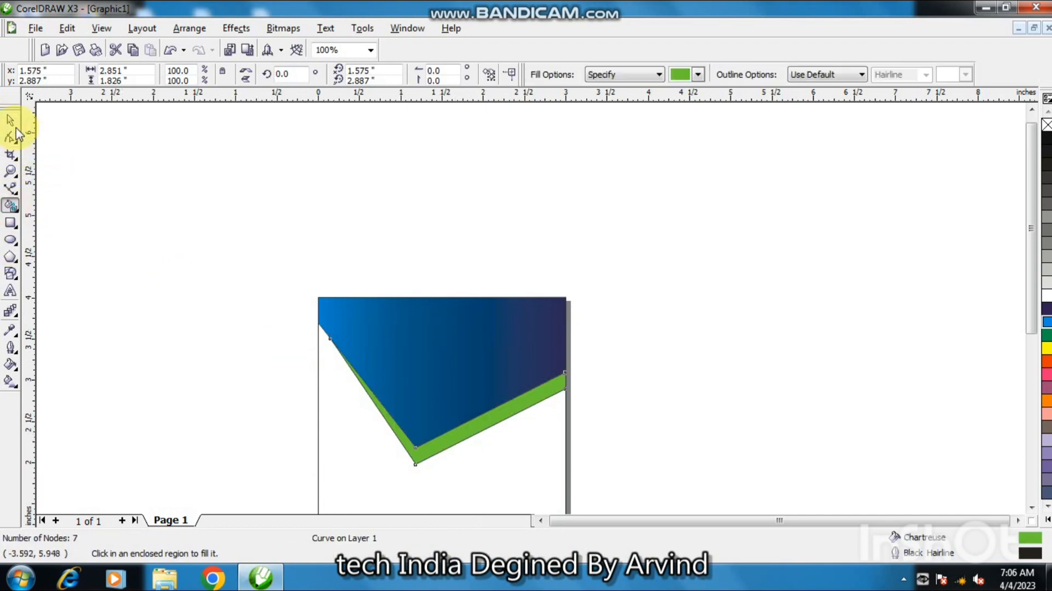
pyautogui.click(10, 121)
pyautogui.press('Down')
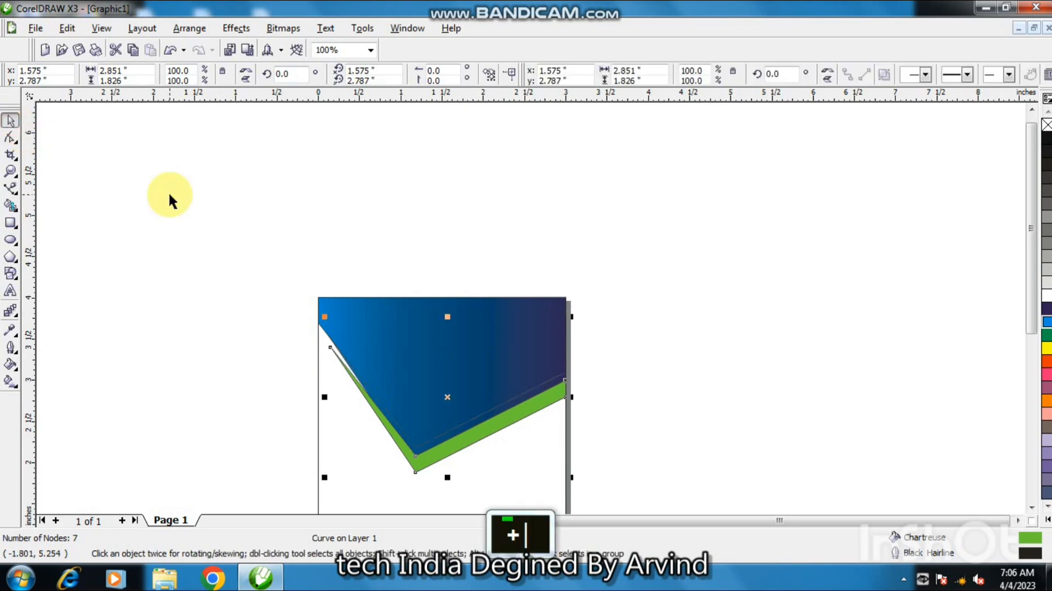
pyautogui.press('Down')
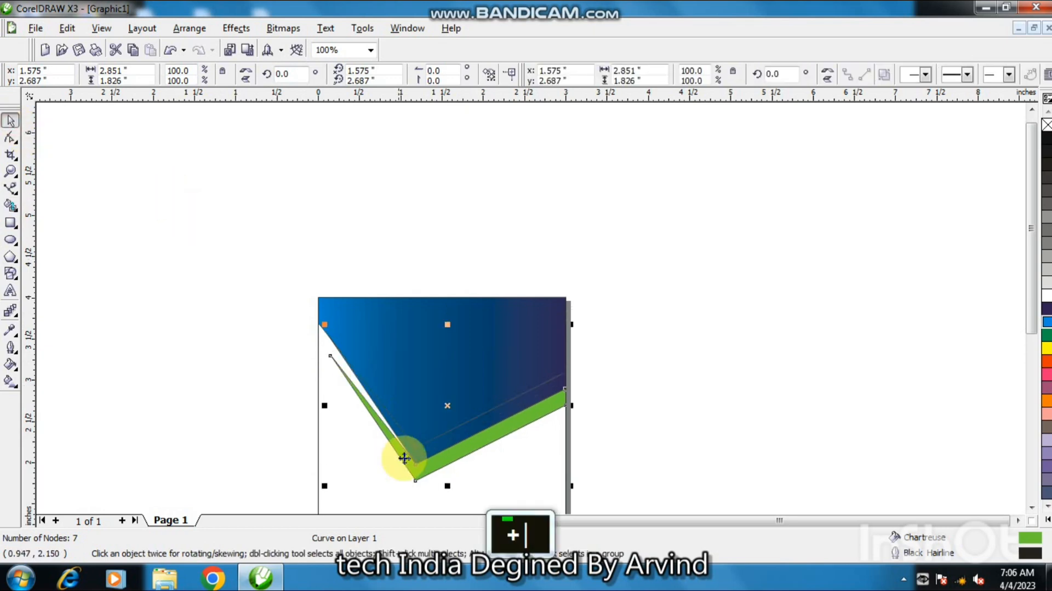
pyautogui.click(436, 442)
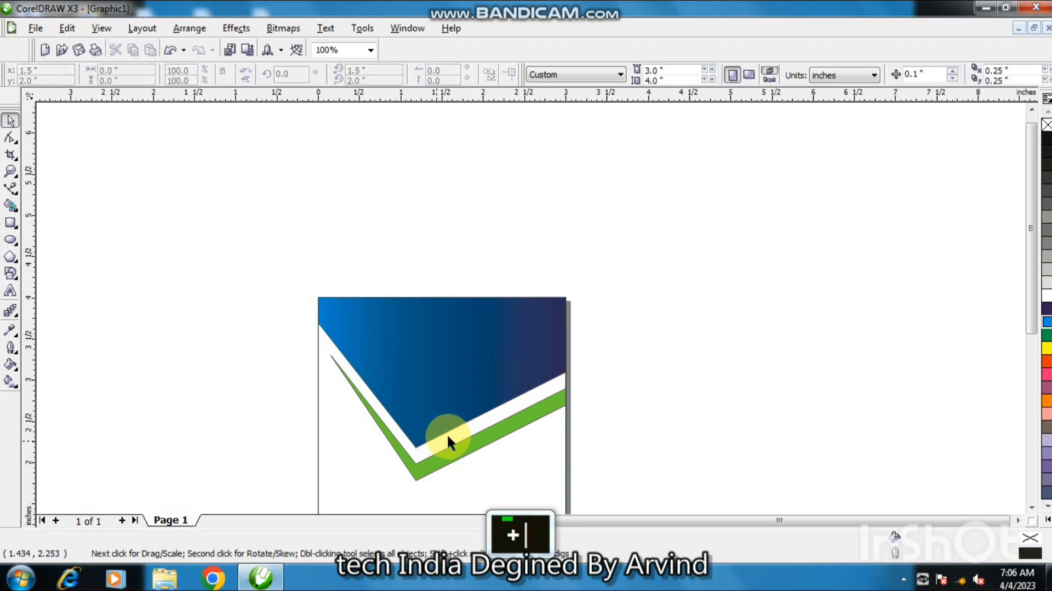
pyautogui.click(446, 452)
pyautogui.press('Up')
pyautogui.press('Up')
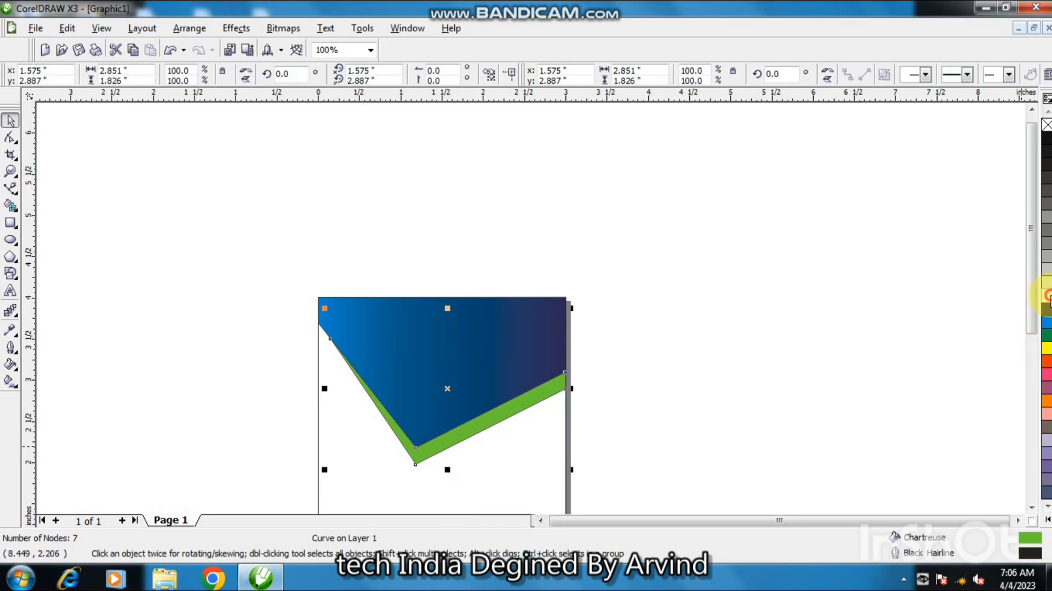
# Recolour the strip to a white fill with a black outline.
pyautogui.click(1048, 296)
pyautogui.rightClick(1047, 125)
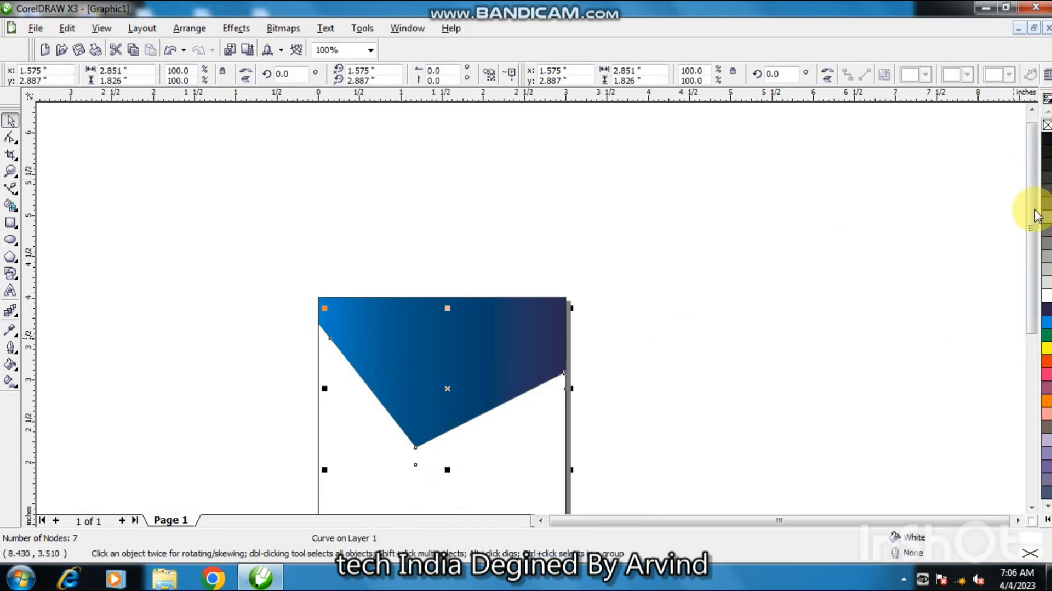
pyautogui.rightClick(1047, 137)
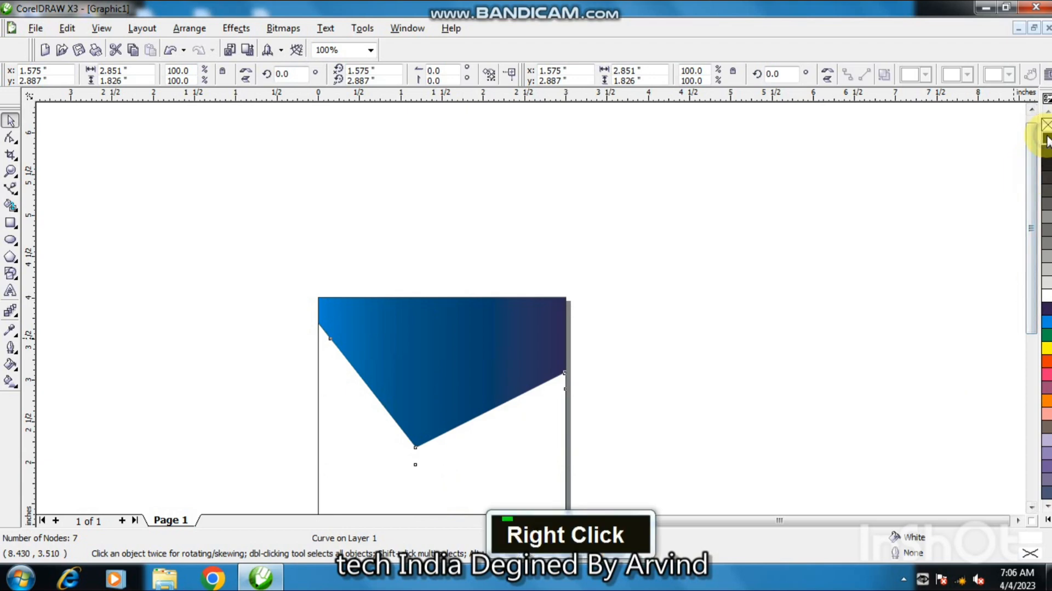
pyautogui.click(476, 485)
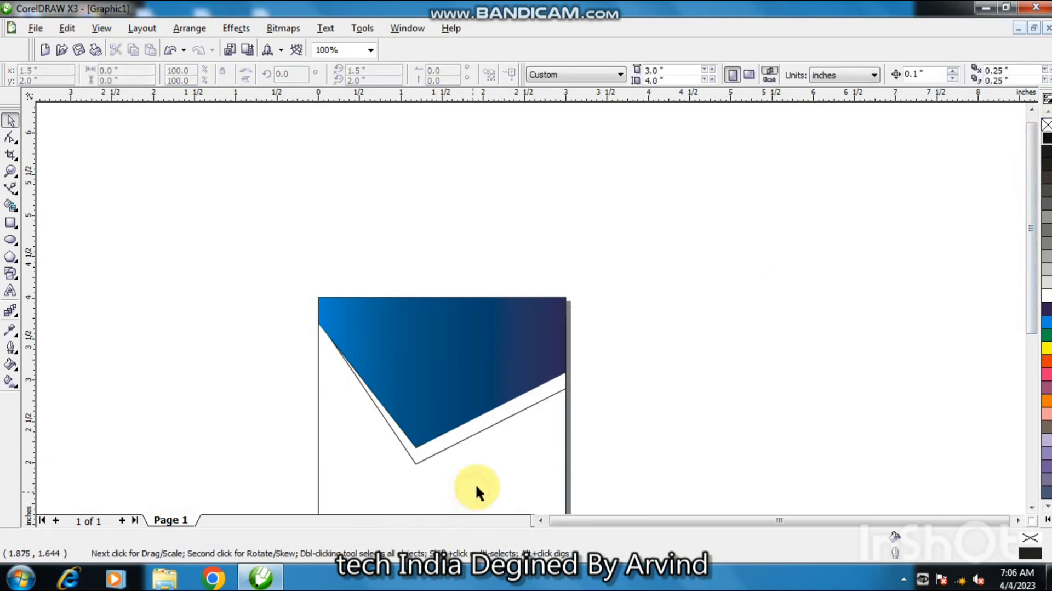
# Create a page-frame rectangle covering the whole page.
pyautogui.doubleClick(13, 224)
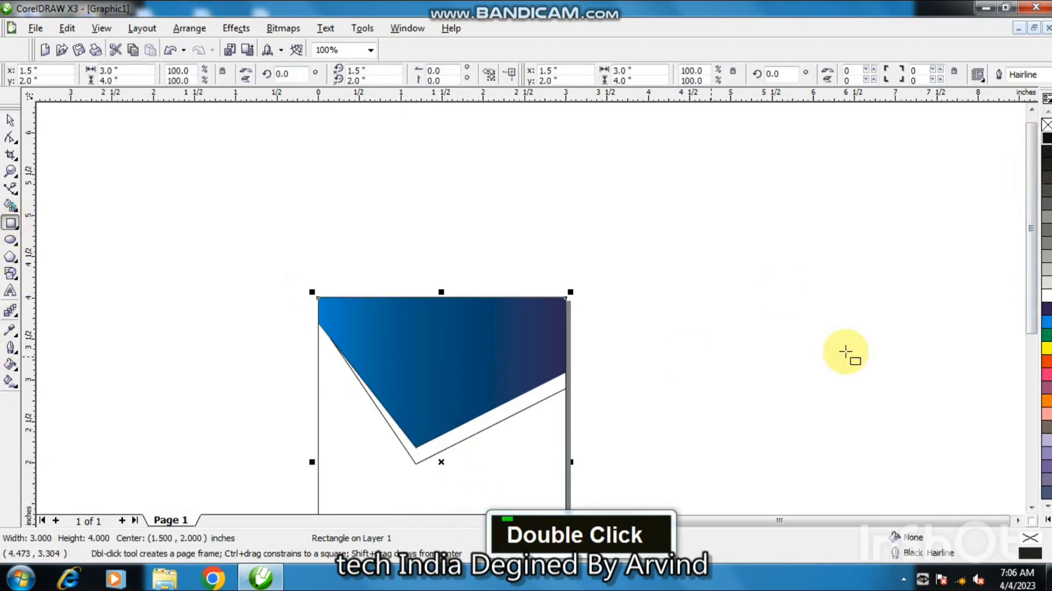
# Fill the page-frame rectangle with 10% Black.
pyautogui.click(1046, 284)
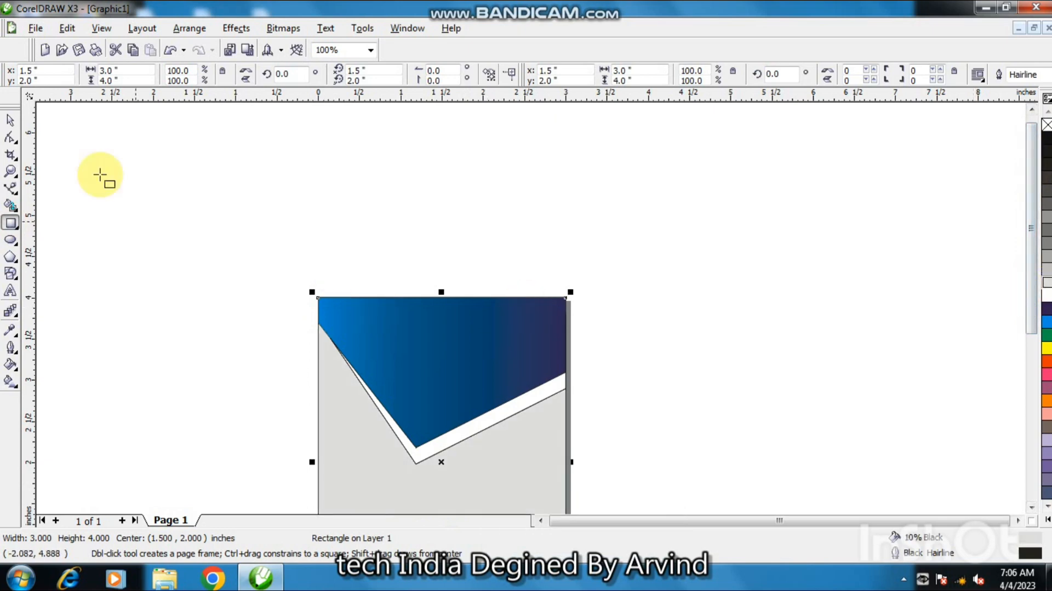
# Add a drop shadow below the blue V shape with the Drop Shadow tool and remove its outline.
pyautogui.click(8, 121)
pyautogui.doubleClick(427, 466)
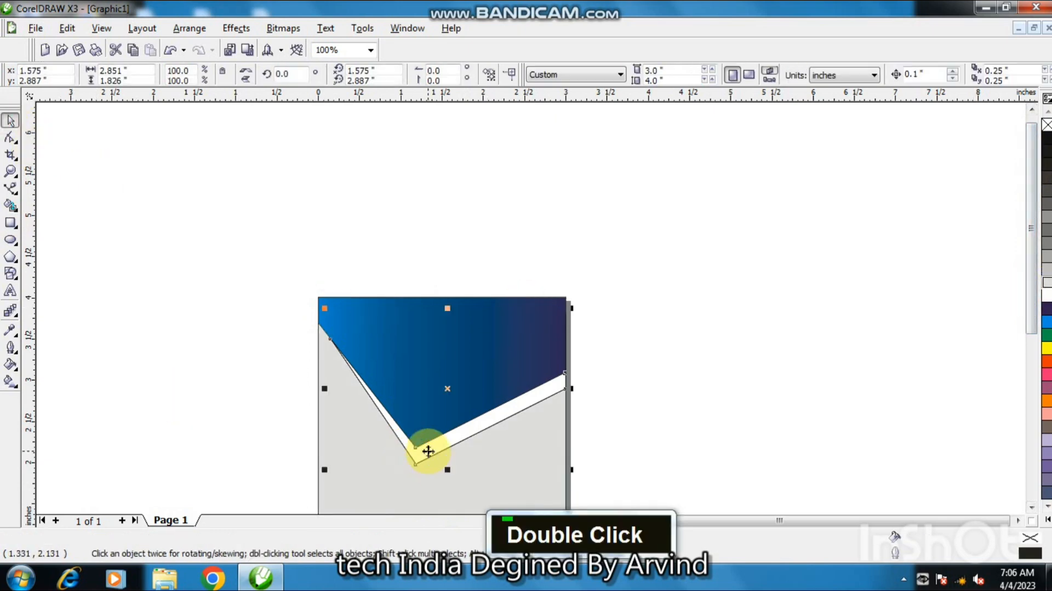
pyautogui.click(16, 318)
pyautogui.click(88, 323)
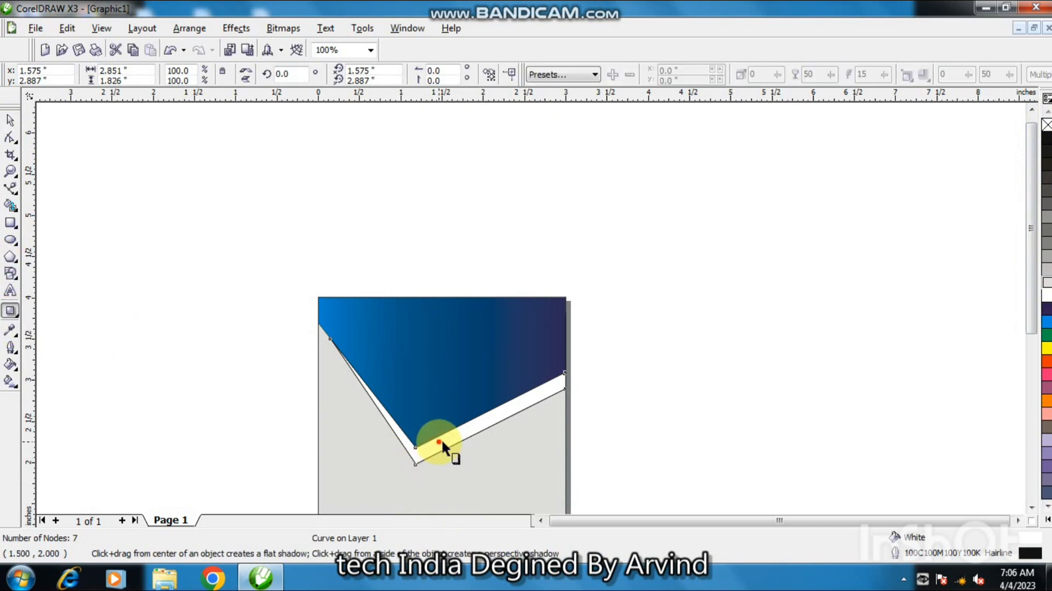
pyautogui.moveTo(442, 459); pyautogui.dragTo(442, 314)
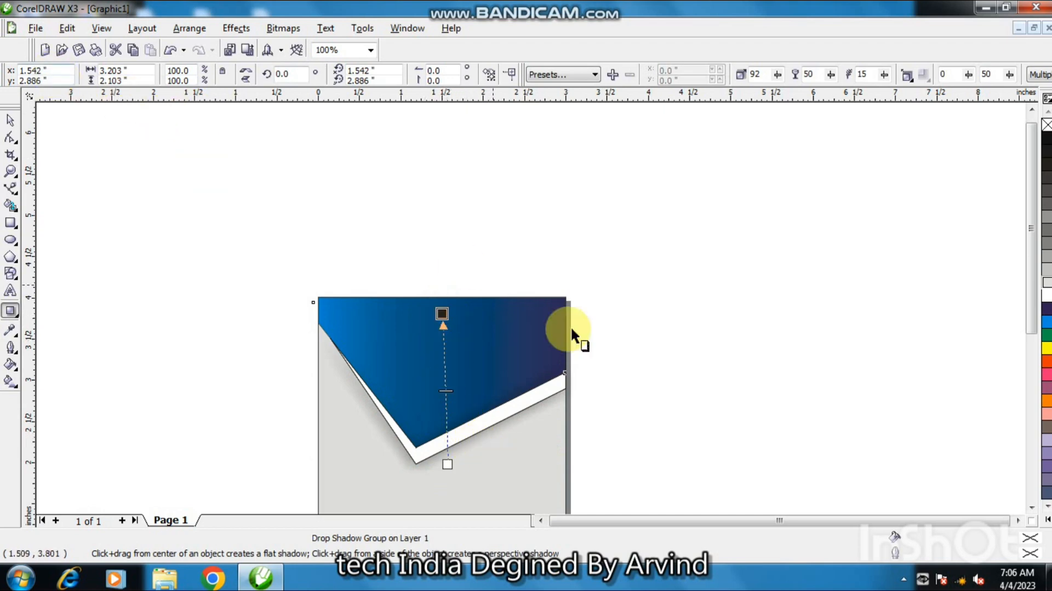
pyautogui.click(11, 121)
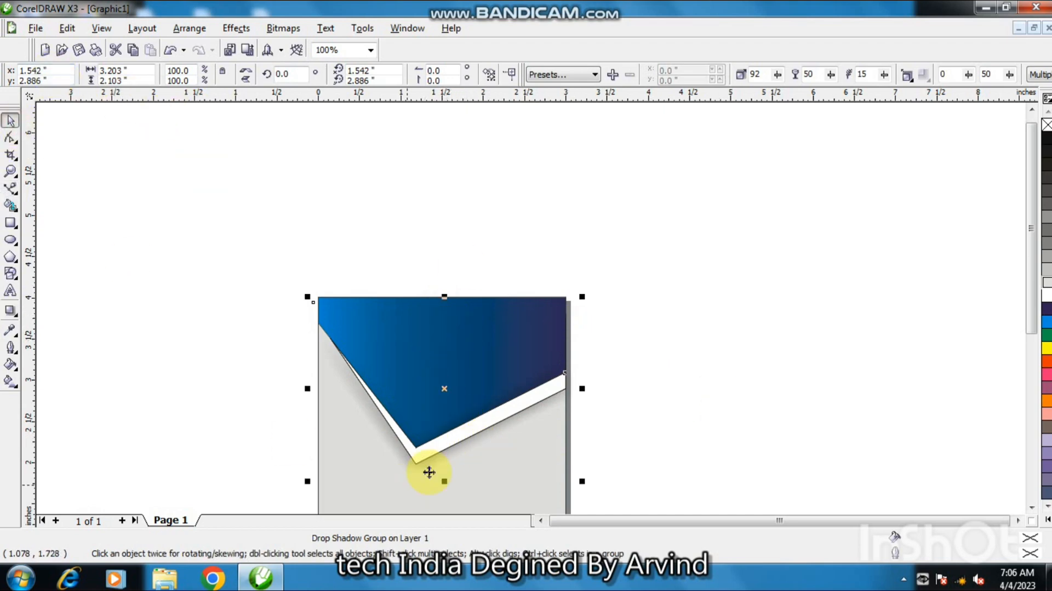
pyautogui.rightClick(1047, 125)
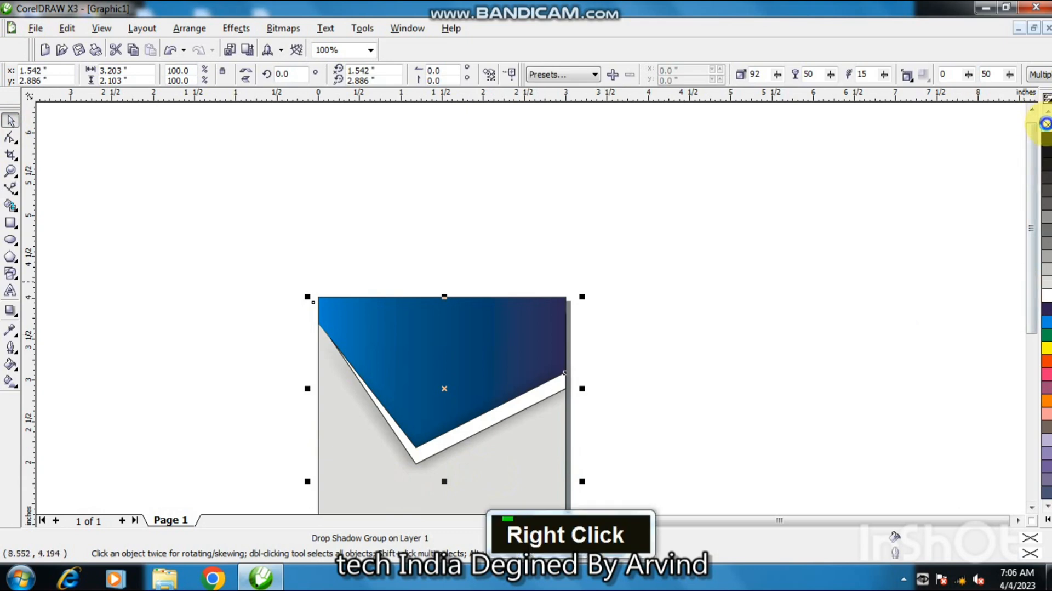
pyautogui.click(886, 277)
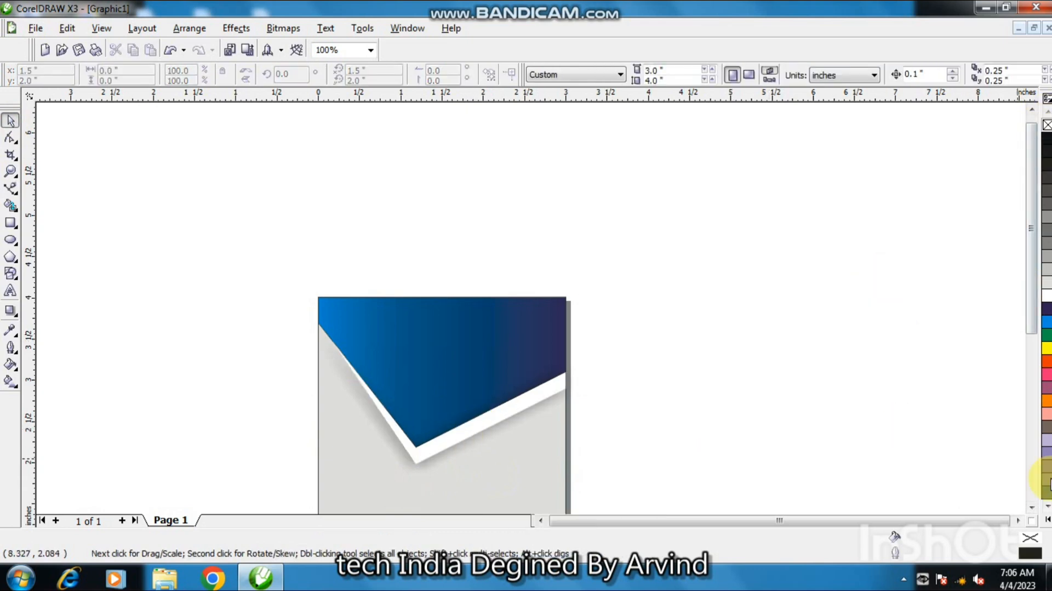
# Draw a rectangle about 1.17 in wide and 2.47 in tall along the page's left edge below the V.
pyautogui.click(1031, 508)
pyautogui.doubleClick(1031, 509)
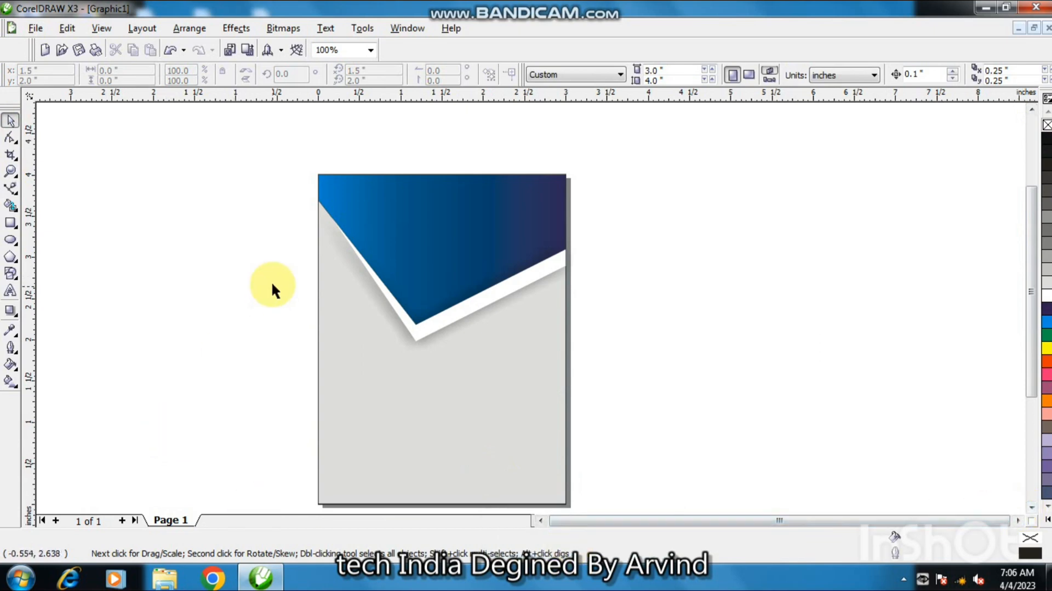
pyautogui.click(10, 222)
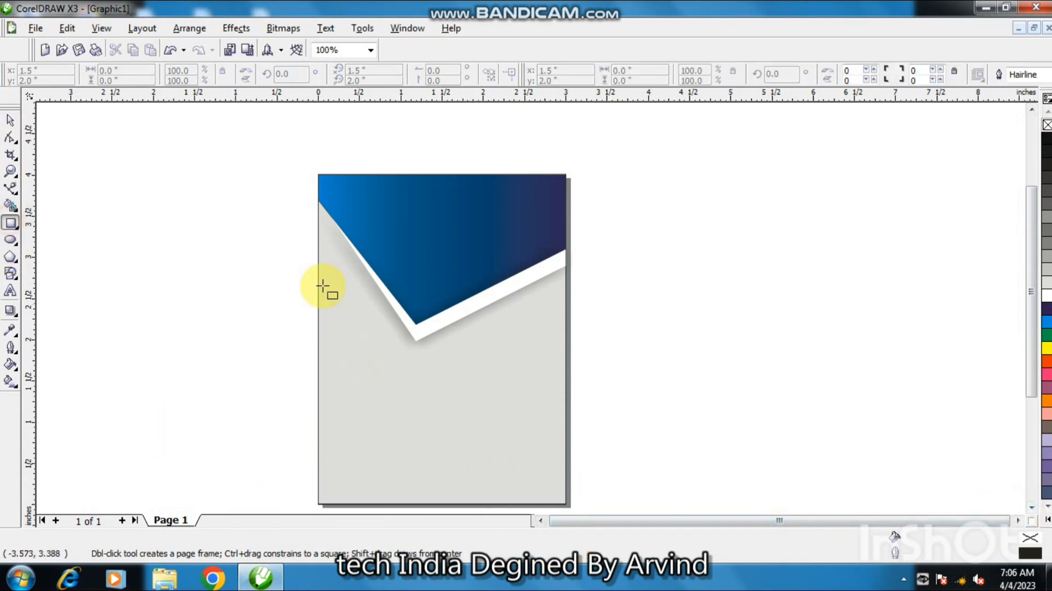
pyautogui.moveTo(318, 201)
pyautogui.mouseDown()
pyautogui.moveTo(371, 441)
pyautogui.moveTo(414, 456)
pyautogui.mouseUp()
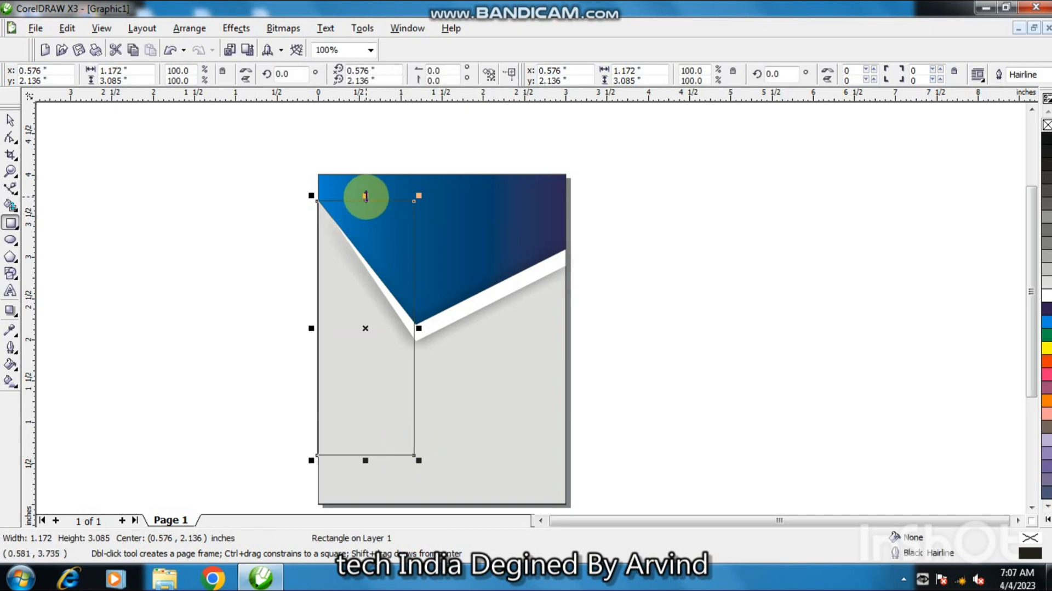
pyautogui.moveTo(365, 200)
pyautogui.mouseDown()
pyautogui.moveTo(352, 235)
pyautogui.moveTo(365, 252)
pyautogui.mouseUp()
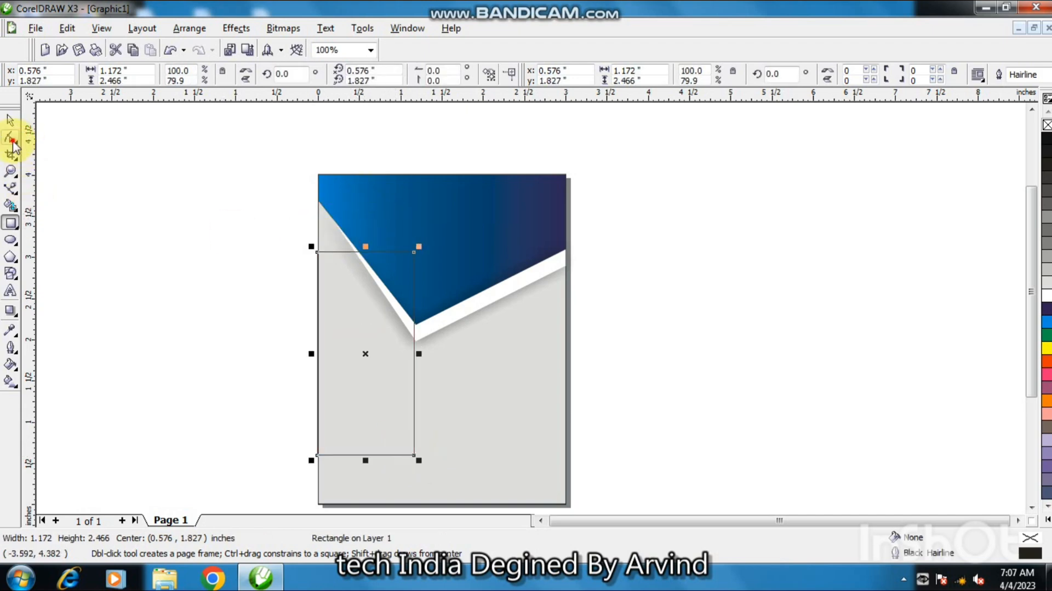
# Convert the rectangle to curves and reshape it into a right-pointing triangle against the page's left edge.
pyautogui.click(10, 137)
pyautogui.hotkey('ctrl', 'q')
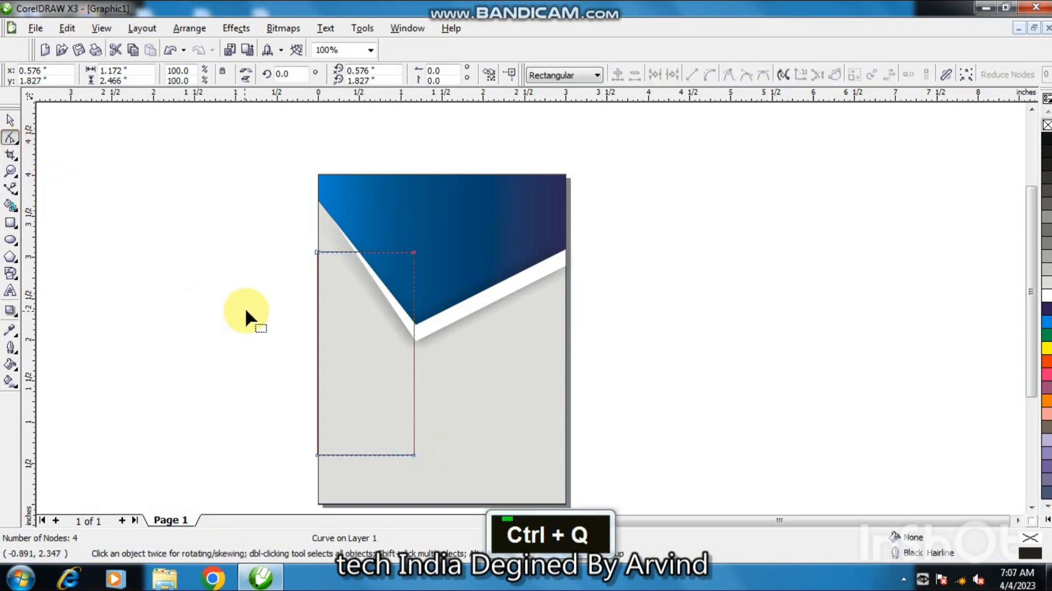
pyautogui.moveTo(402, 285); pyautogui.dragTo(414, 253)
pyautogui.doubleClick(413, 360)
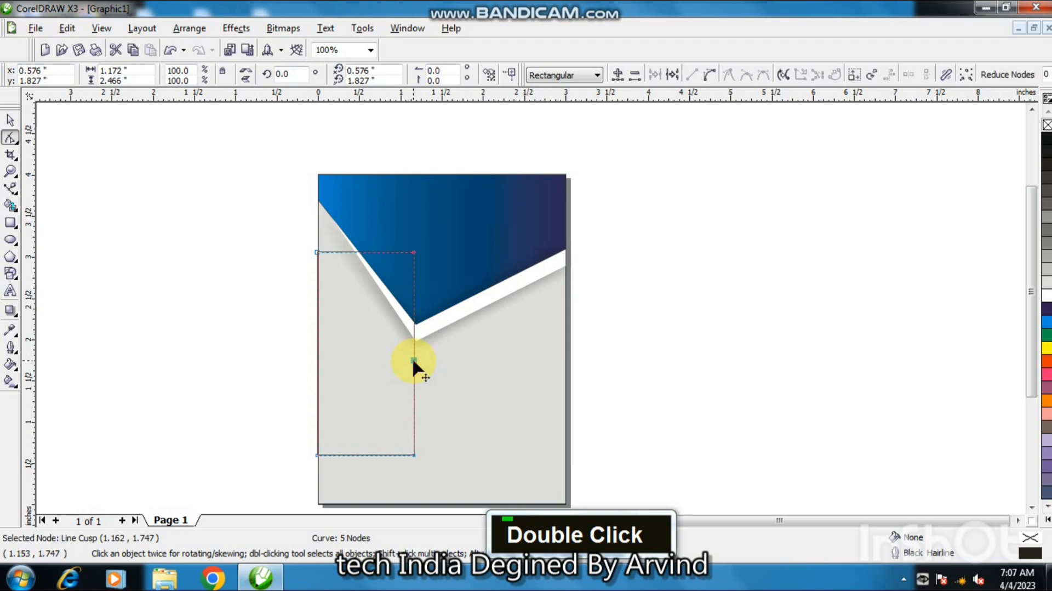
pyautogui.doubleClick(413, 455)
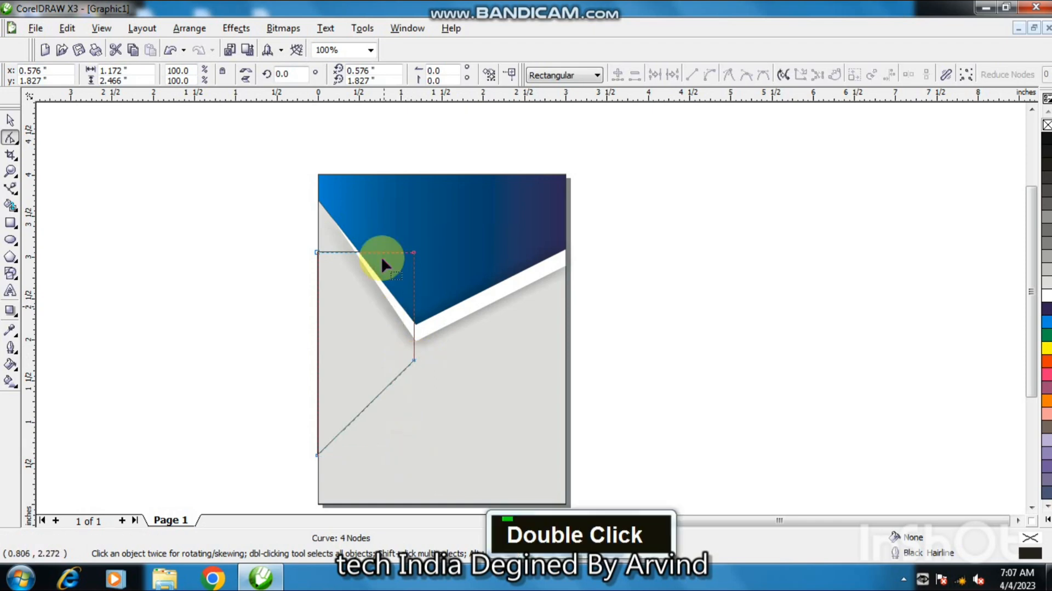
pyautogui.doubleClick(413, 254)
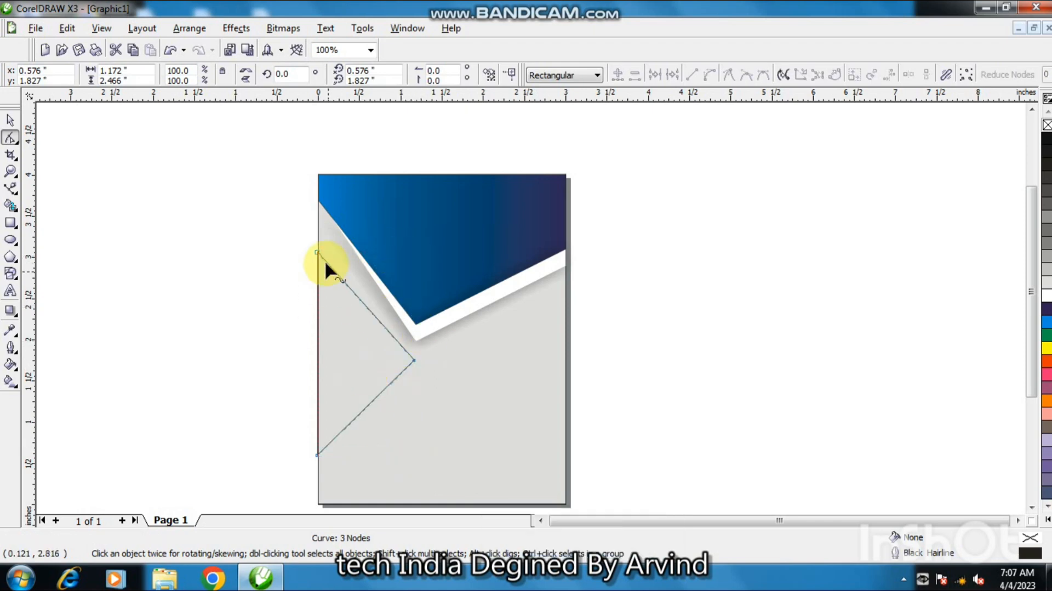
pyautogui.moveTo(318, 253); pyautogui.dragTo(320, 237)
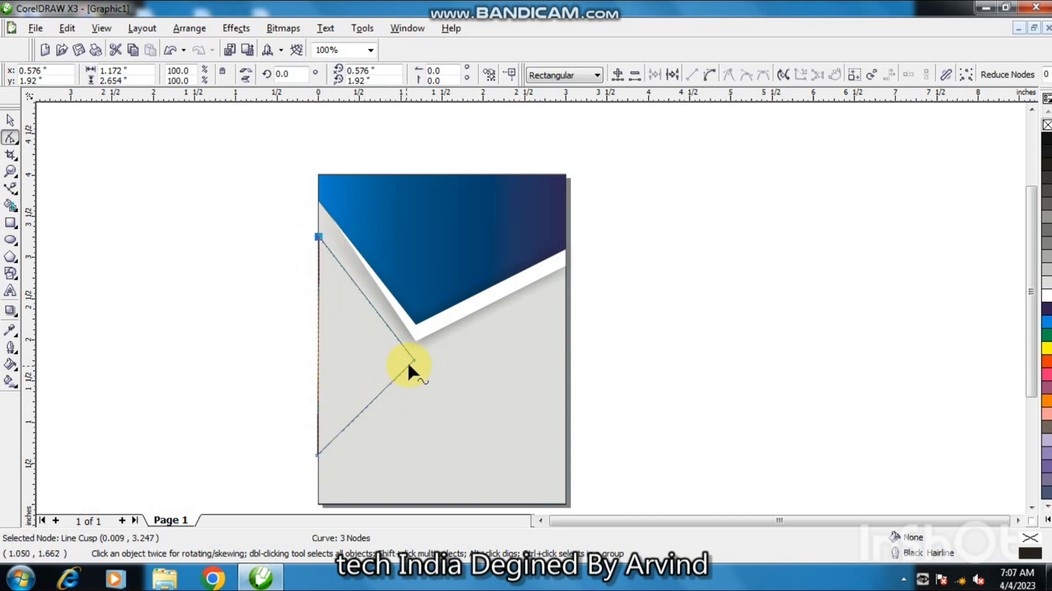
pyautogui.moveTo(415, 362); pyautogui.dragTo(404, 369)
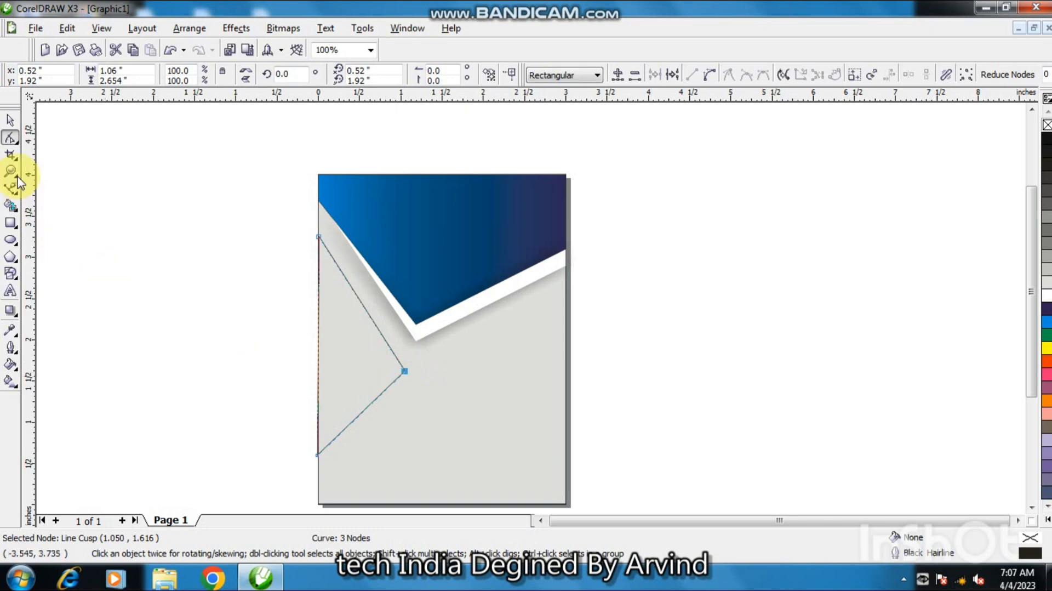
# Apply a linear fountain fill to the triangle, orange at the top fading to yellow at the bottom.
pyautogui.click(9, 120)
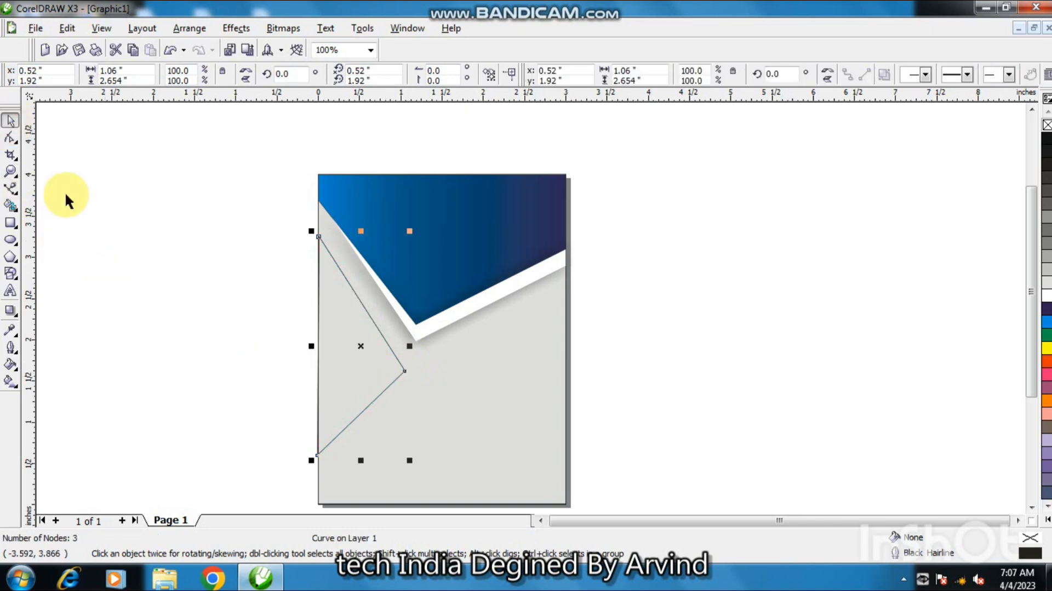
pyautogui.click(10, 380)
pyautogui.moveTo(340, 444); pyautogui.dragTo(333, 232)
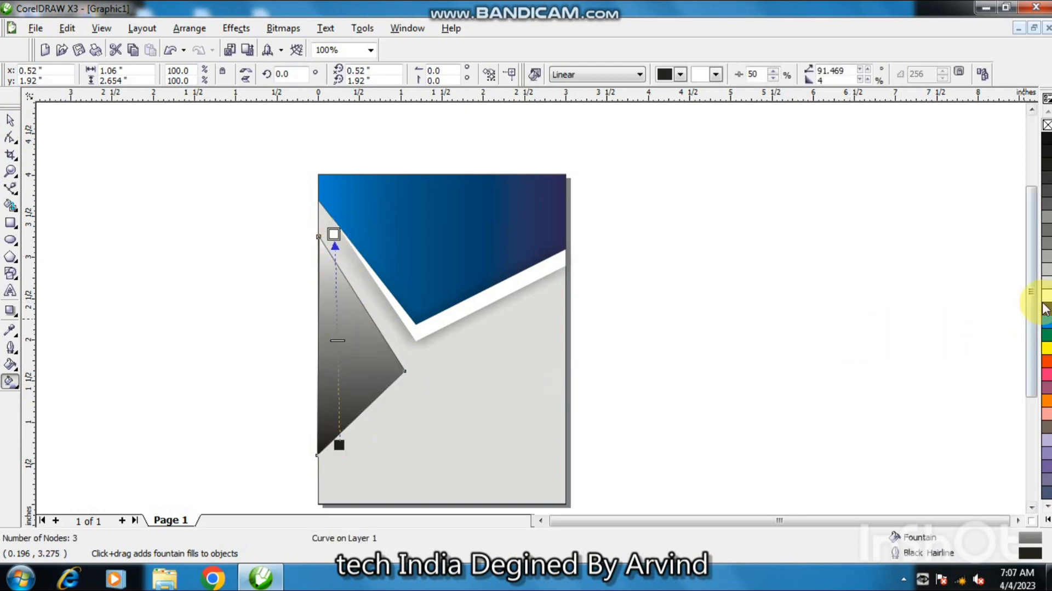
pyautogui.click(1046, 400)
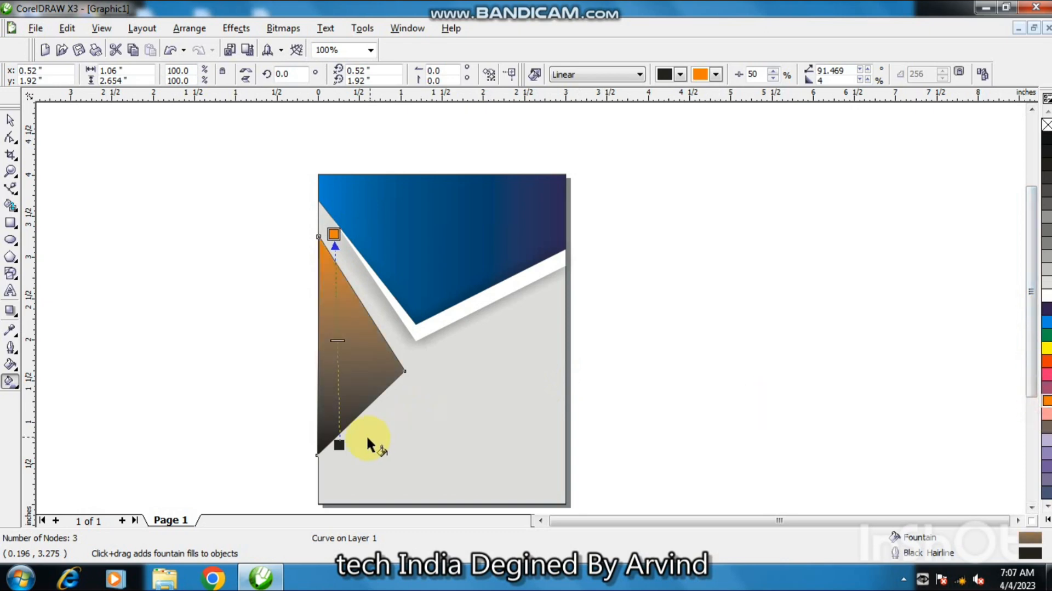
pyautogui.click(339, 444)
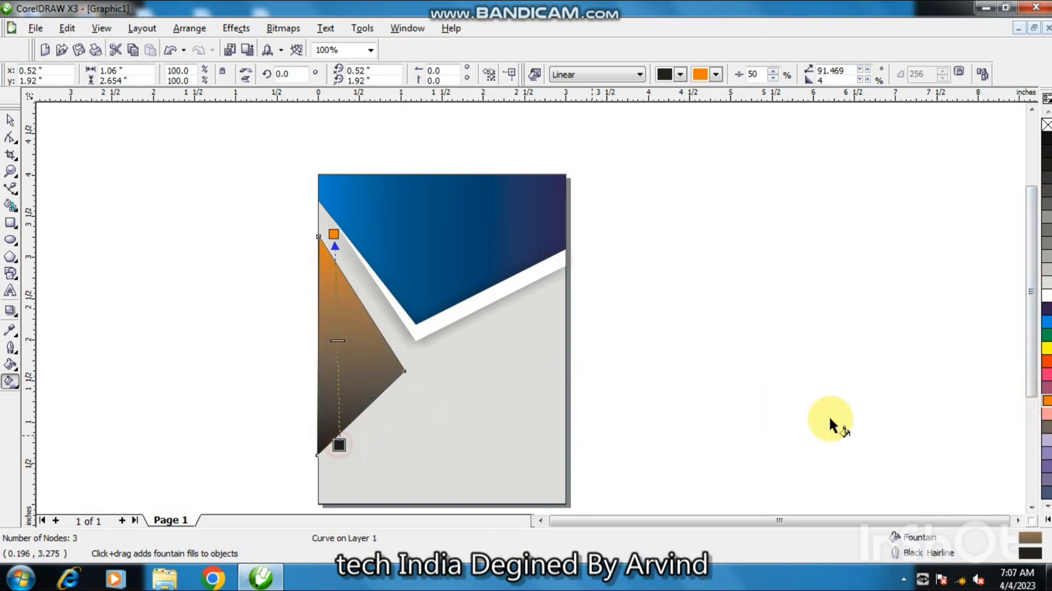
pyautogui.click(1046, 348)
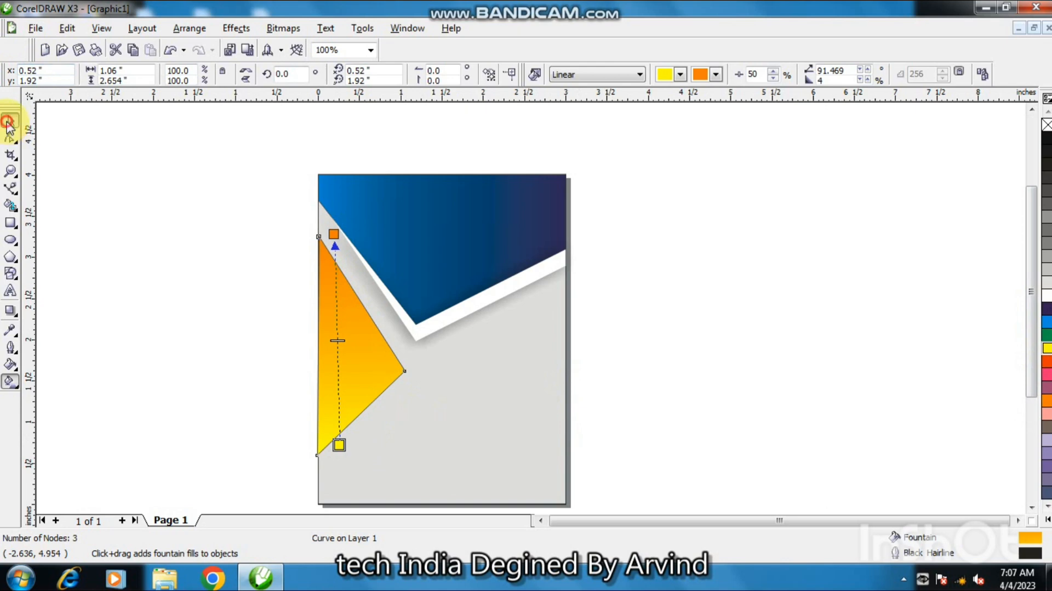
# Duplicate the triangle, nudge the copy slightly right, and send it behind the original.
pyautogui.click(10, 121)
pyautogui.press('KP_Add')
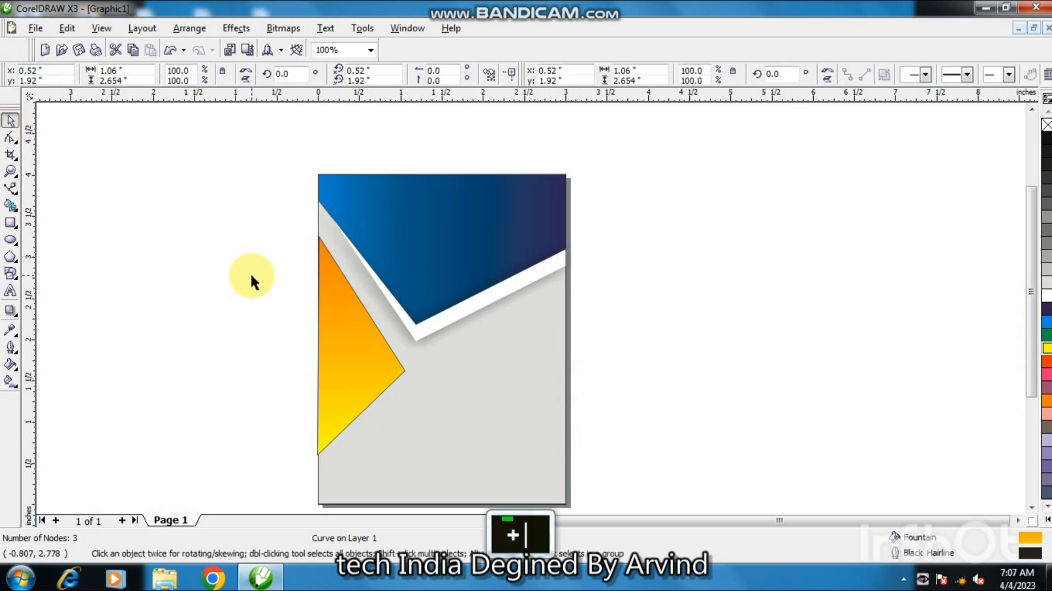
pyautogui.press('Right')
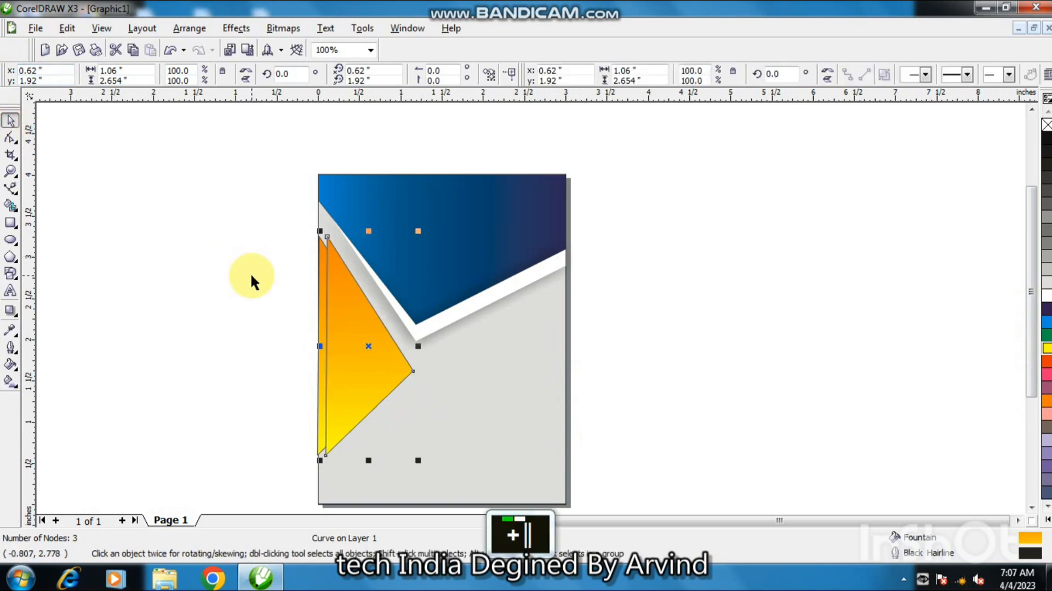
pyautogui.hotkey('shift', 'pagedown')
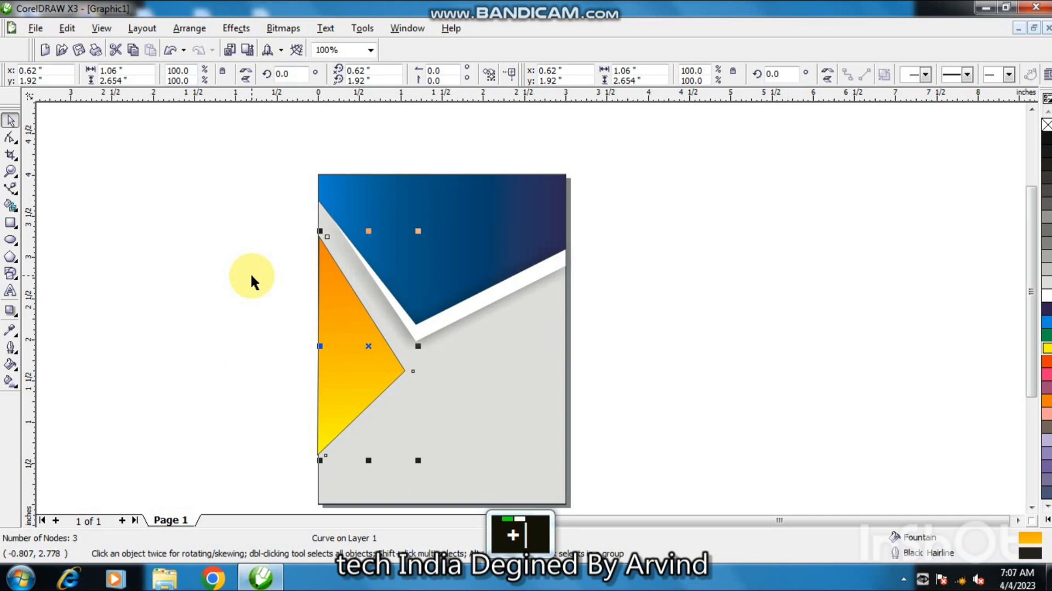
pyautogui.hotkey('ctrl', 'pageup')
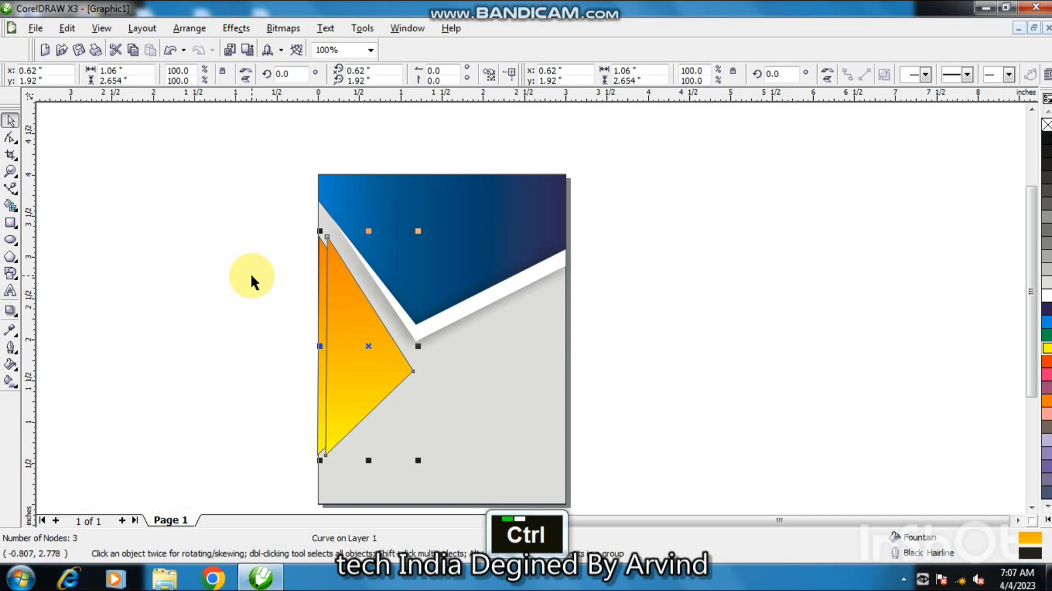
pyautogui.hotkey('ctrl', 'pagedown')
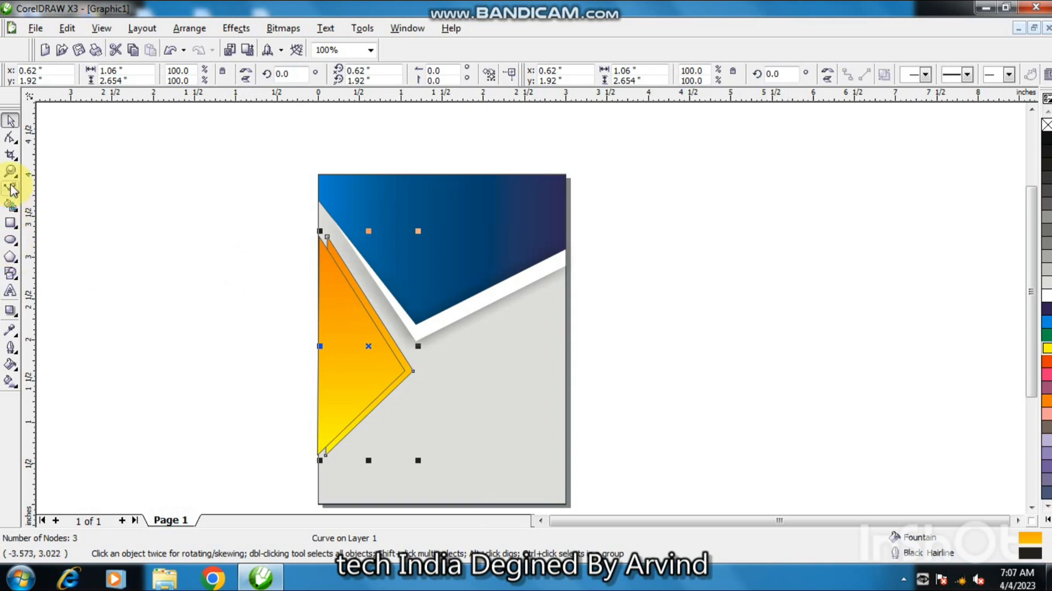
# Move the copy's top and bottom nodes back onto the page's left edge.
pyautogui.click(10, 137)
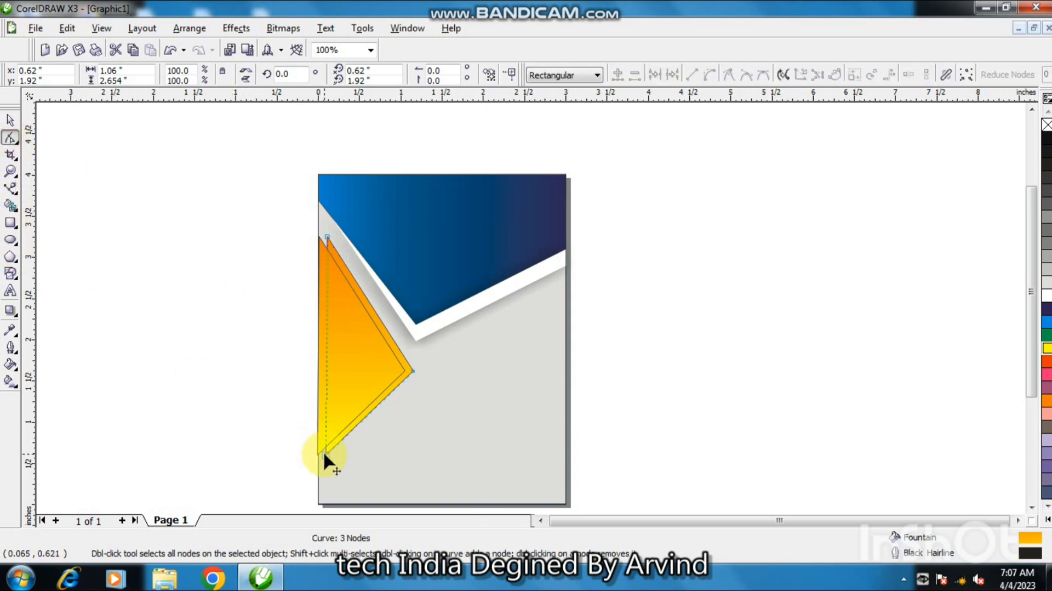
pyautogui.moveTo(323, 452); pyautogui.dragTo(323, 447)
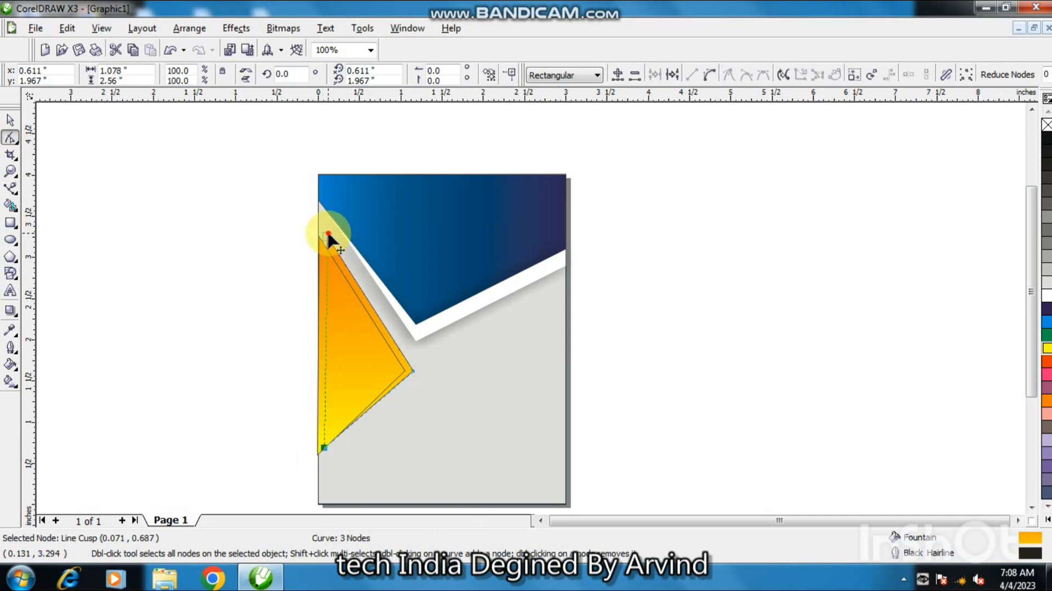
pyautogui.moveTo(329, 234)
pyautogui.mouseDown()
pyautogui.moveTo(324, 245)
pyautogui.moveTo(318, 232)
pyautogui.mouseUp()
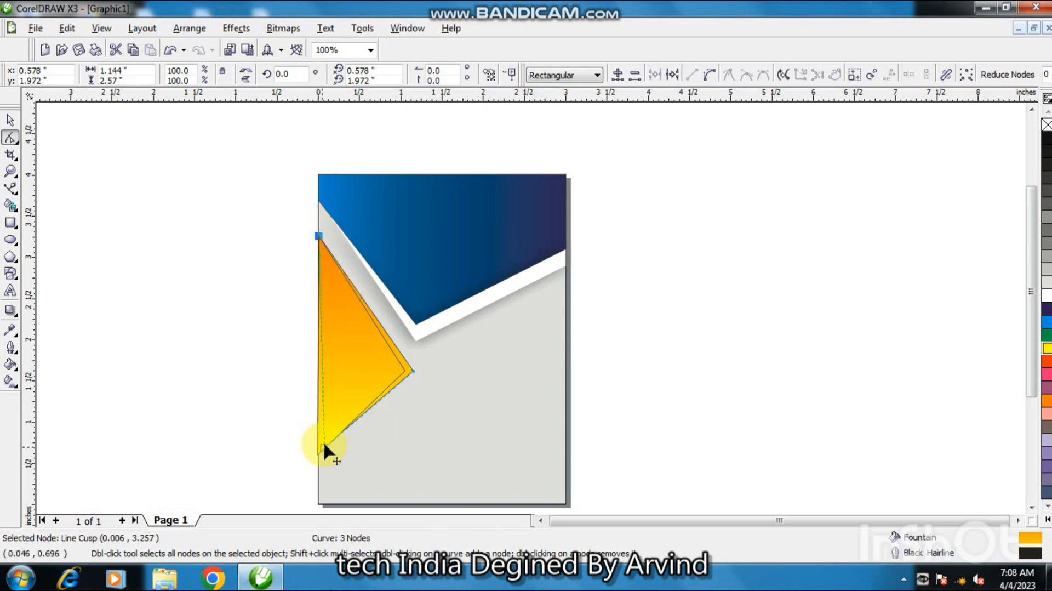
pyautogui.moveTo(324, 444); pyautogui.dragTo(317, 454)
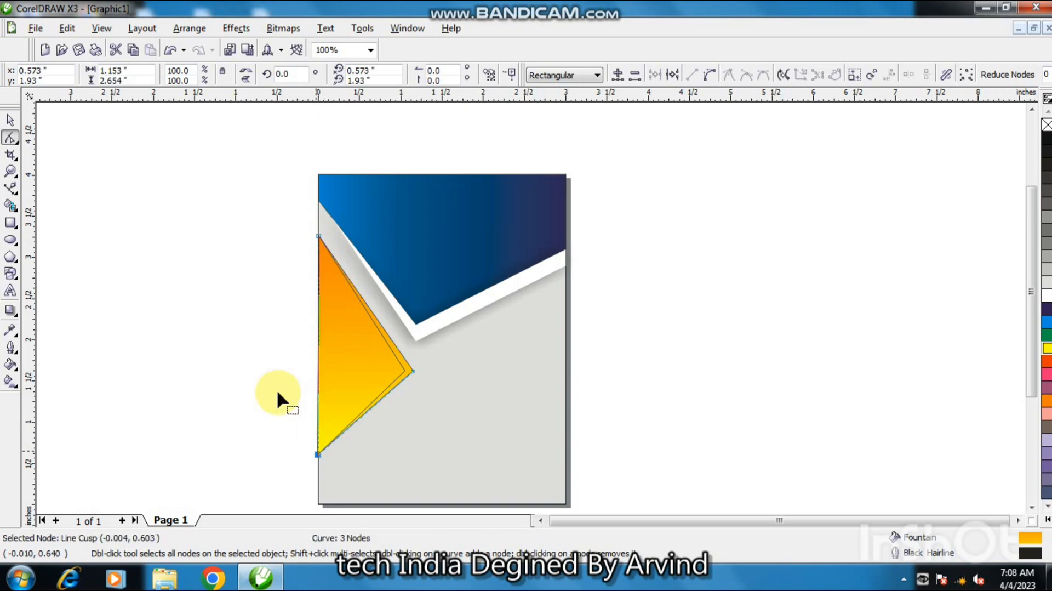
# Try a chartreuse Smart Fill inside the triangle area twice, undoing each attempt.
pyautogui.click(13, 207)
pyautogui.click(396, 351)
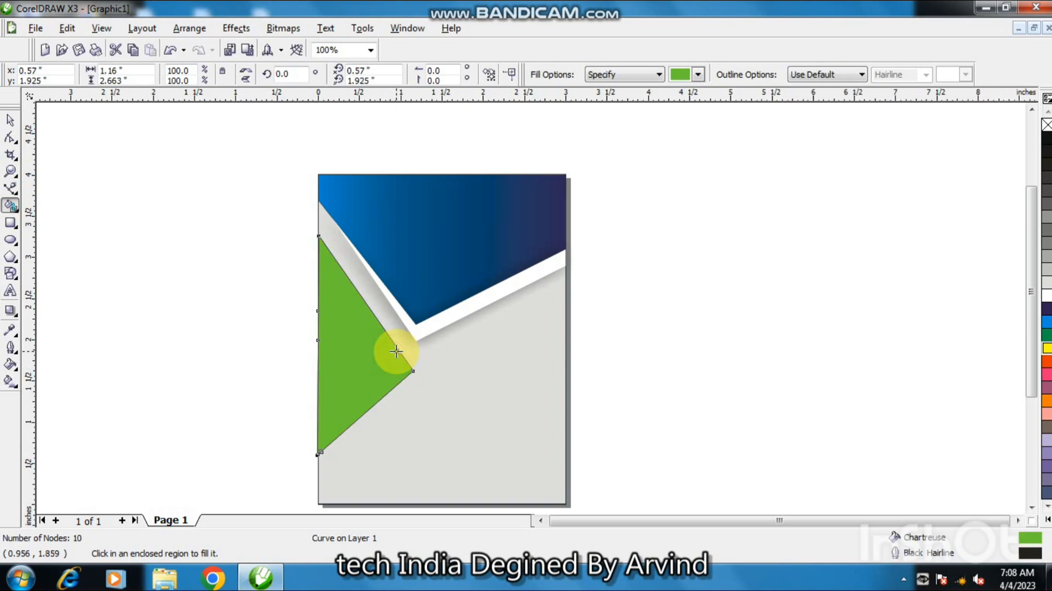
pyautogui.hotkey('ctrl', 'z')
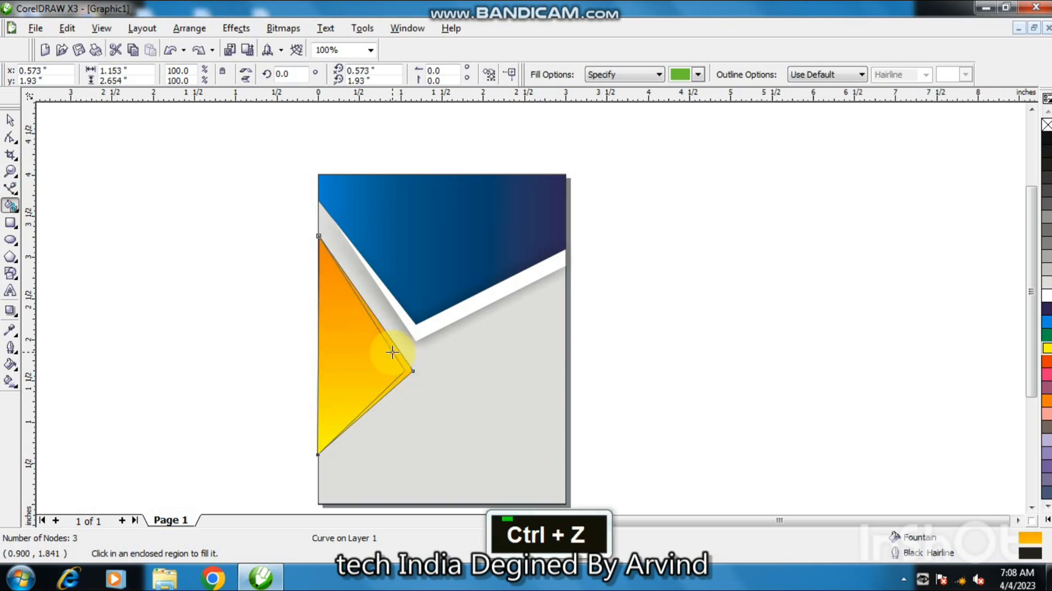
pyautogui.click(393, 350)
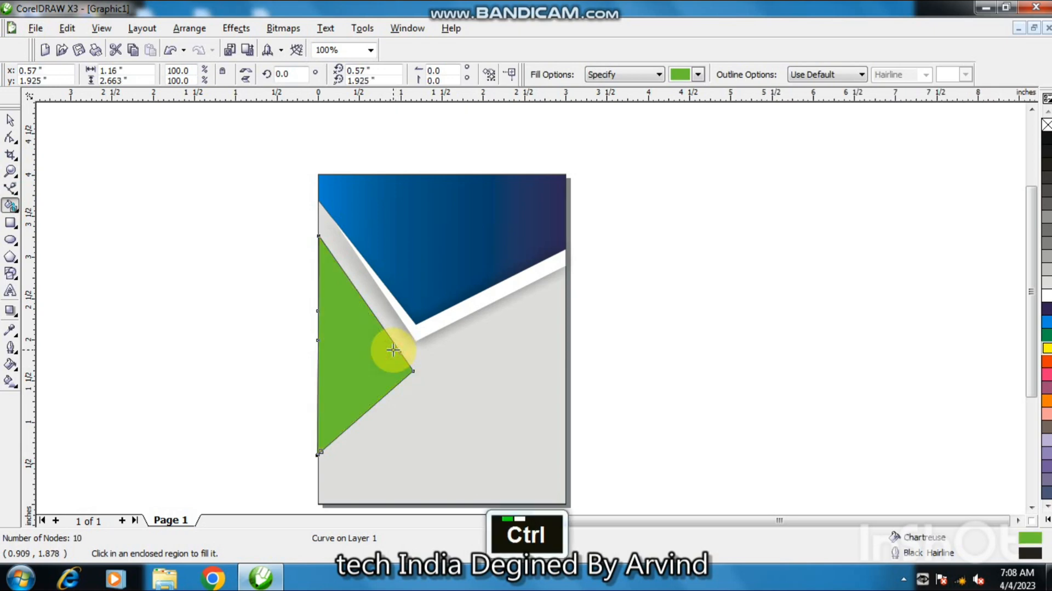
pyautogui.hotkey('ctrl', 'z')
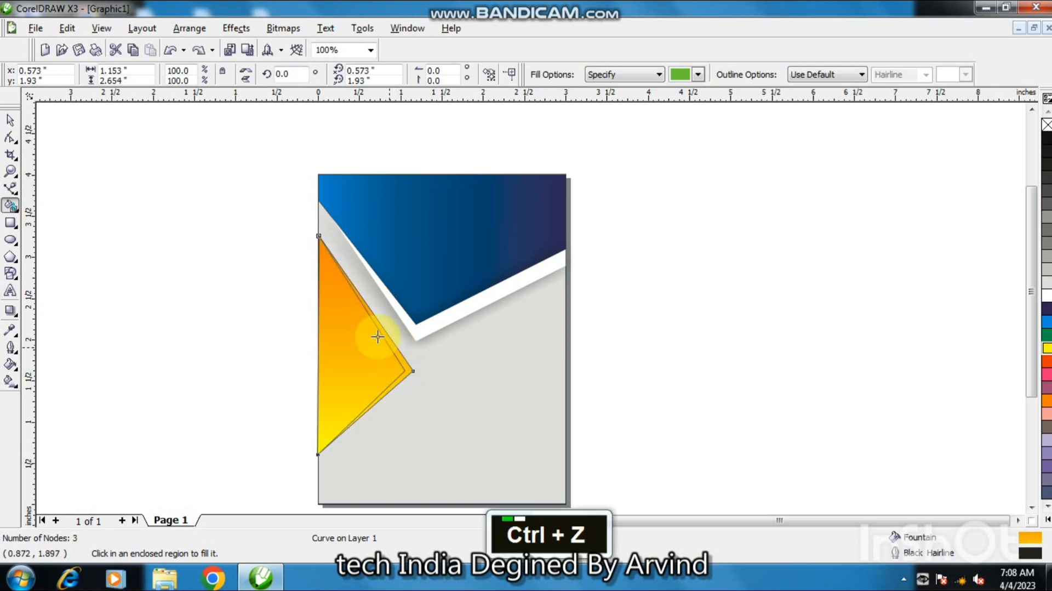
# Fill the back triangle copy with white, remove its outline, and give it a drop shadow toward the lower right.
pyautogui.click(10, 120)
pyautogui.click(136, 228)
pyautogui.click(395, 352)
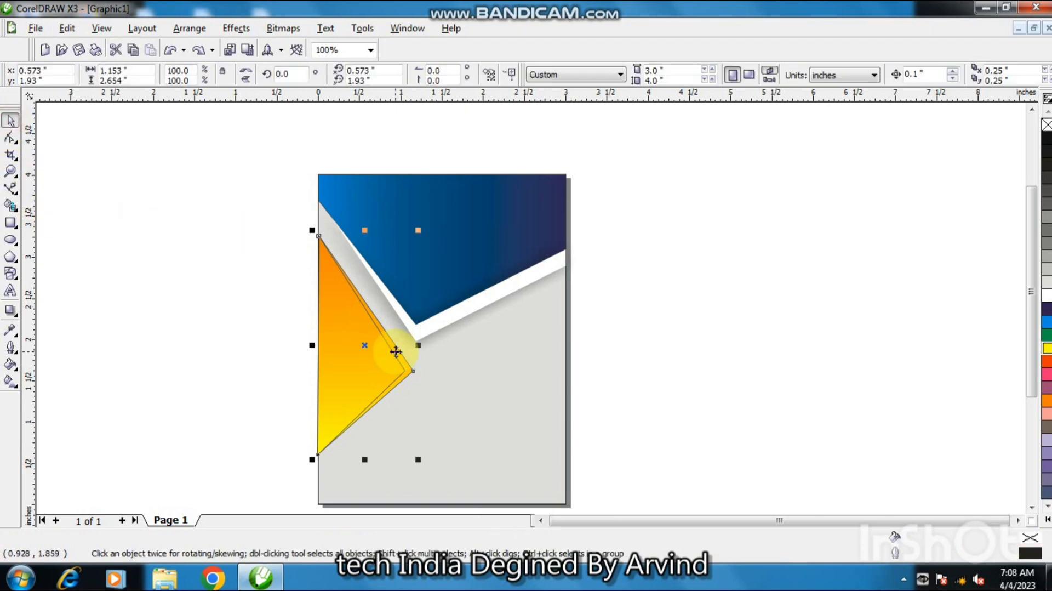
pyautogui.click(1045, 299)
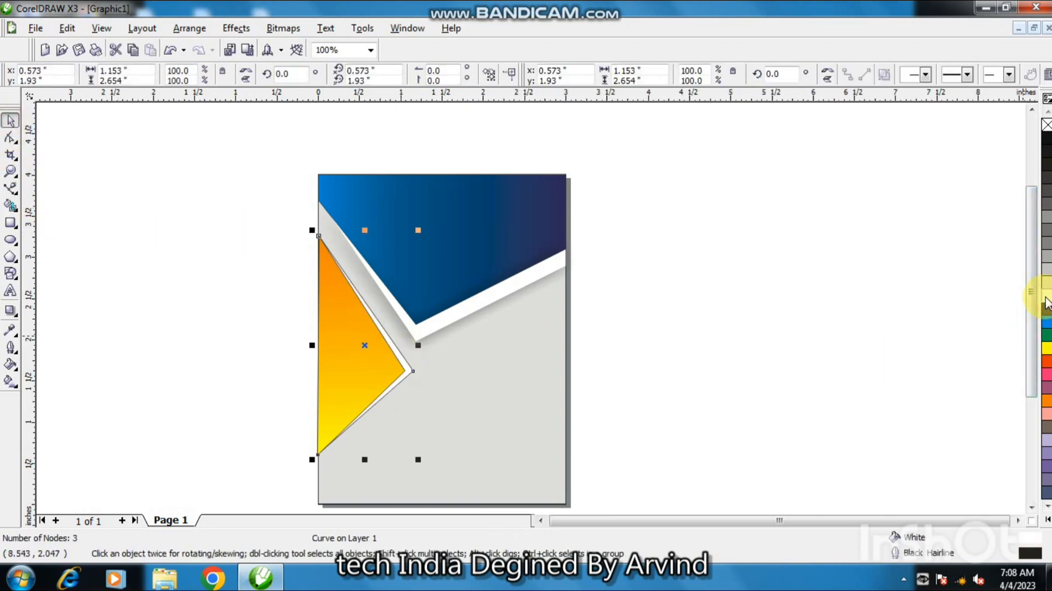
pyautogui.rightClick(1046, 125)
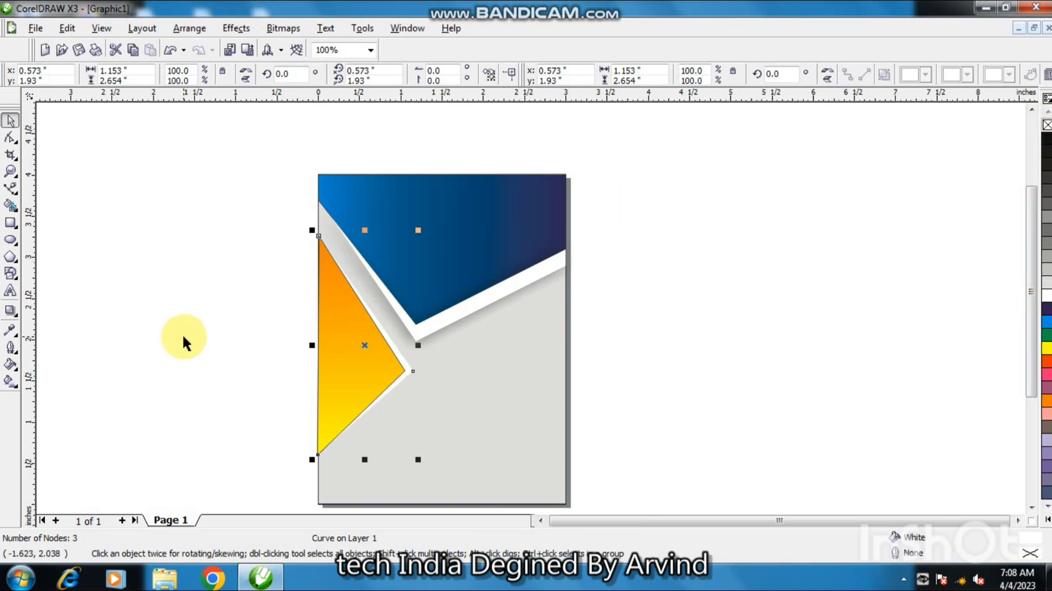
pyautogui.click(16, 311)
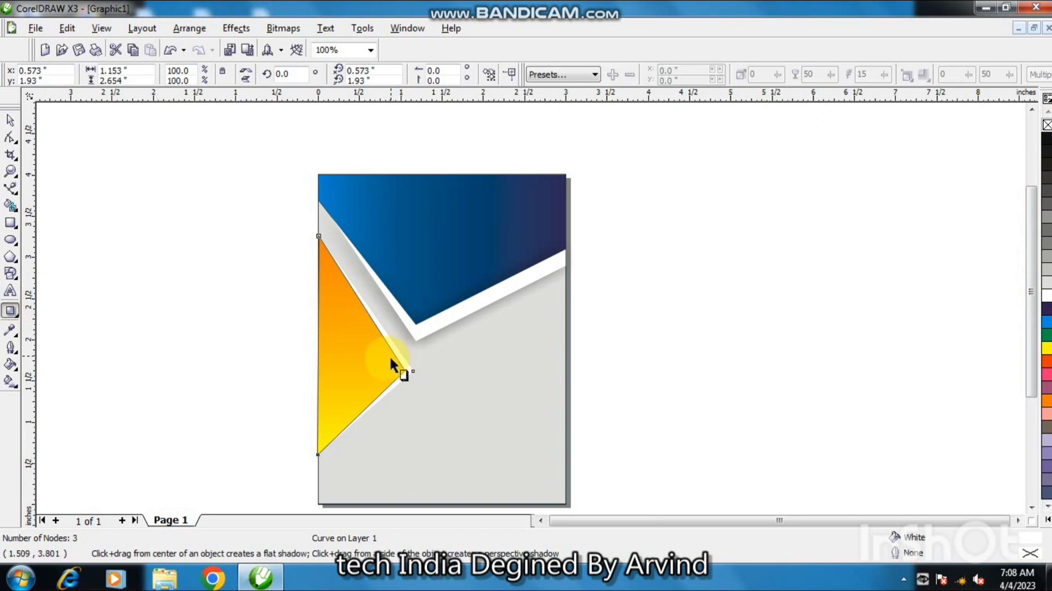
pyautogui.moveTo(389, 355); pyautogui.dragTo(416, 362)
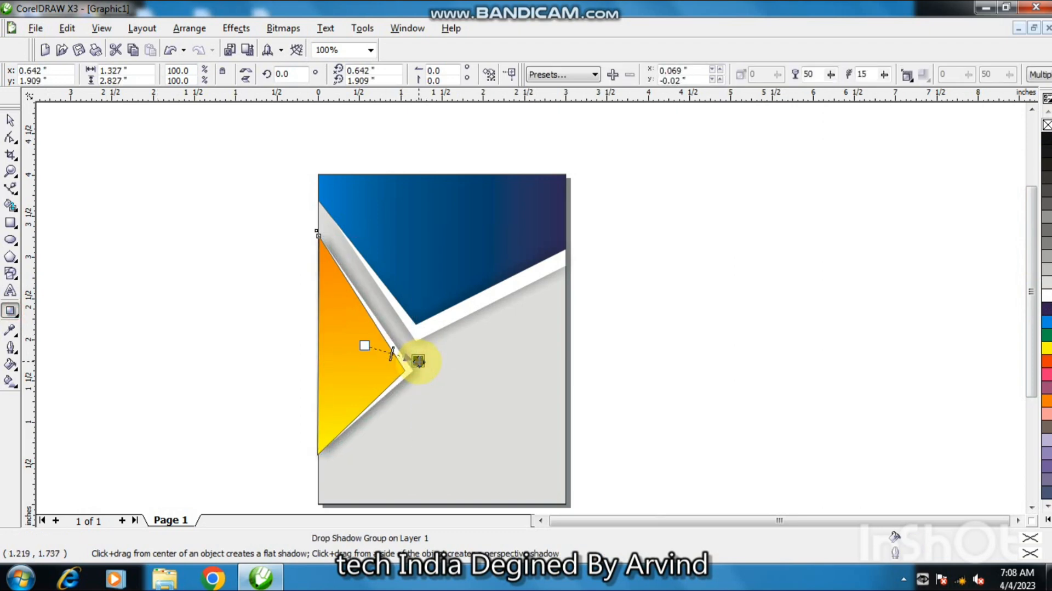
# Remove the outline from the orange-yellow gradient triangle.
pyautogui.doubleClick(9, 119)
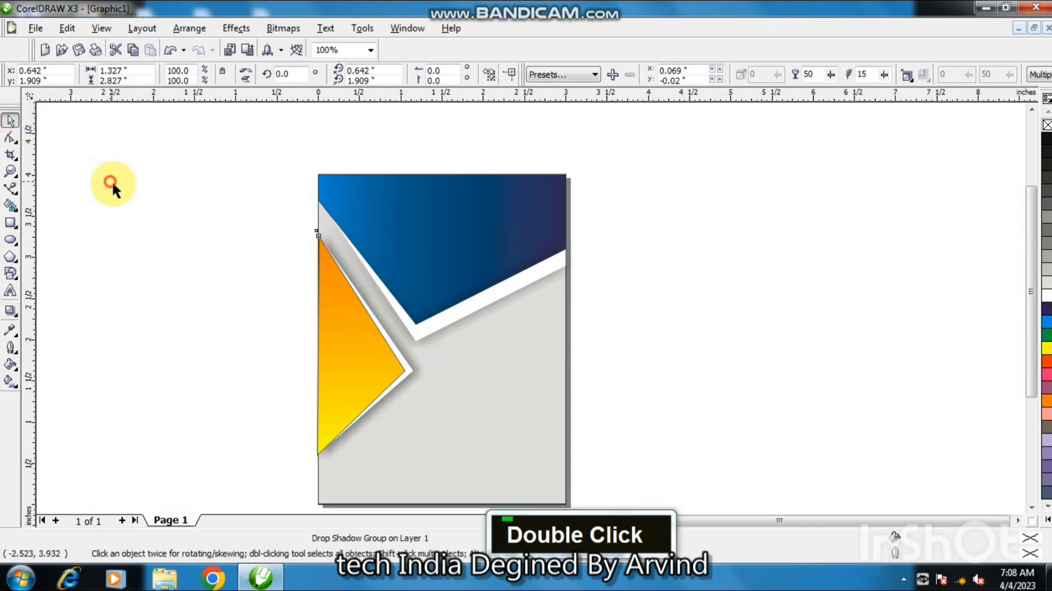
pyautogui.click(373, 367)
pyautogui.rightClick(1047, 124)
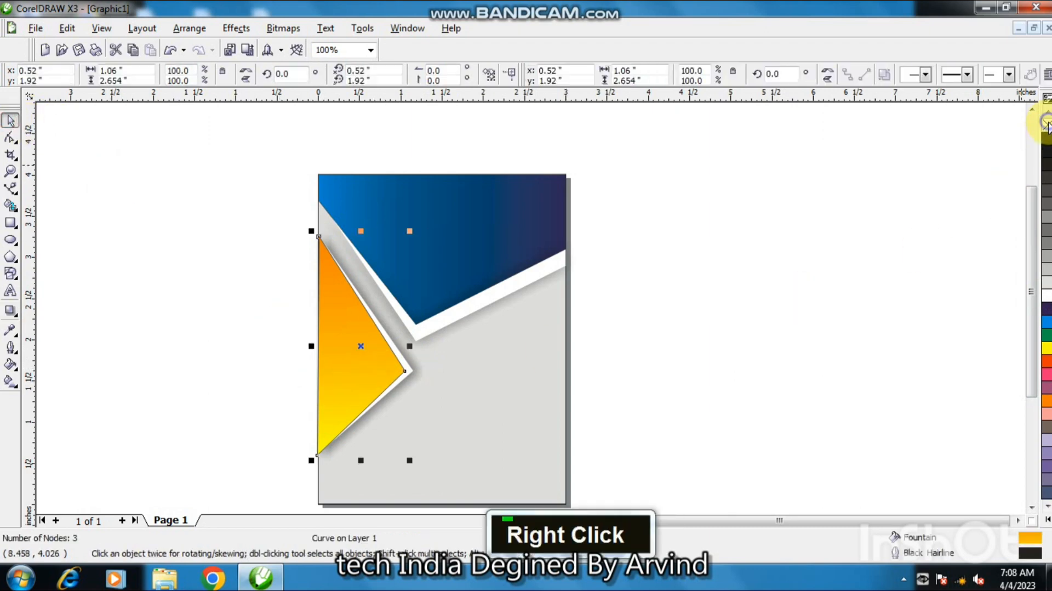
pyautogui.click(932, 219)
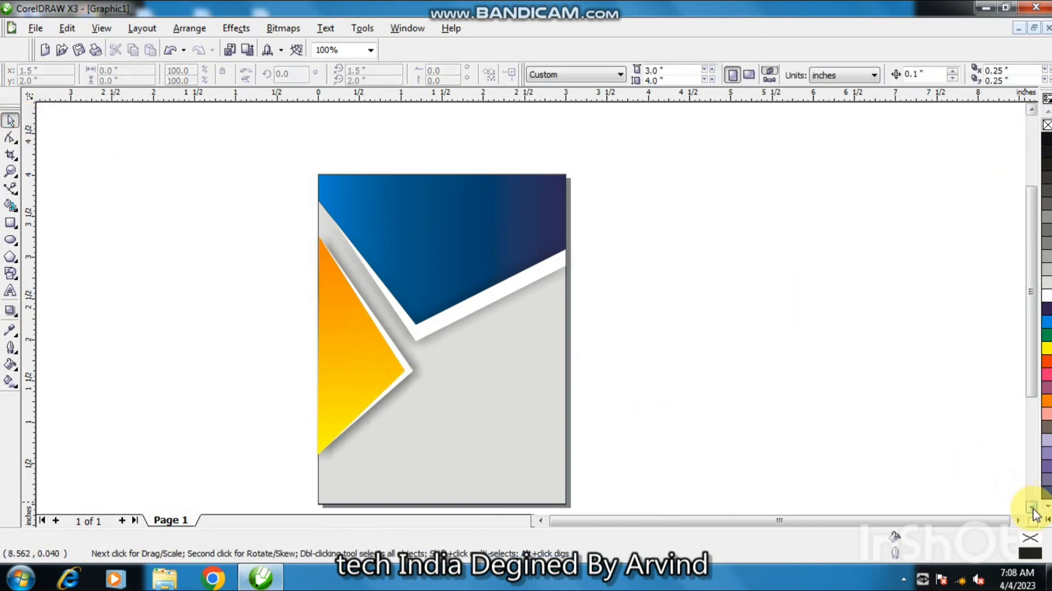
# Select the blue V header and its white strip and move them up slightly.
pyautogui.doubleClick(1032, 506)
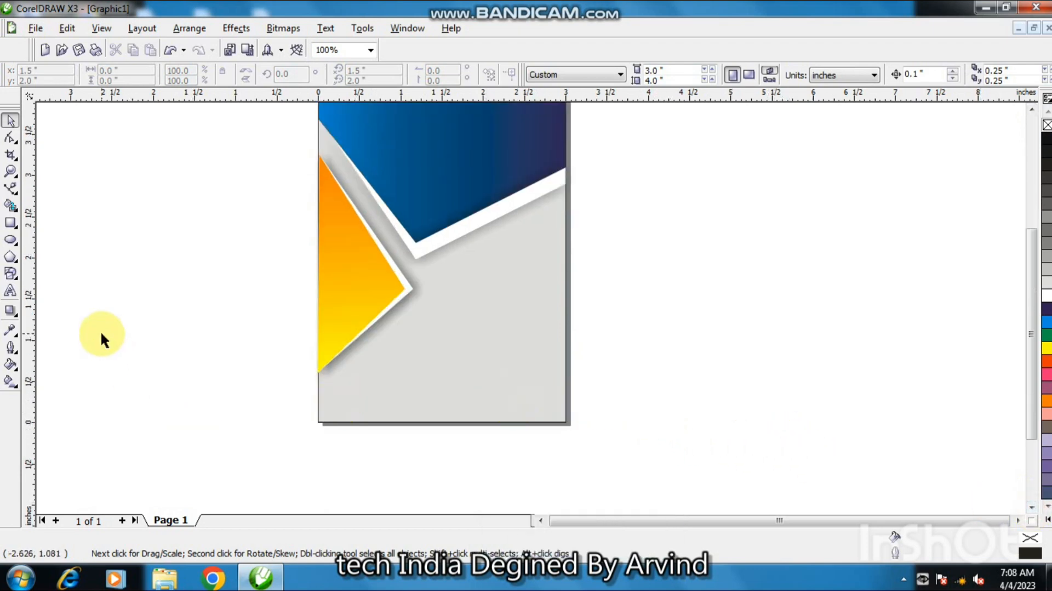
pyautogui.click(428, 218)
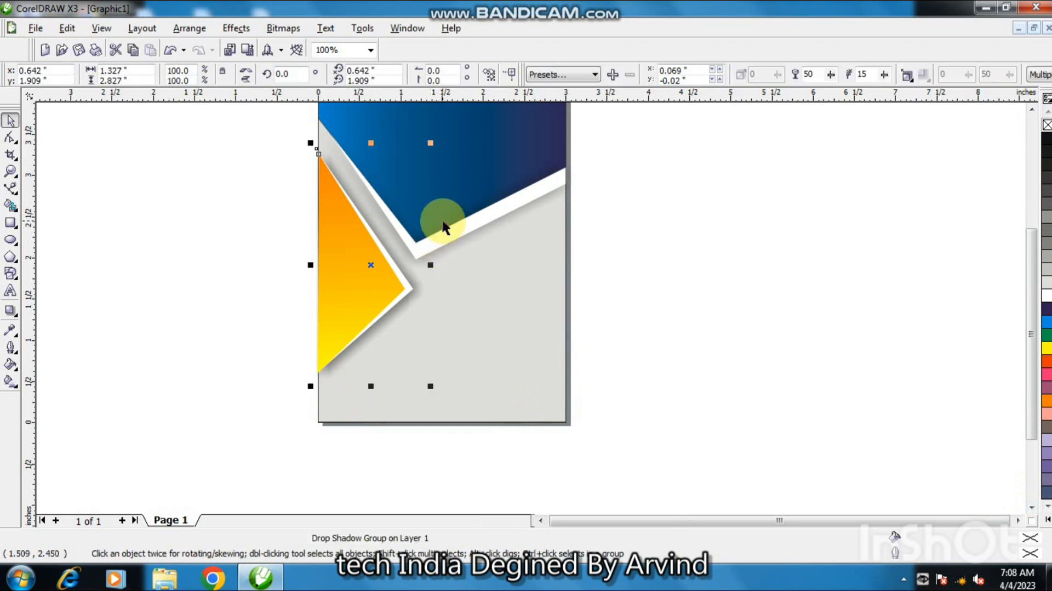
pyautogui.click(443, 230)
pyautogui.click(657, 181)
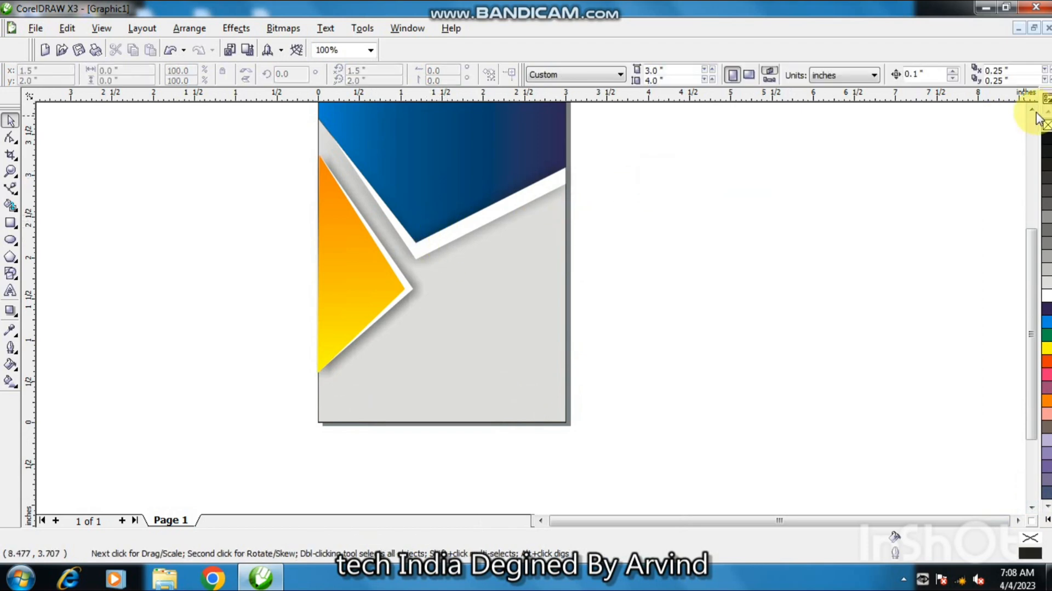
pyautogui.doubleClick(1032, 109)
pyautogui.moveTo(719, 154); pyautogui.dragTo(281, 343)
pyautogui.moveTo(443, 345); pyautogui.dragTo(443, 301)
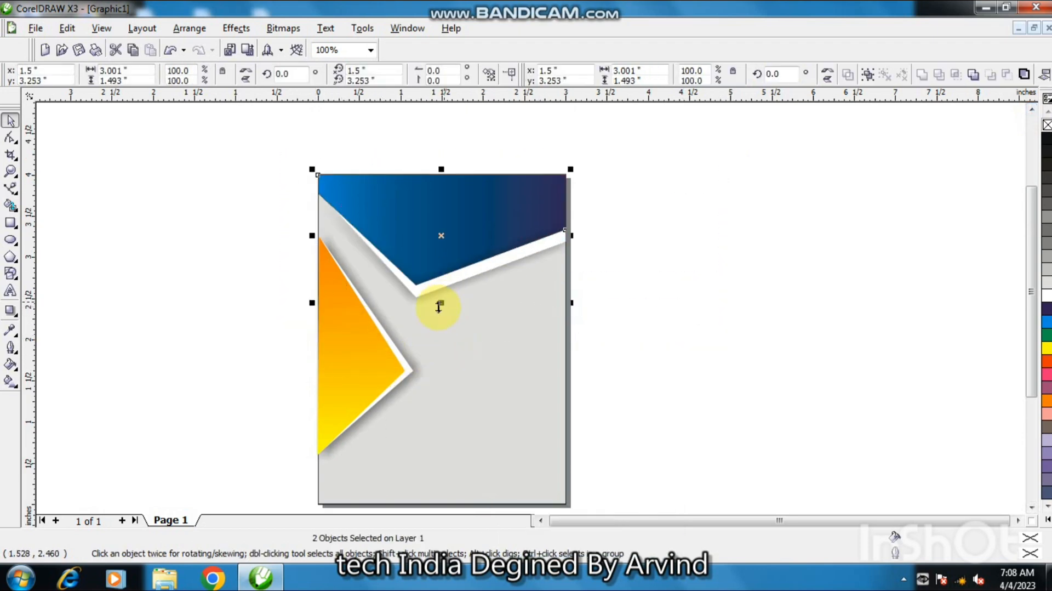
# Narrow the stacked triangles with their shadow and nudge them upward.
pyautogui.click(380, 362)
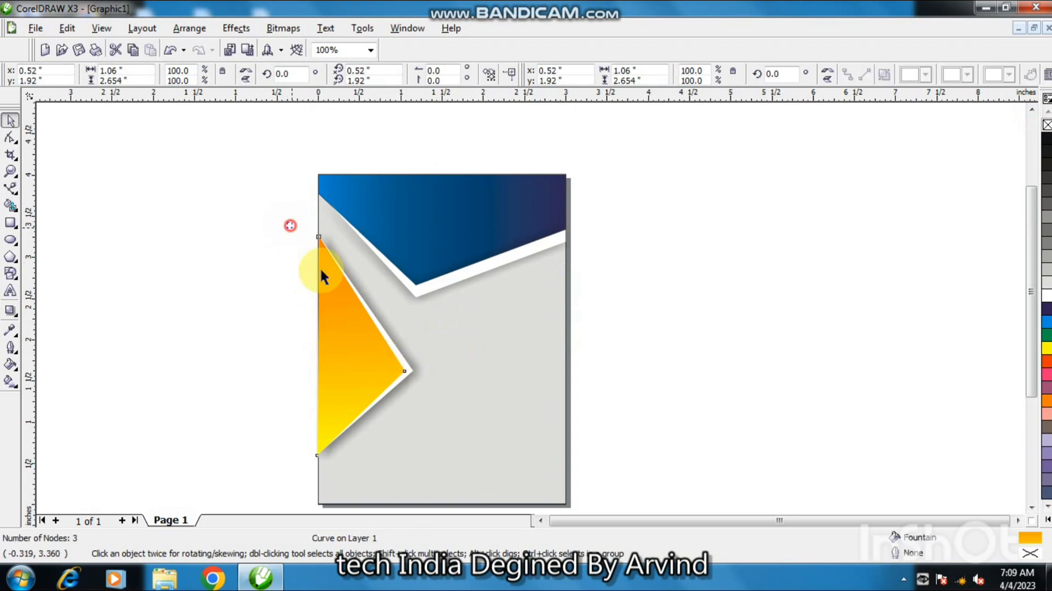
pyautogui.moveTo(391, 432); pyautogui.dragTo(446, 492)
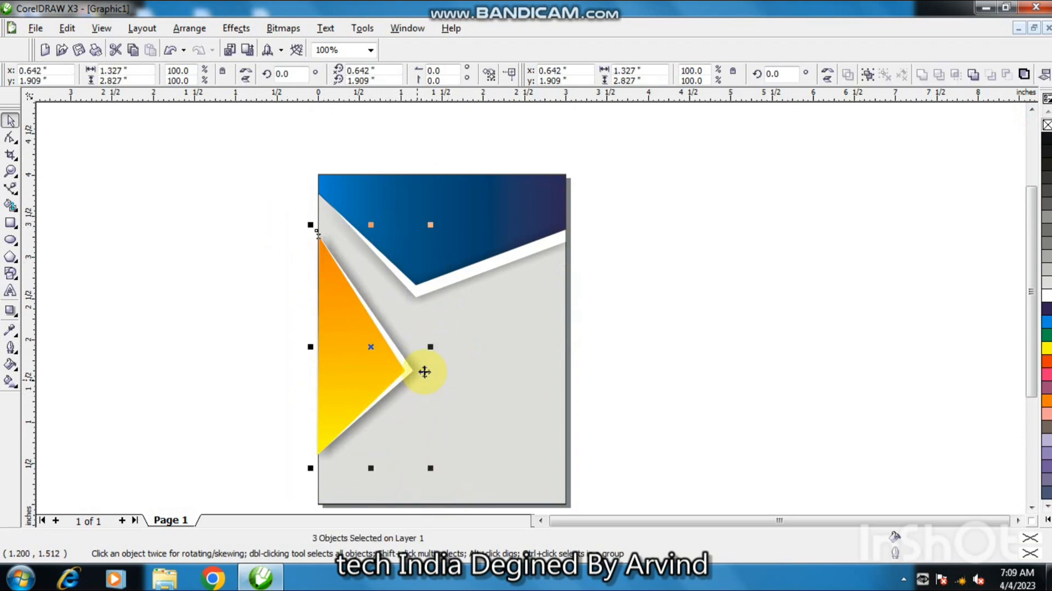
pyautogui.moveTo(432, 349); pyautogui.dragTo(412, 349)
pyautogui.hotkey('ctrl', 'Up')
pyautogui.hotkey('ctrl', 'Up')
pyautogui.hotkey('ctrl', 'Up')
pyautogui.hotkey('ctrl', 'Up')
pyautogui.hotkey('ctrl', 'Up')
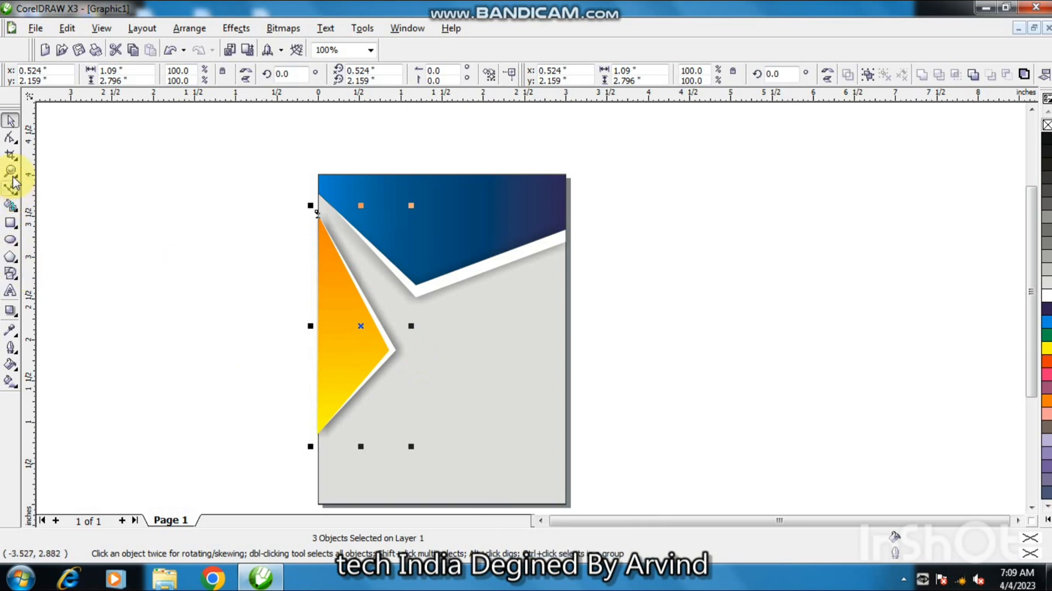
# Try moving the tip nodes of both triangles upward, then undo the move.
pyautogui.click(10, 142)
pyautogui.click(383, 343)
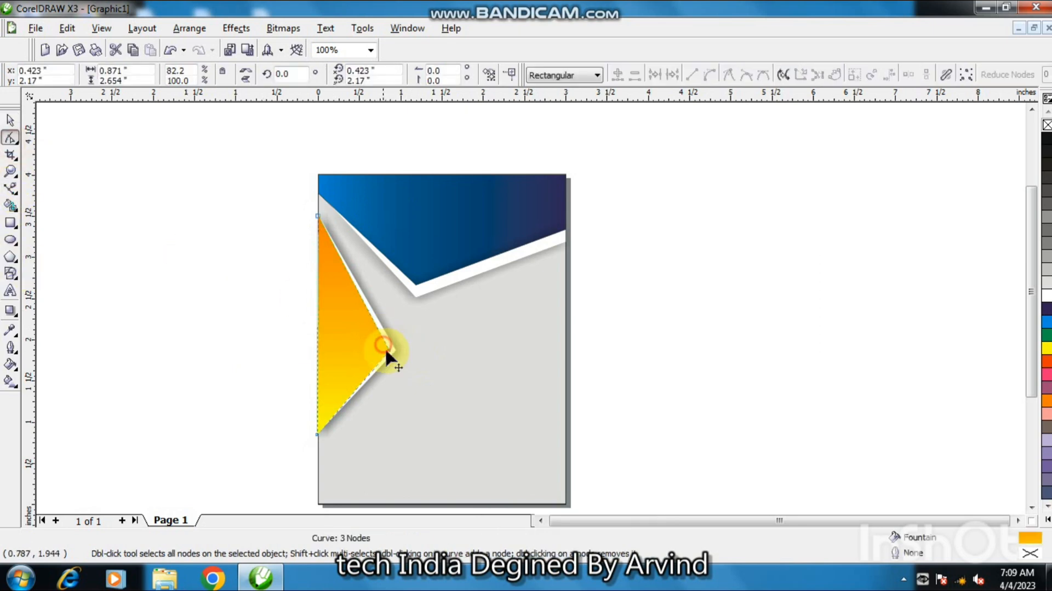
pyautogui.click(387, 351)
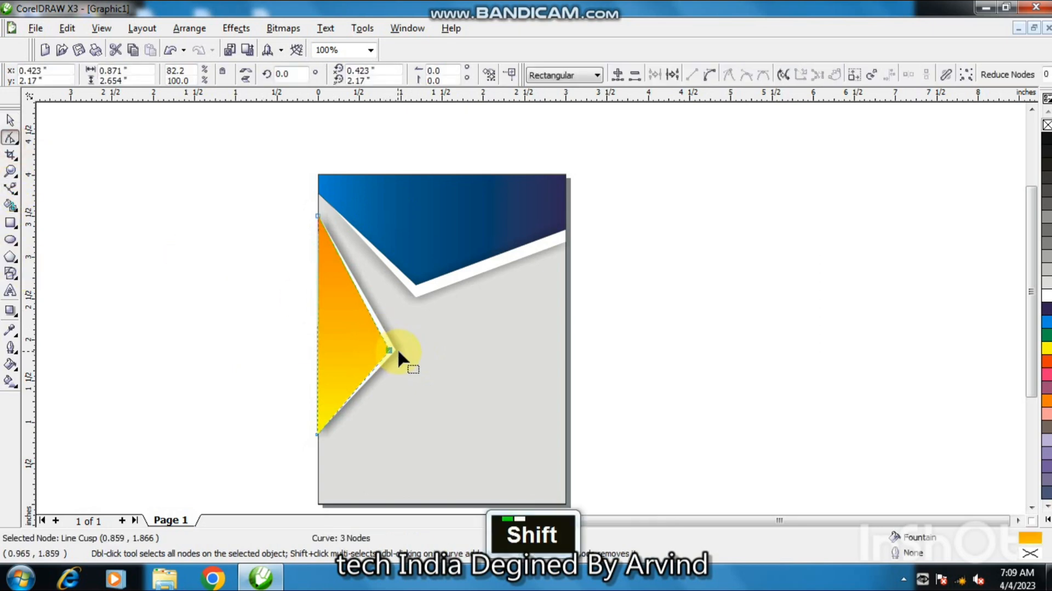
pyautogui.keyDown('shift'); pyautogui.click(394, 350); pyautogui.keyUp('shift')
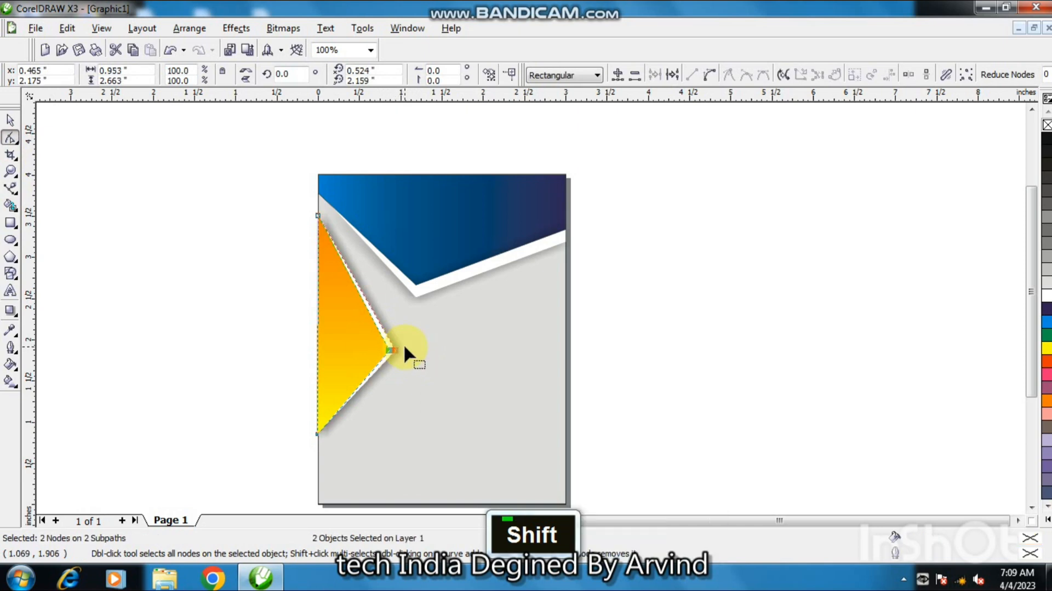
pyautogui.press('Up')
pyautogui.press('Up')
pyautogui.press('Up')
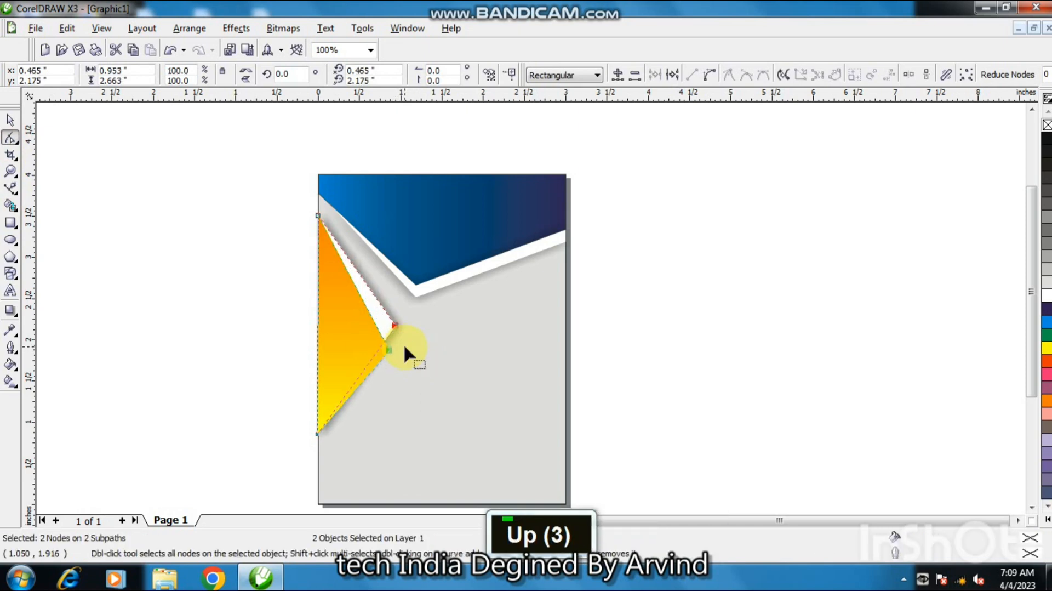
pyautogui.hotkey('ctrl', 'z')
pyautogui.hotkey('ctrl', 'z')
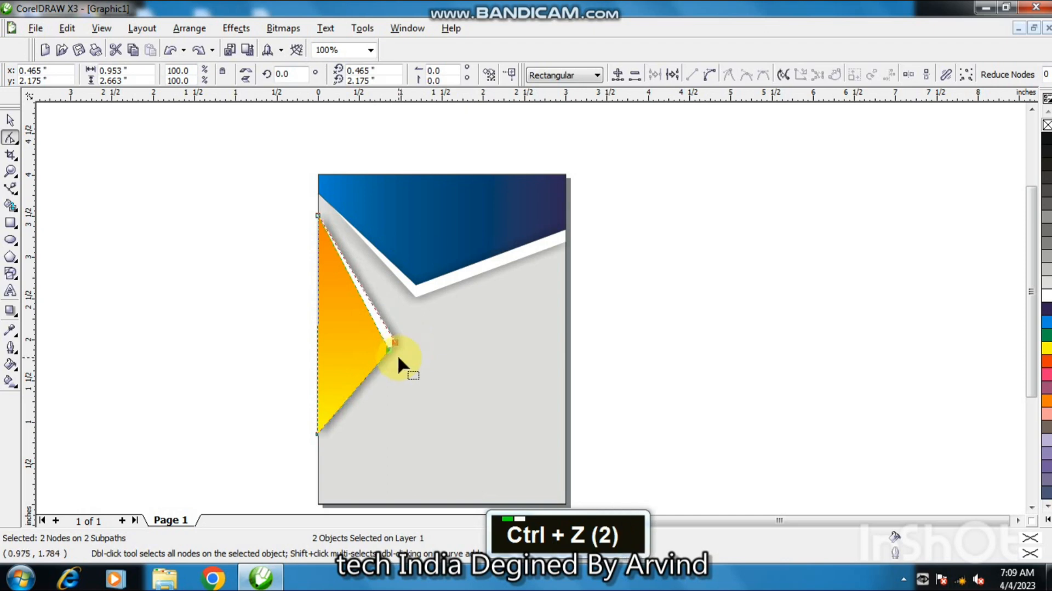
pyautogui.hotkey('ctrl', 'z')
# Select the tip nodes of both triangles and nudge them upward toward the white strip.
pyautogui.keyDown('shift'); pyautogui.click(389, 351); pyautogui.keyUp('shift')
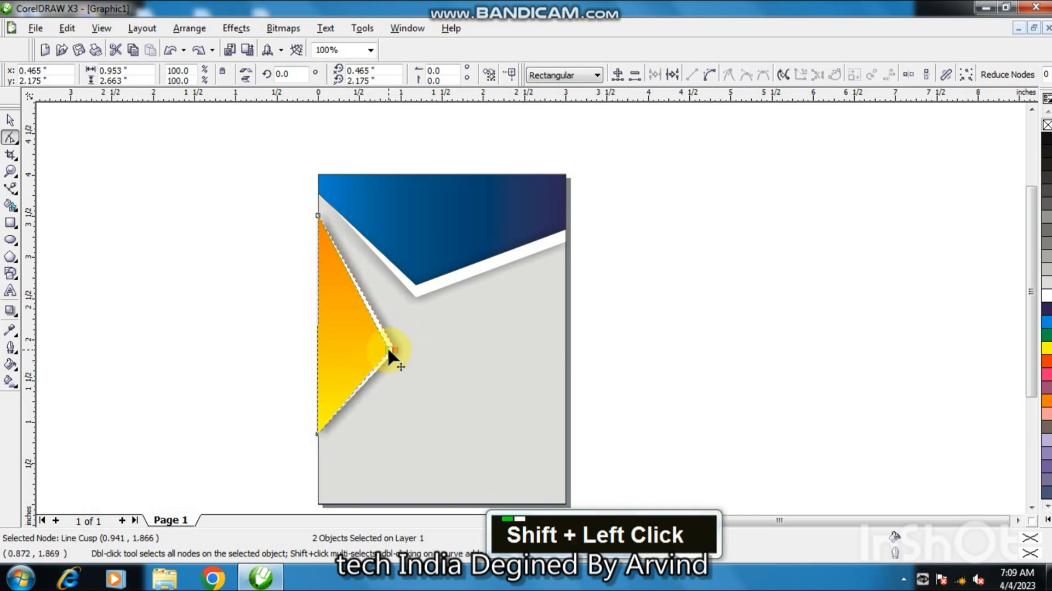
pyautogui.keyDown('shift'); pyautogui.click(390, 353); pyautogui.keyUp('shift')
pyautogui.press('Up')
pyautogui.press('Up')
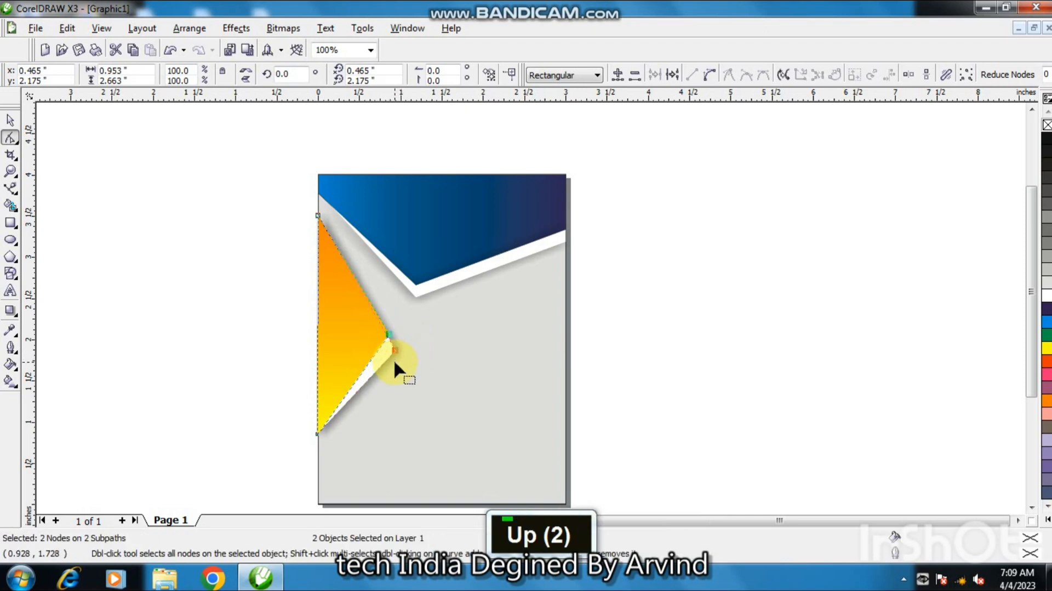
pyautogui.press('Up')
pyautogui.press('Up')
pyautogui.press('Up')
pyautogui.press('Up')
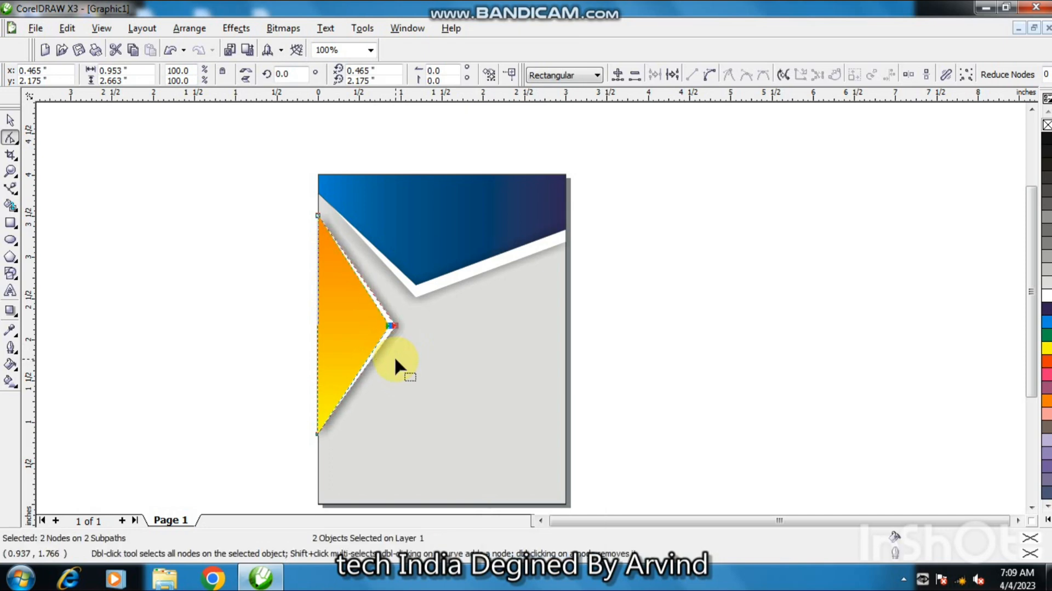
pyautogui.press('Up')
pyautogui.press('Up')
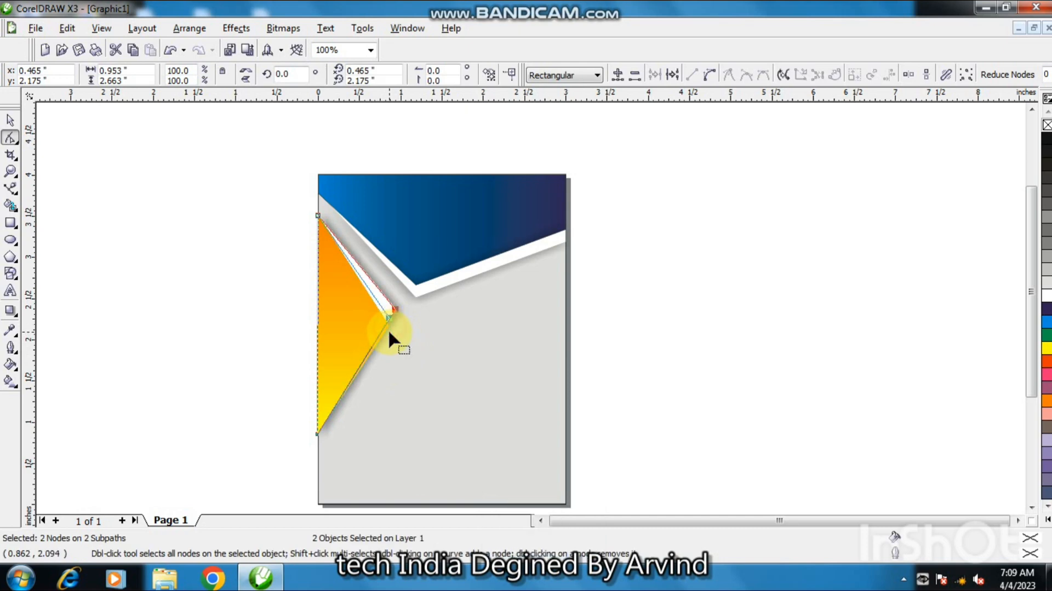
pyautogui.press('Up')
pyautogui.press('Up')
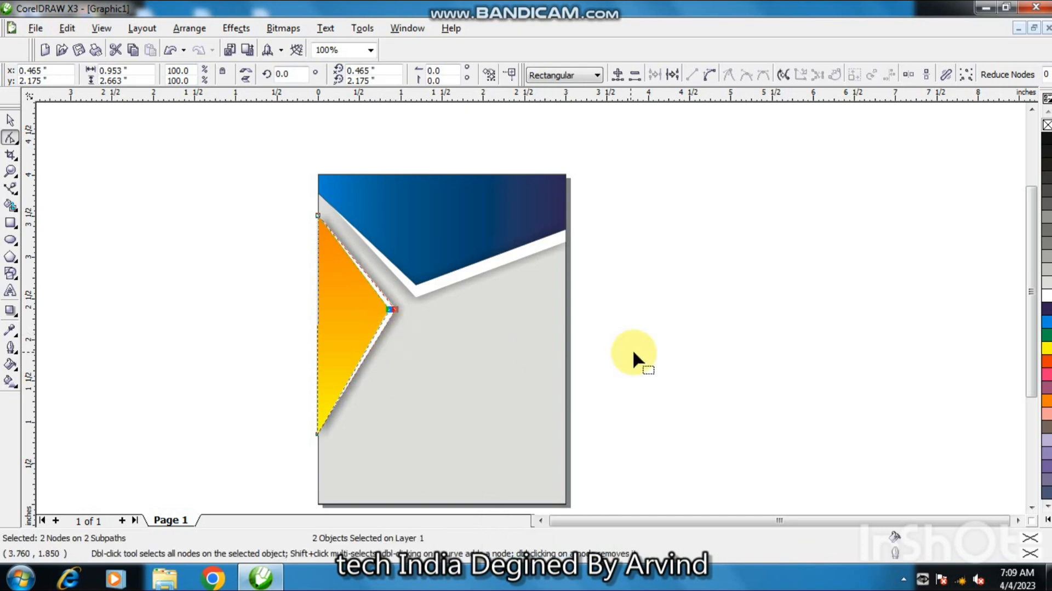
pyautogui.click(10, 120)
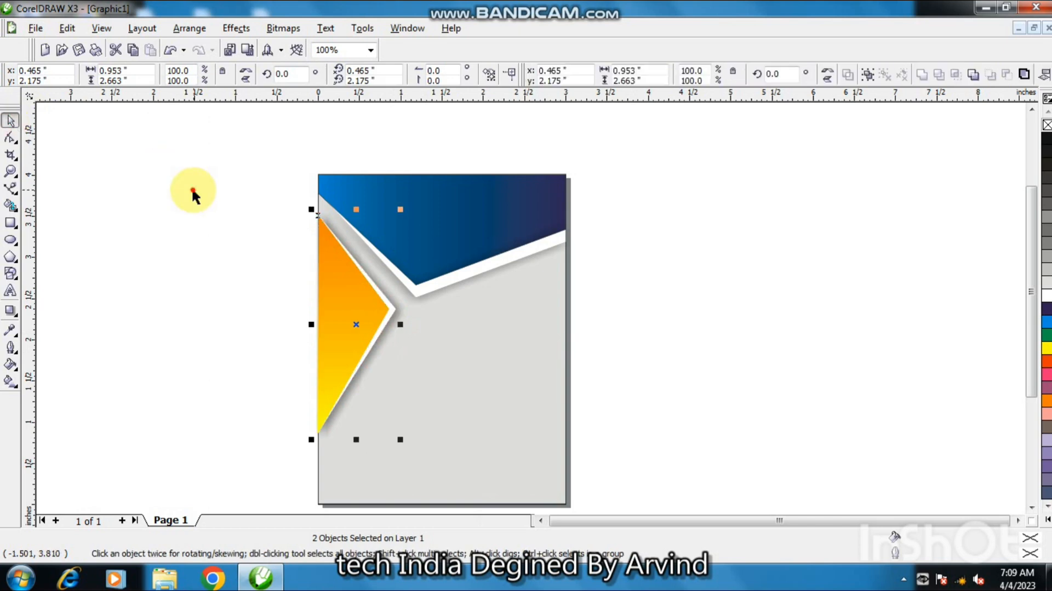
pyautogui.doubleClick(193, 192)
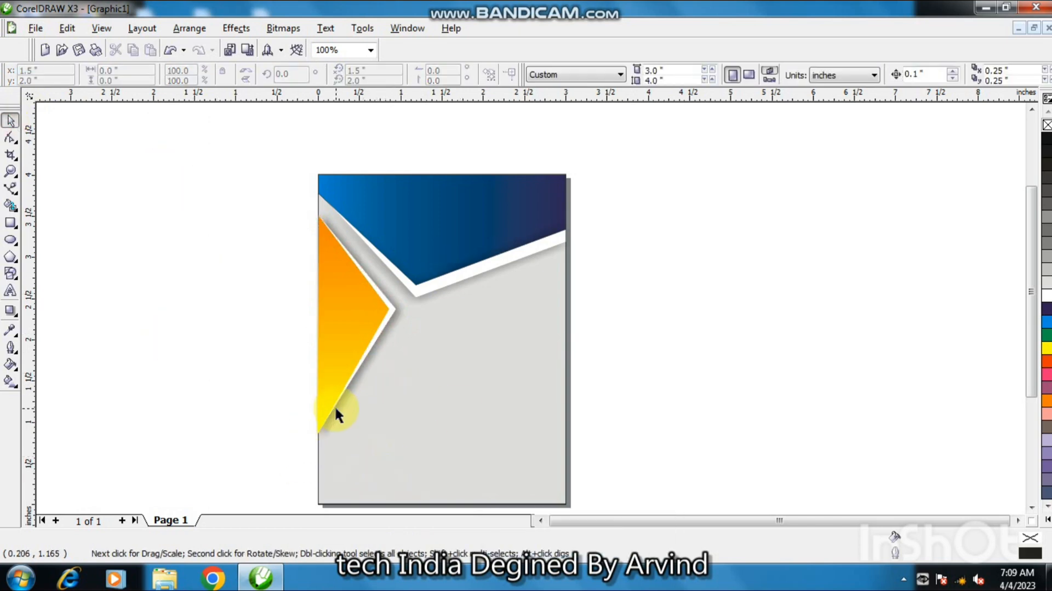
# Add the text "Be XPLORED" in the grey area below the header.
pyautogui.click(10, 291)
pyautogui.click(437, 387)
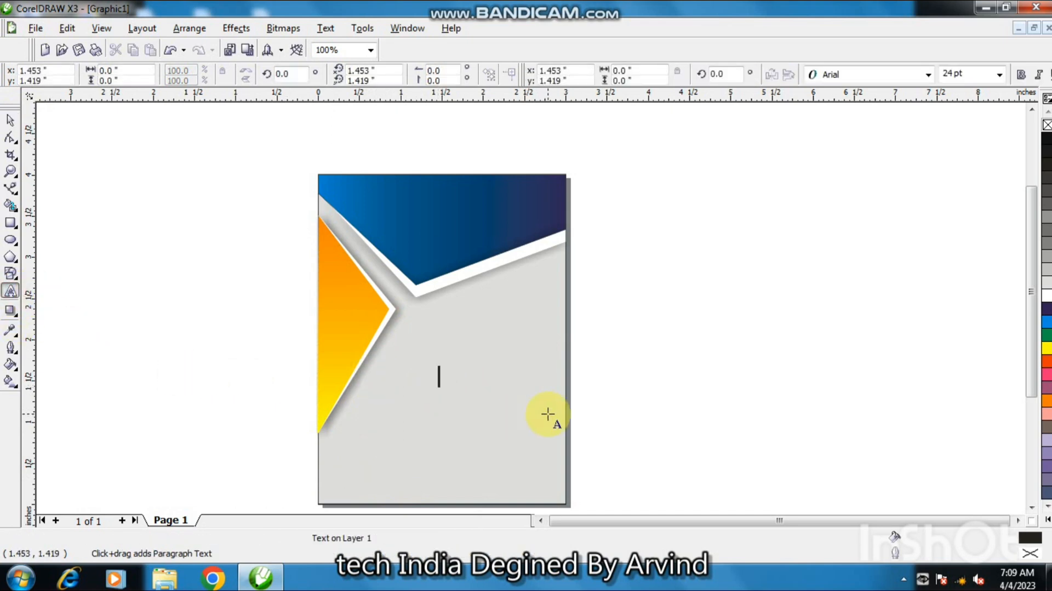
pyautogui.write('Be')
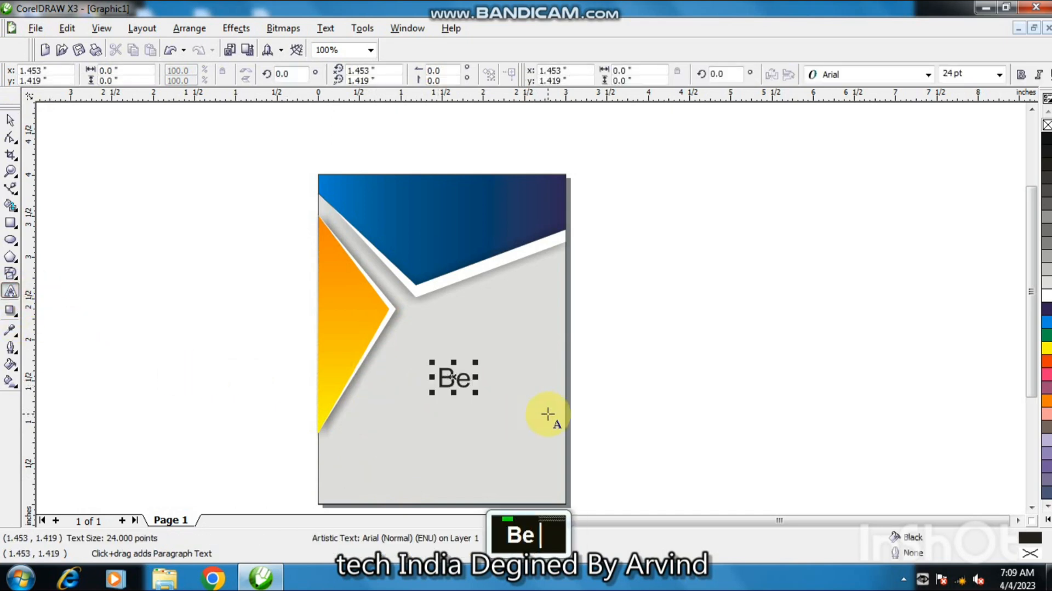
pyautogui.press('Escape')
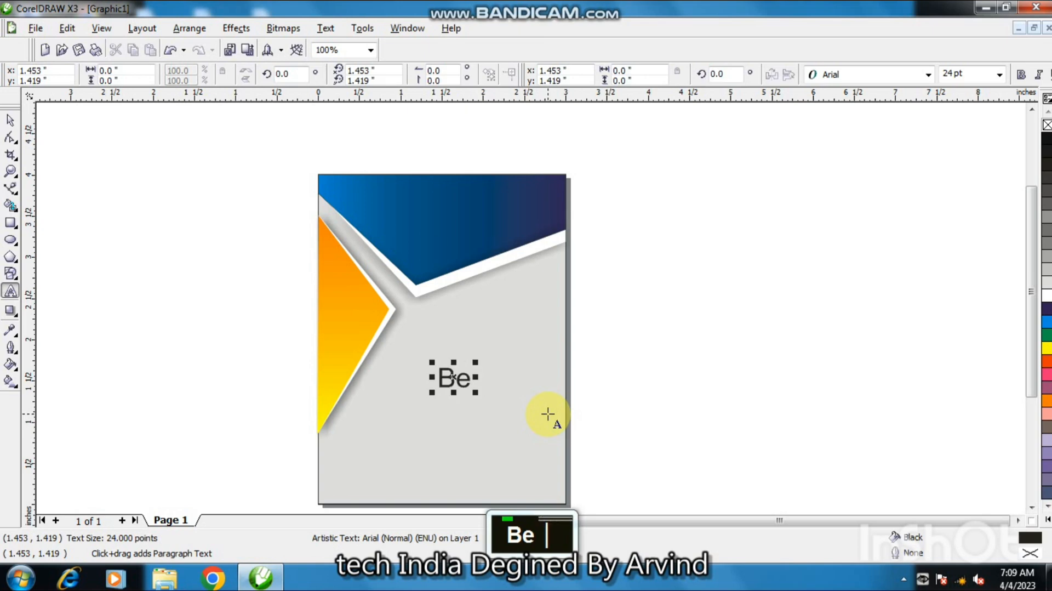
pyautogui.write('X')
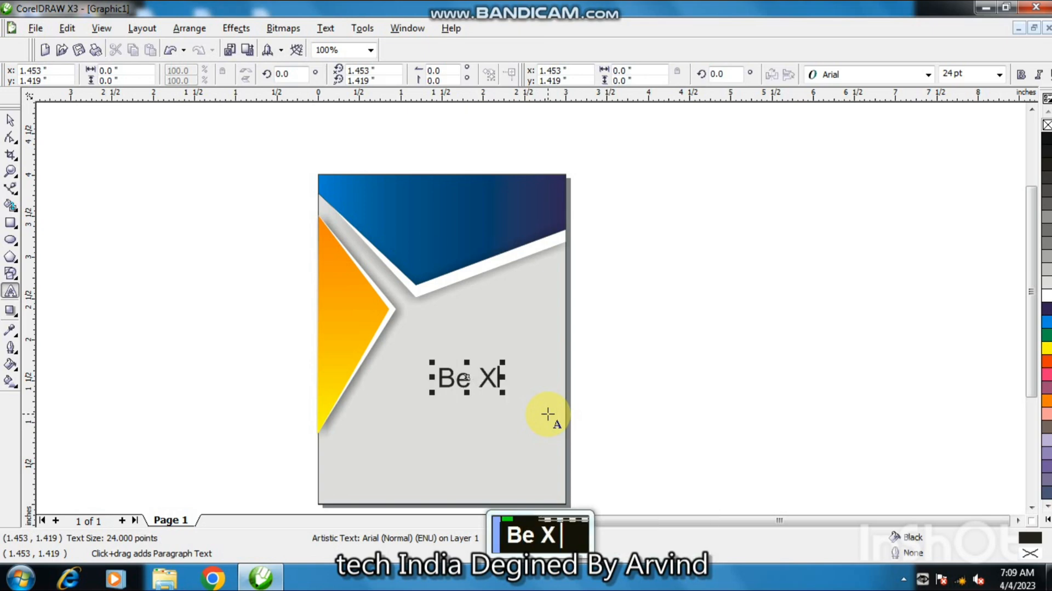
pyautogui.write('PL')
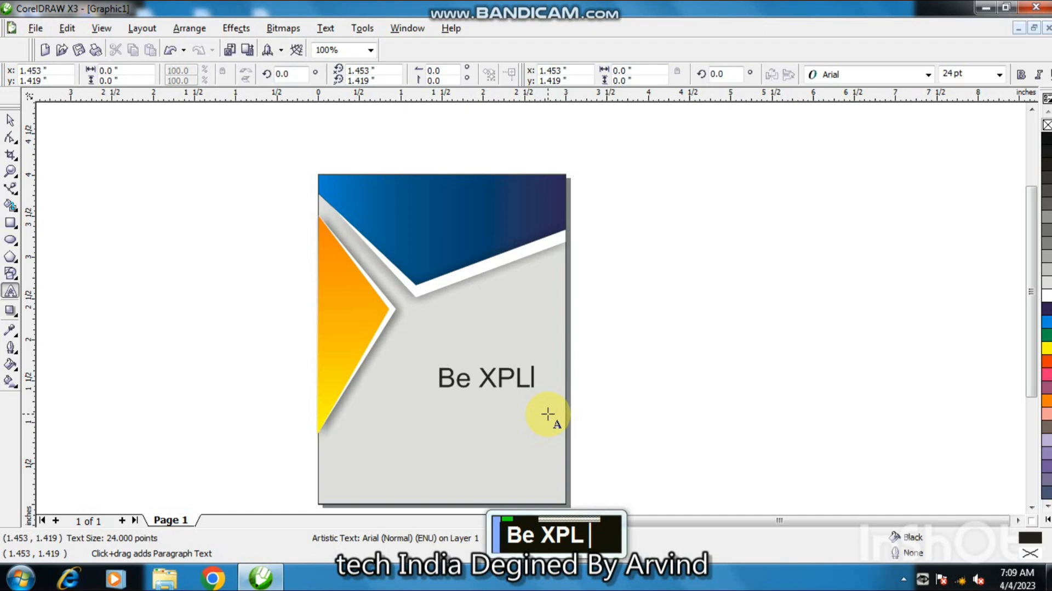
pyautogui.write('ORED')
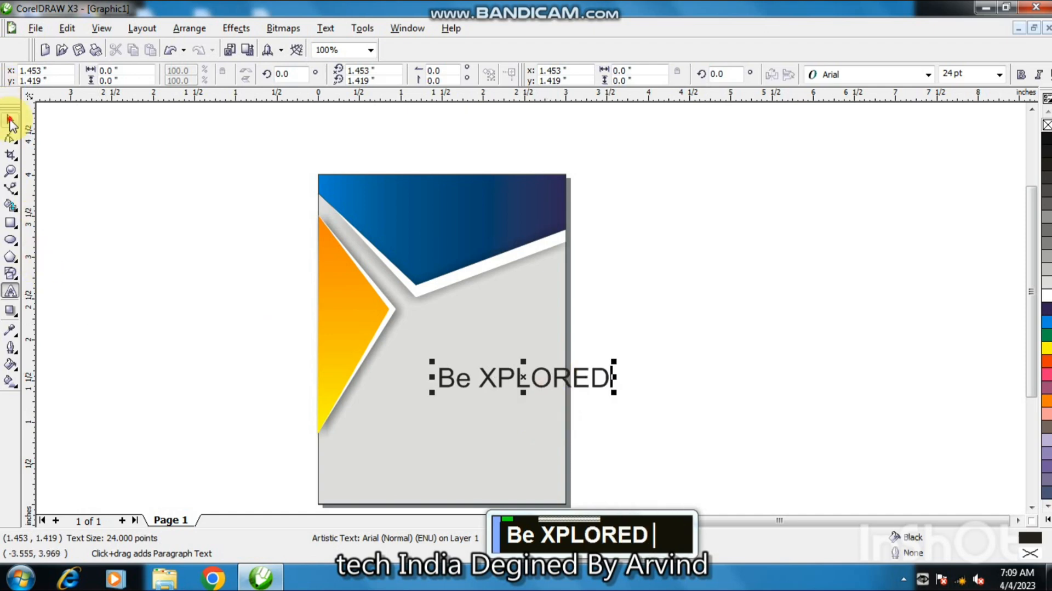
# Change the text's font to Arial Black.
pyautogui.click(11, 121)
pyautogui.click(883, 75)
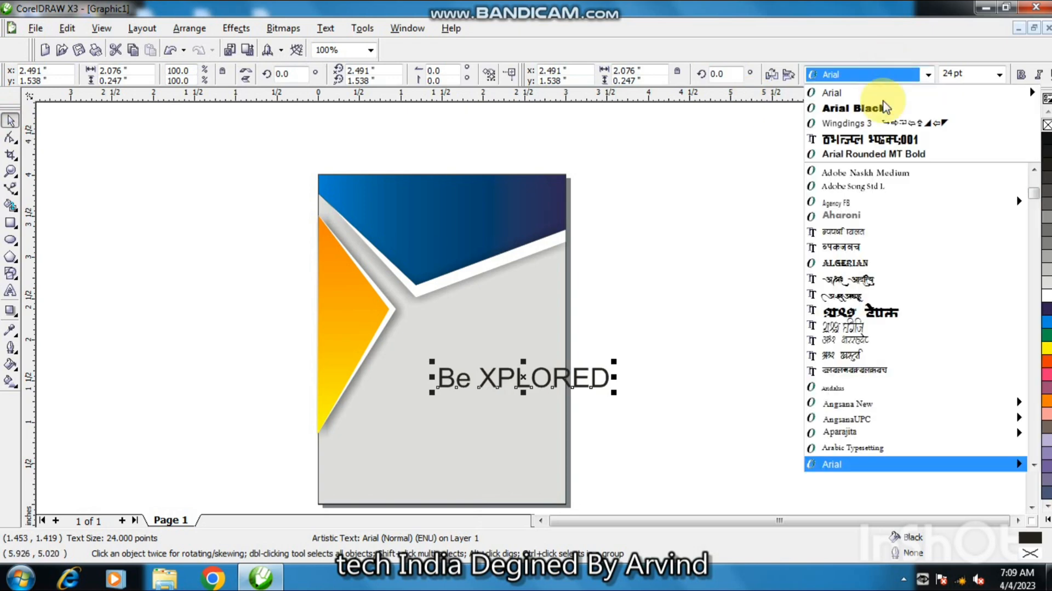
pyautogui.click(865, 108)
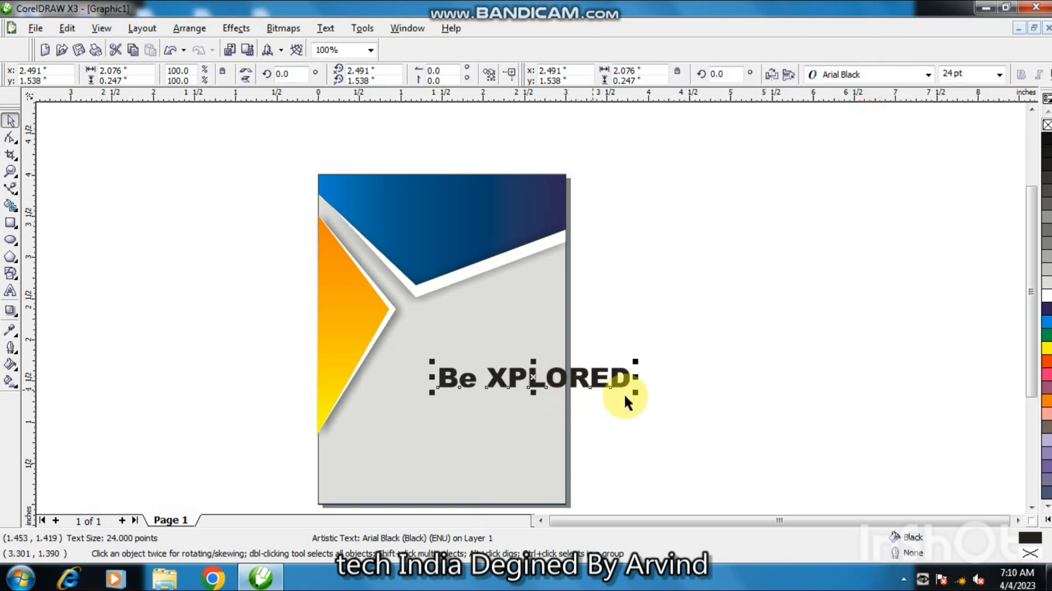
# Scale the "Be XPLORED" title down into the blue header, filling it white with no outline.
pyautogui.moveTo(634, 394); pyautogui.dragTo(513, 237)
pyautogui.click(1047, 298)
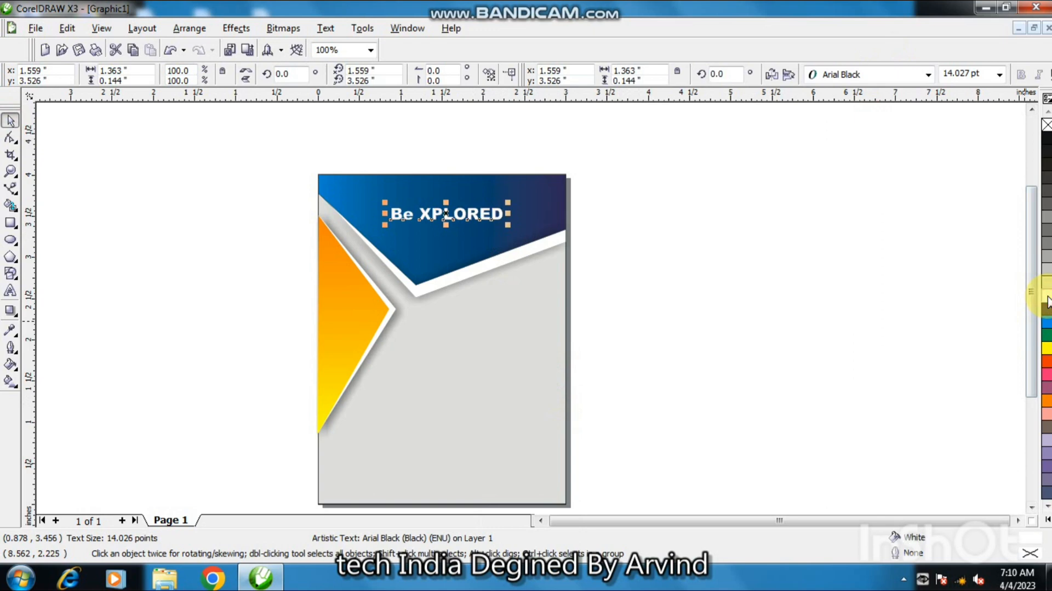
pyautogui.rightClick(1046, 125)
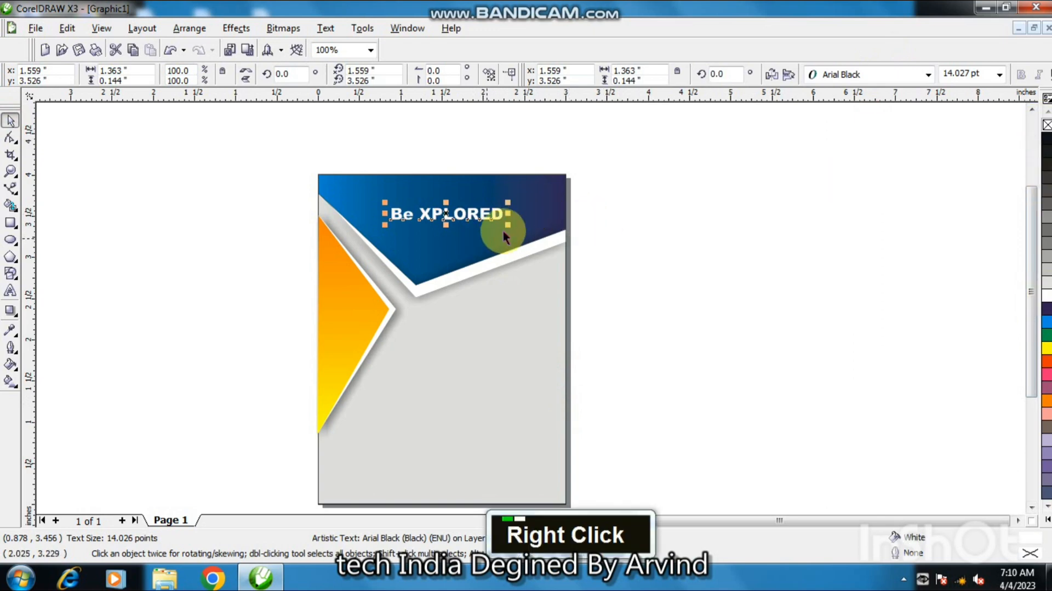
# Enlarge the header title slightly to about 15.8 pt.
pyautogui.moveTo(510, 224); pyautogui.dragTo(523, 229)
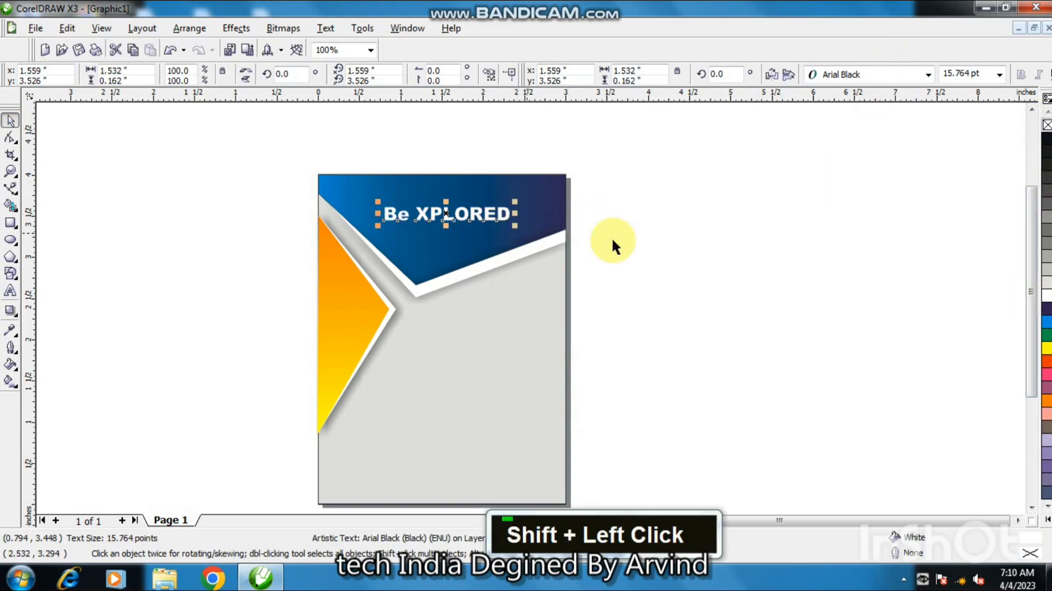
pyautogui.click(707, 268)
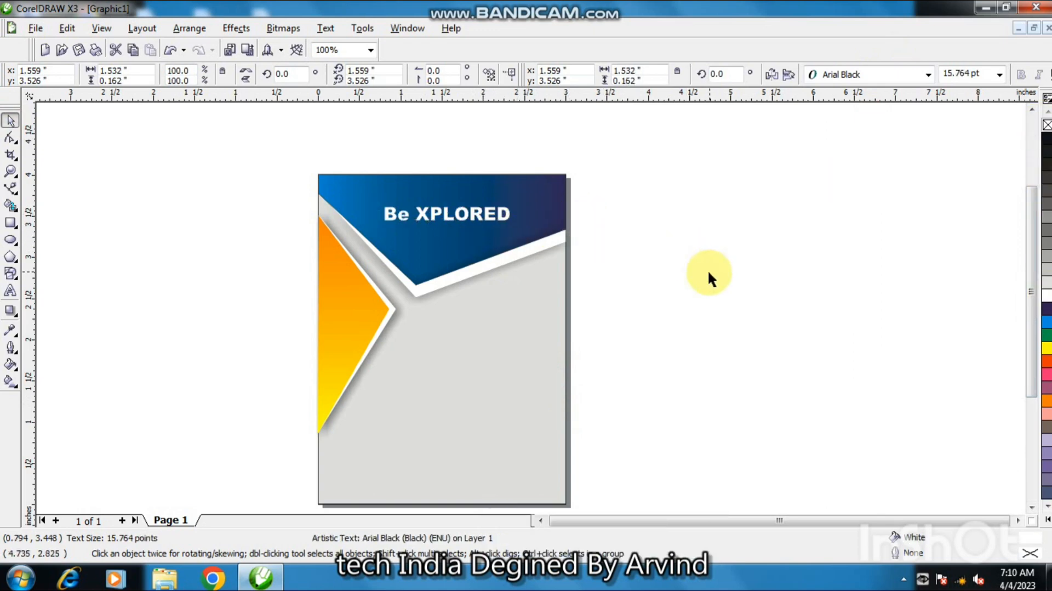
# Add a new text line with a person's full name in the grey area below the header.
pyautogui.click(11, 292)
pyautogui.click(420, 387)
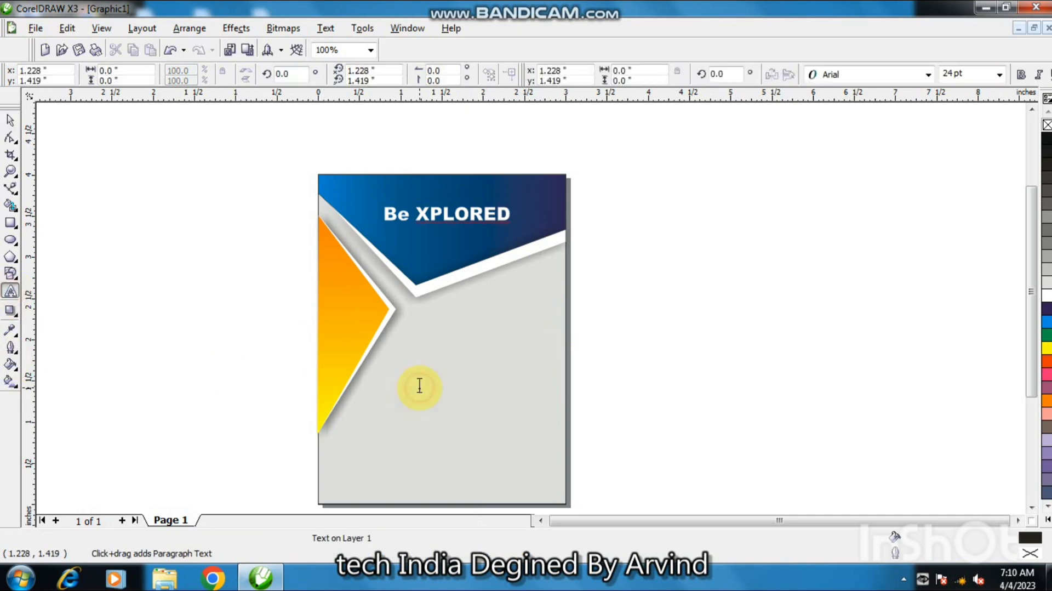
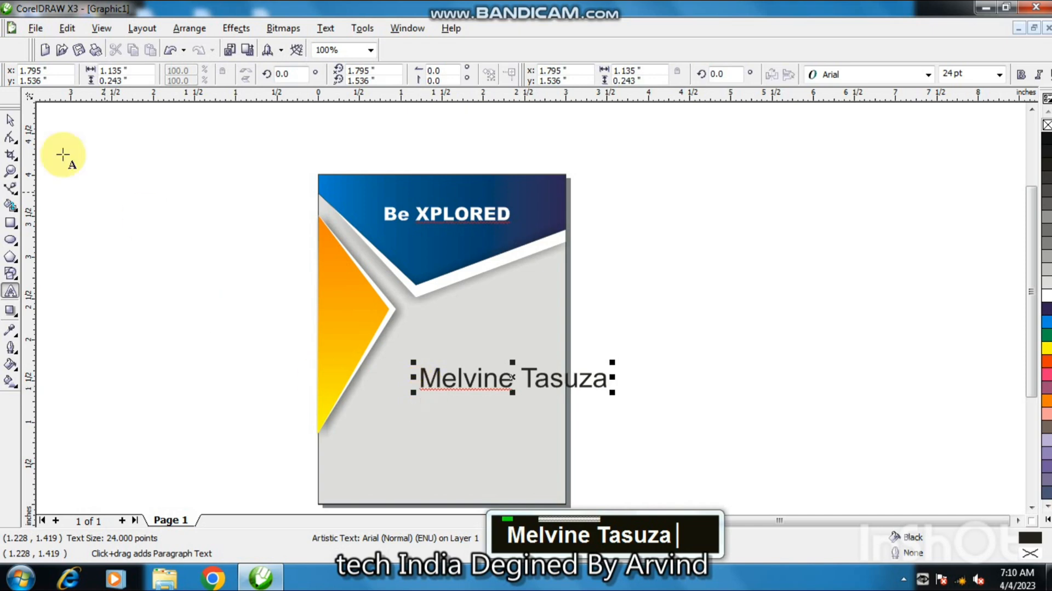
# Set the first name's font to Arial Black.
pyautogui.click(10, 119)
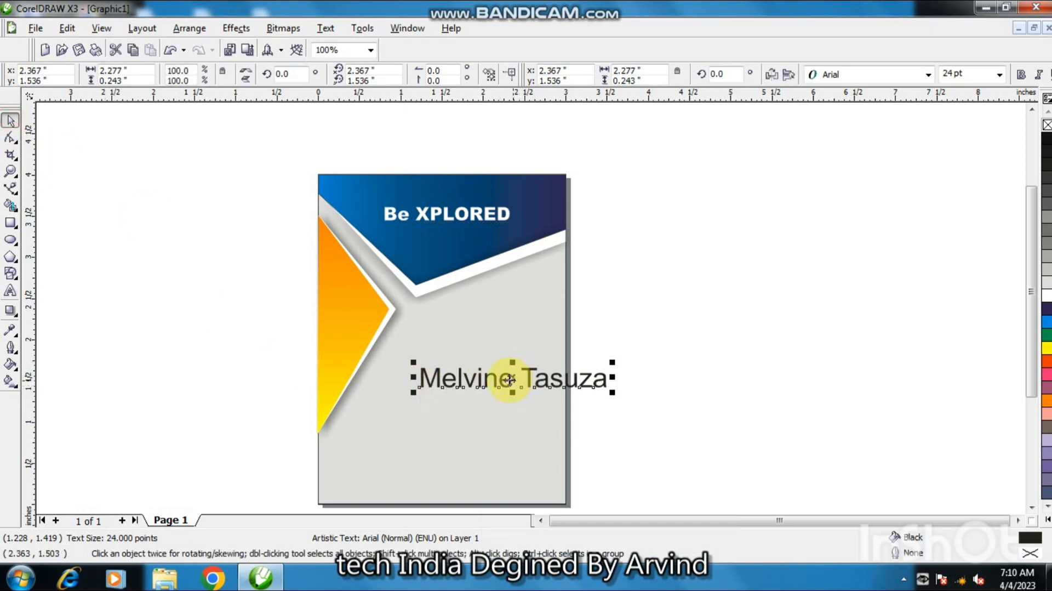
pyautogui.click(11, 296)
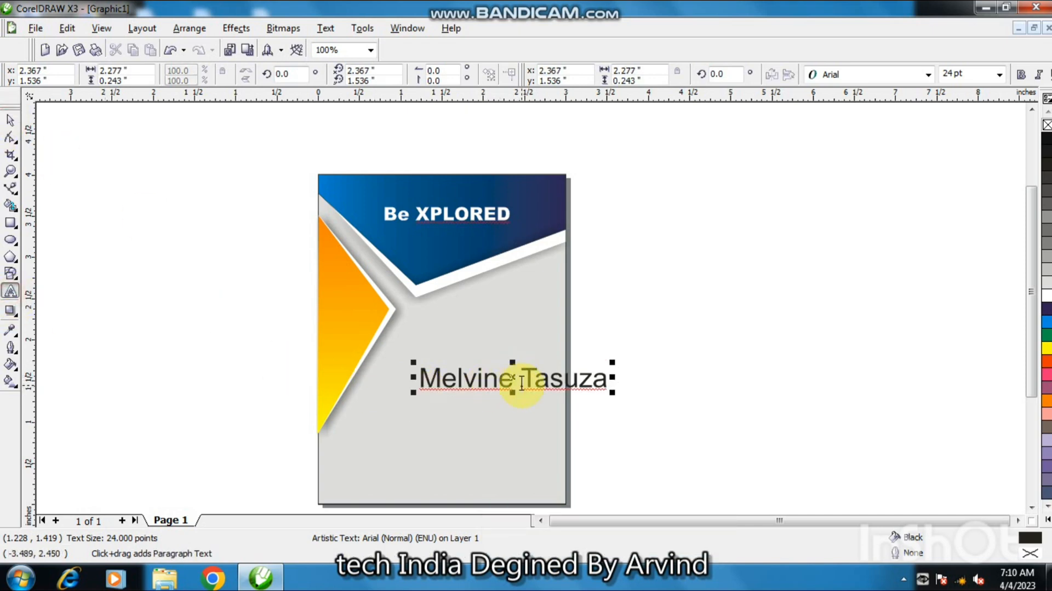
pyautogui.moveTo(521, 382); pyautogui.dragTo(425, 378)
pyautogui.click(857, 75)
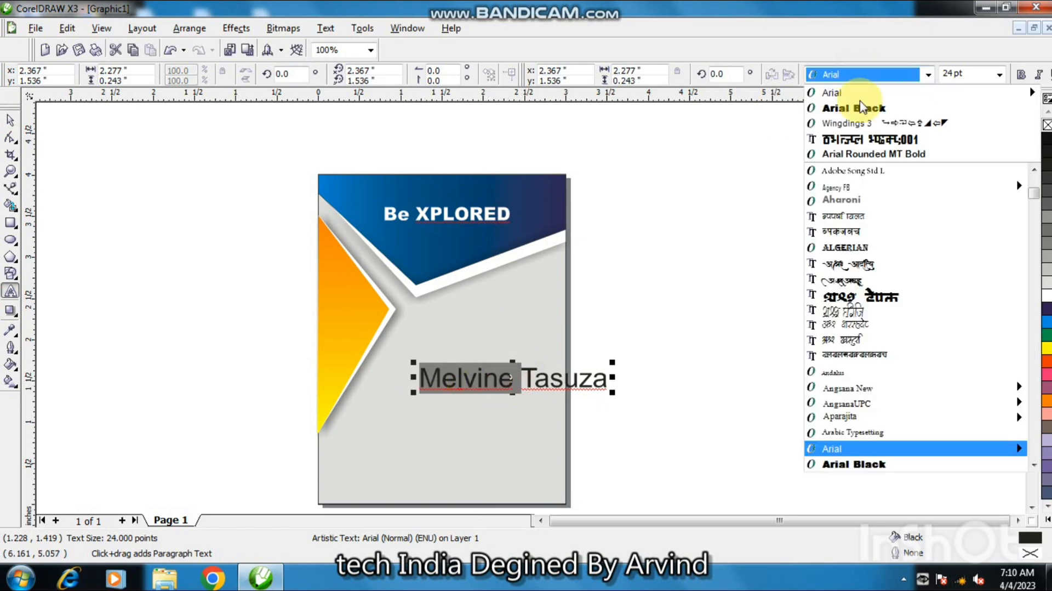
pyautogui.click(858, 106)
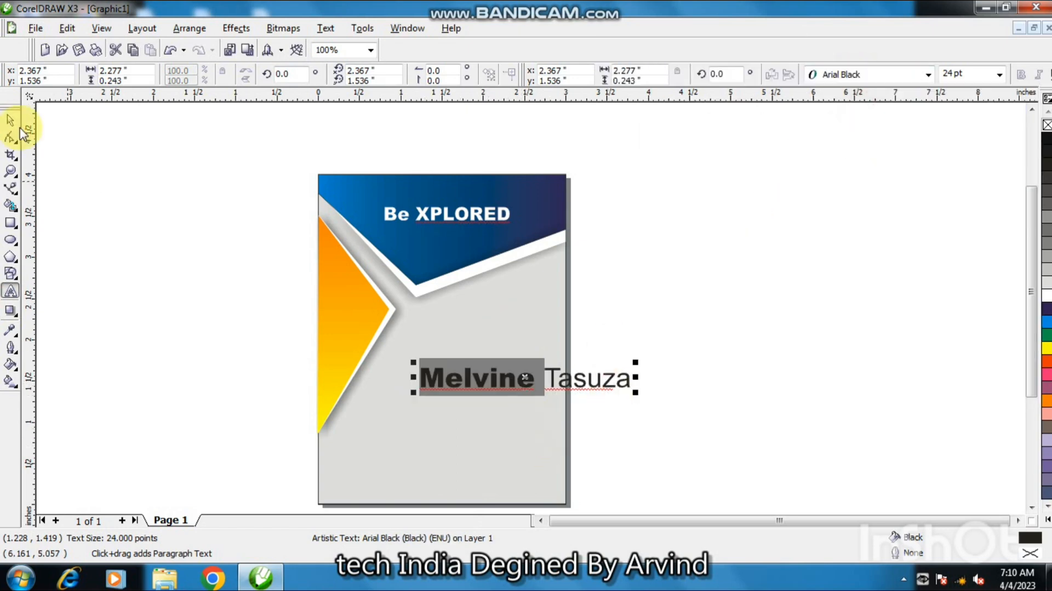
# Shrink the name text to about 14 pt and move it lower beside the orange triangle.
pyautogui.click(10, 119)
pyautogui.moveTo(636, 395)
pyautogui.mouseDown()
pyautogui.moveTo(623, 387)
pyautogui.moveTo(631, 392)
pyautogui.mouseUp()
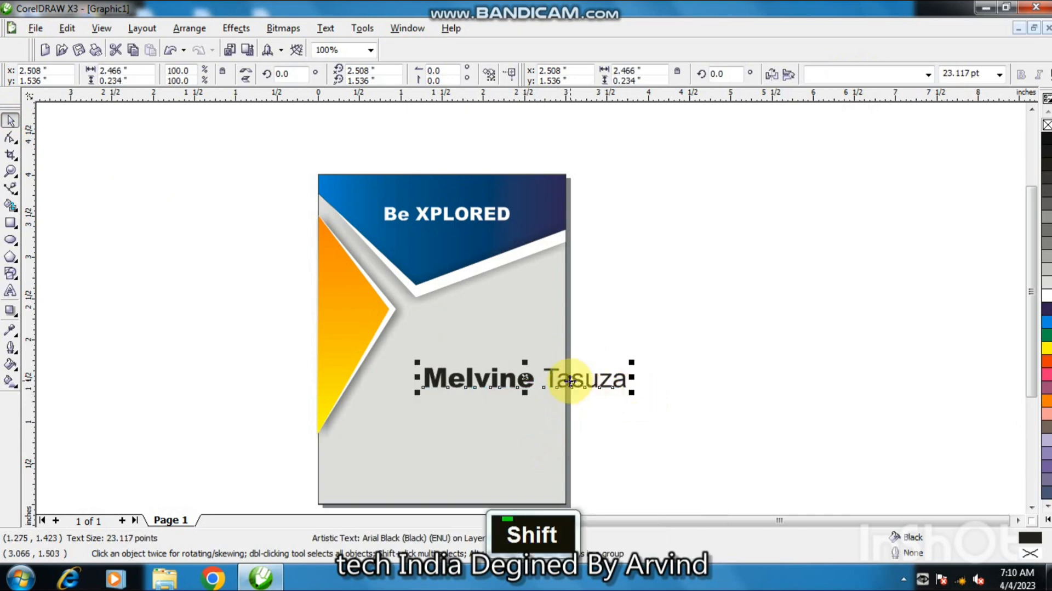
pyautogui.moveTo(569, 379); pyautogui.dragTo(468, 410)
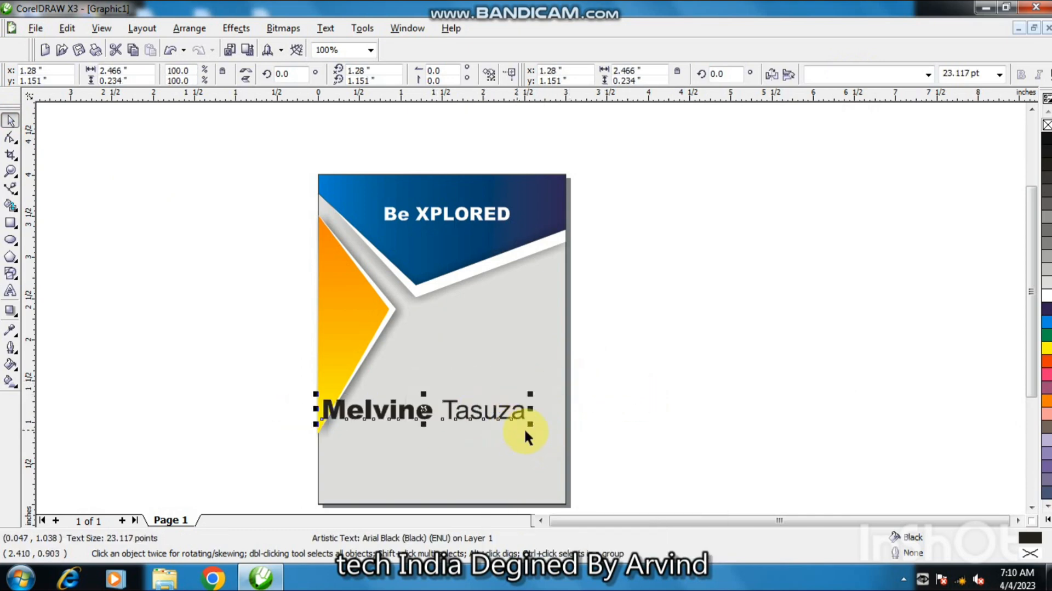
pyautogui.moveTo(529, 423); pyautogui.dragTo(490, 421)
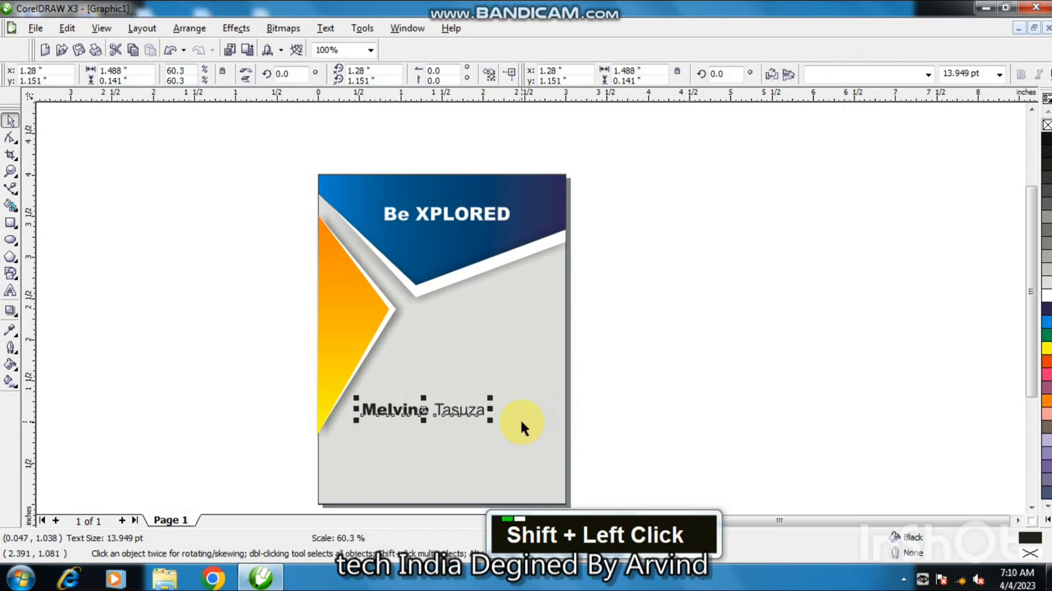
# Nudge the name text right, shrink it to about 13.7 pt and remove its outline.
pyautogui.press('F2')
pyautogui.click(435, 406)
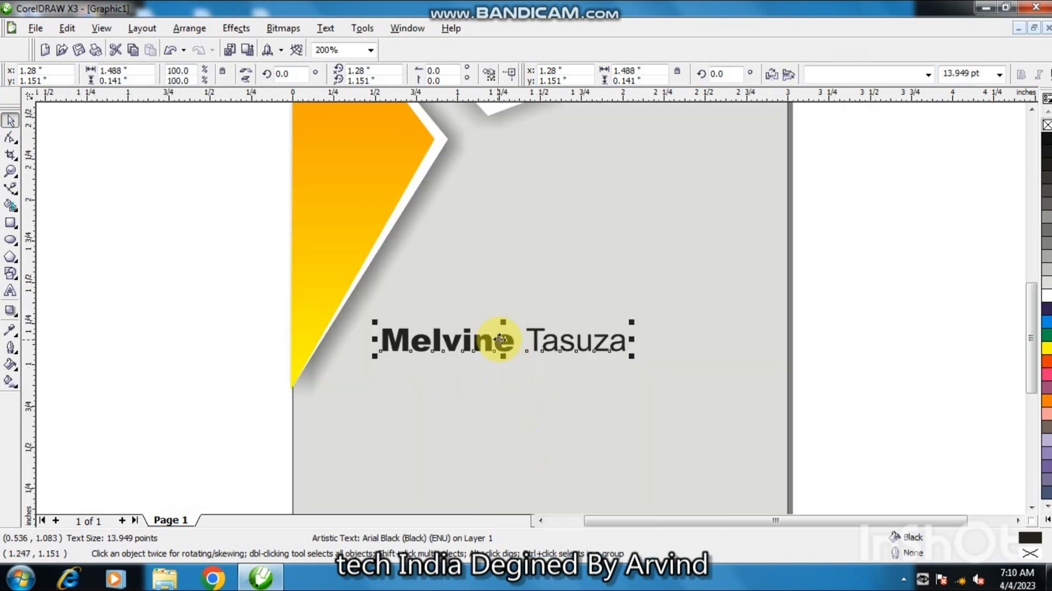
pyautogui.moveTo(534, 340); pyautogui.dragTo(549, 339)
pyautogui.press('shift')
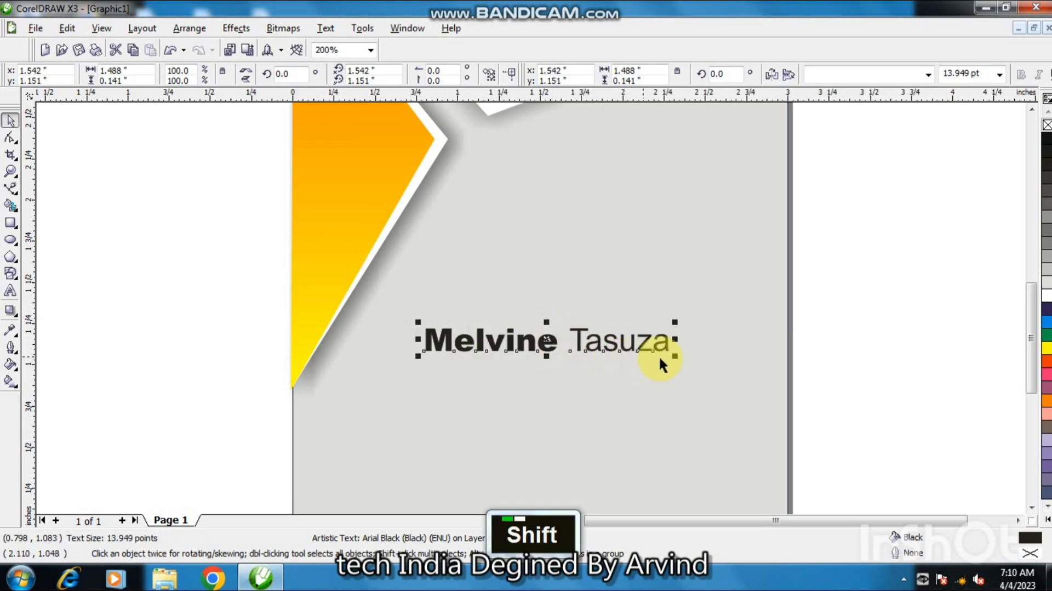
pyautogui.moveTo(677, 354); pyautogui.dragTo(674, 356)
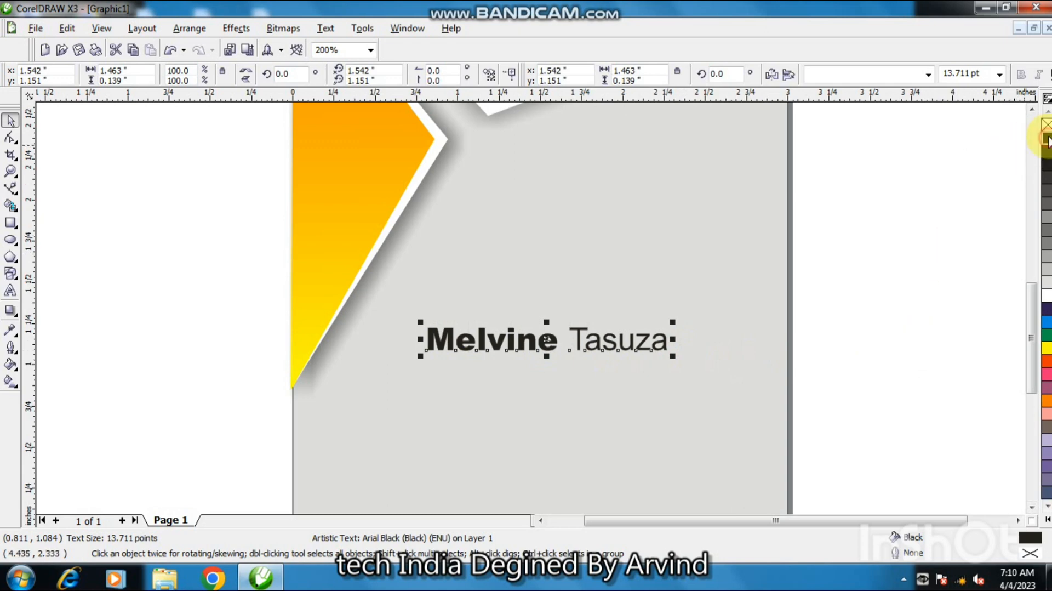
pyautogui.rightClick(1046, 127)
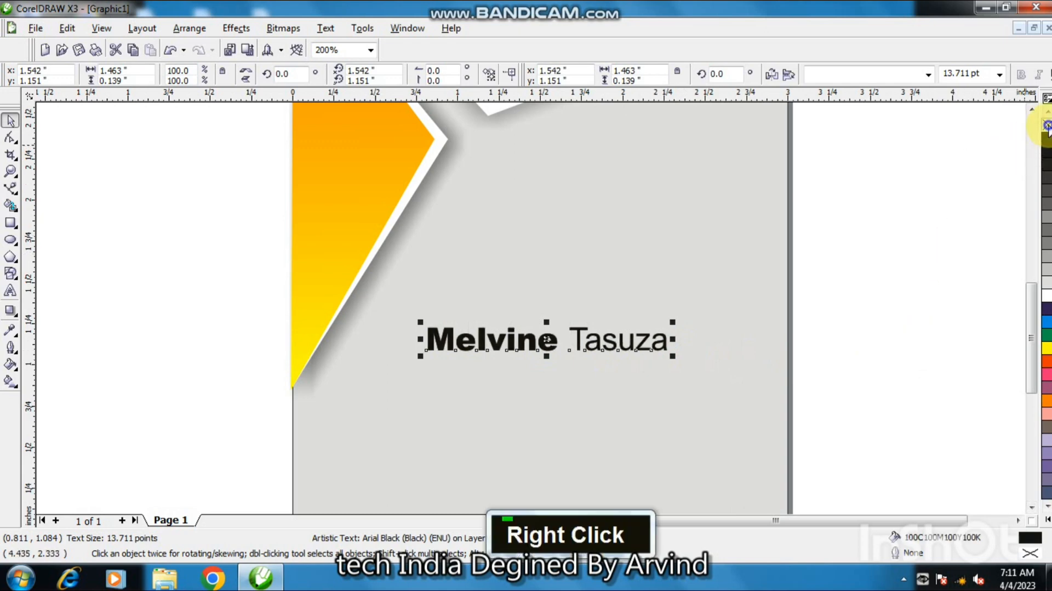
pyautogui.click(989, 200)
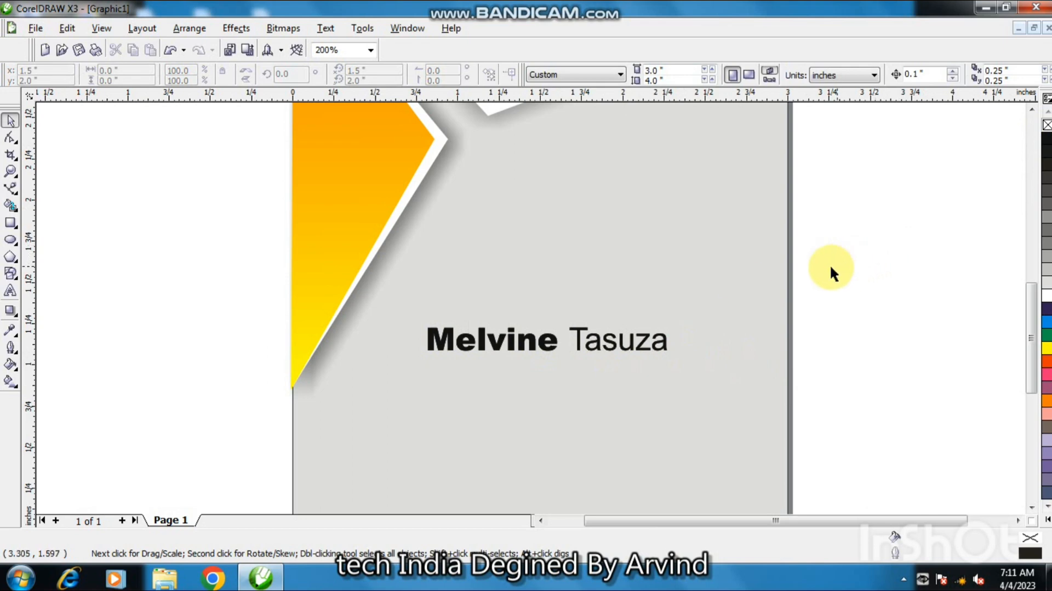
# Add the text "Graphic Designer" below the name.
pyautogui.click(10, 290)
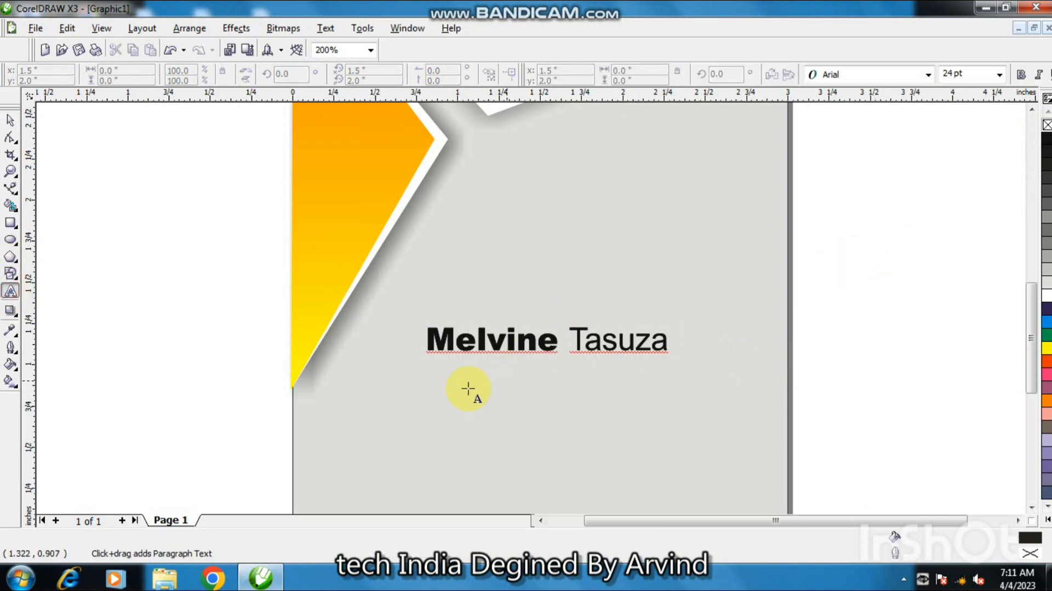
pyautogui.click(467, 384)
pyautogui.write('Gra')
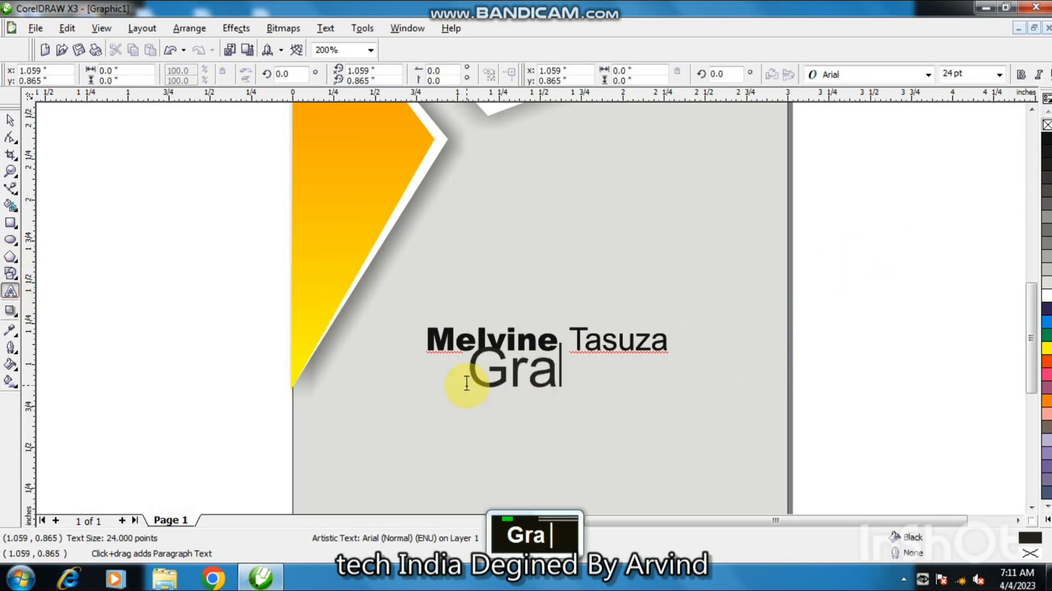
pyautogui.write('phic ')
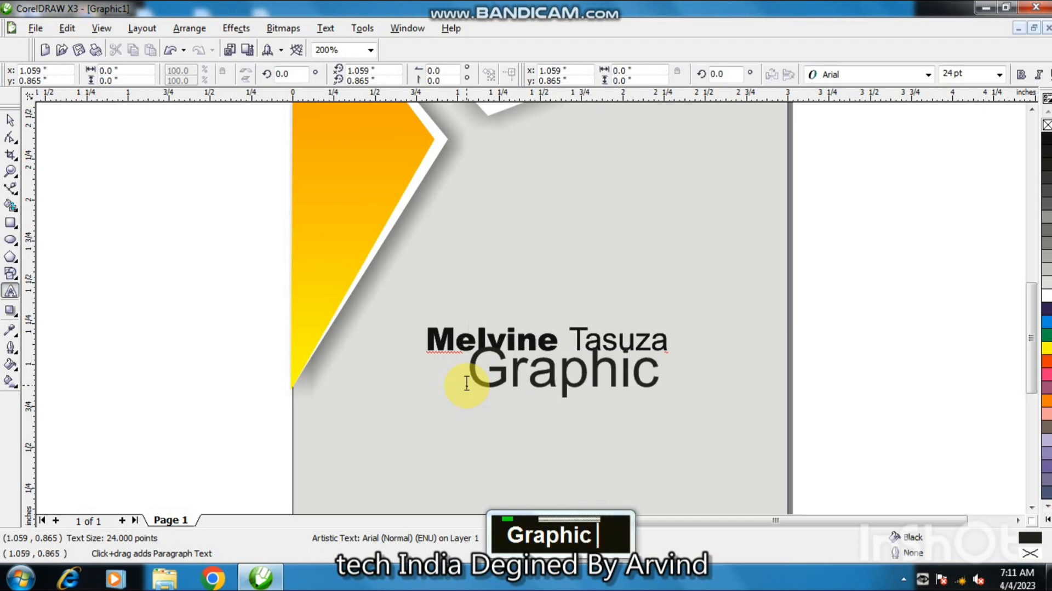
pyautogui.write('Des')
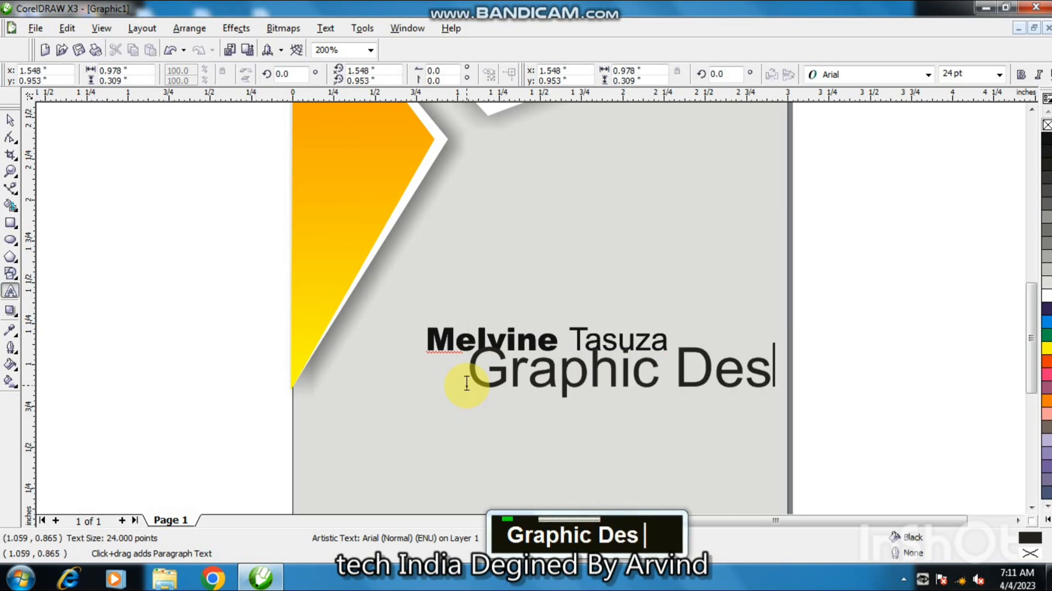
pyautogui.write('igner')
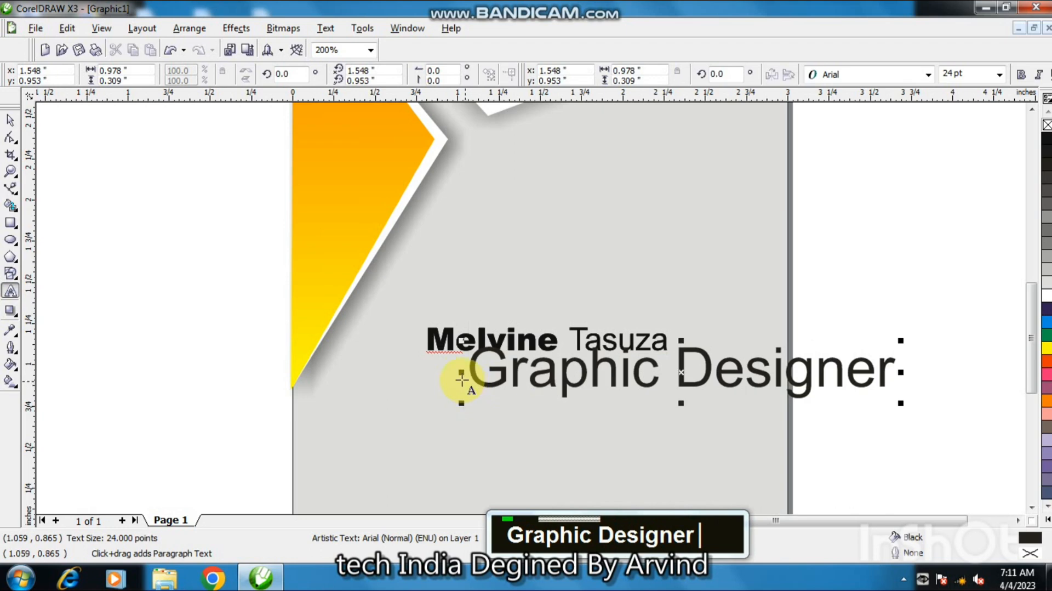
# Scale the "Graphic Designer" text down to about 7.5 pt beneath the name and remove its outline.
pyautogui.click(10, 122)
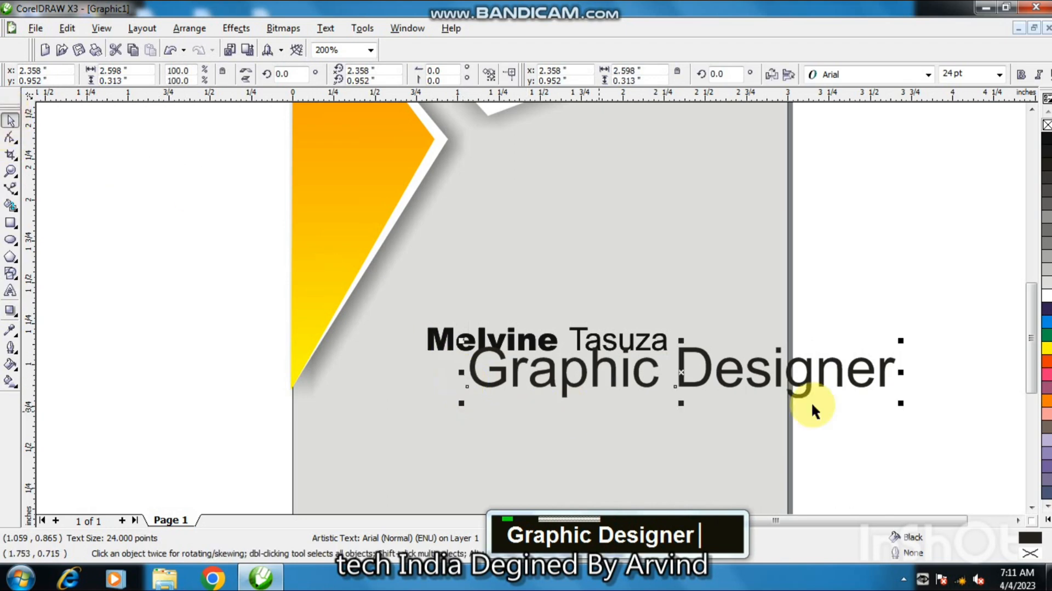
pyautogui.moveTo(900, 402); pyautogui.dragTo(577, 368)
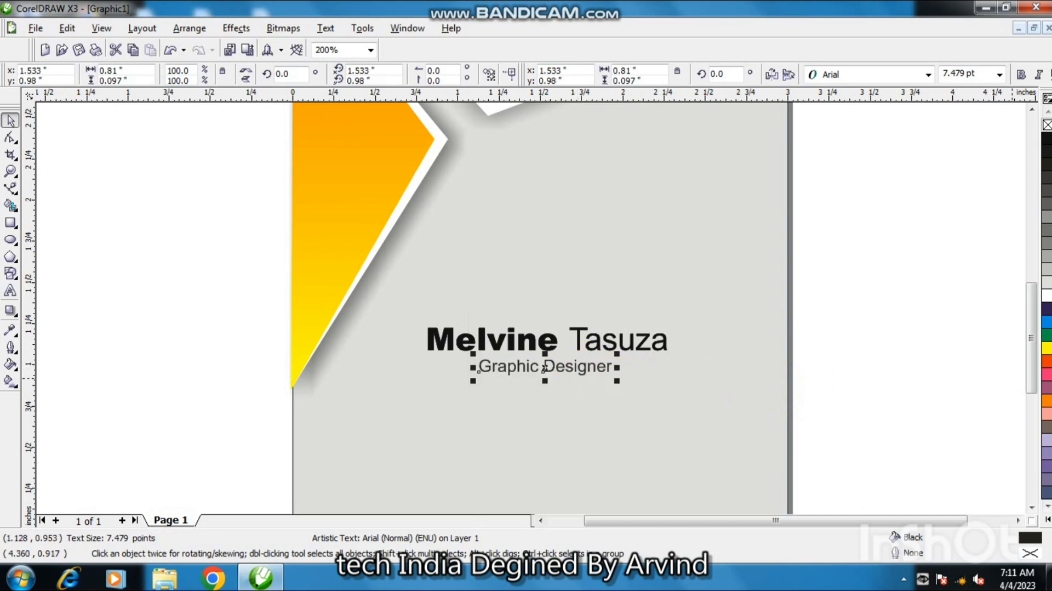
pyautogui.click(1046, 127)
pyautogui.rightClick(1045, 128)
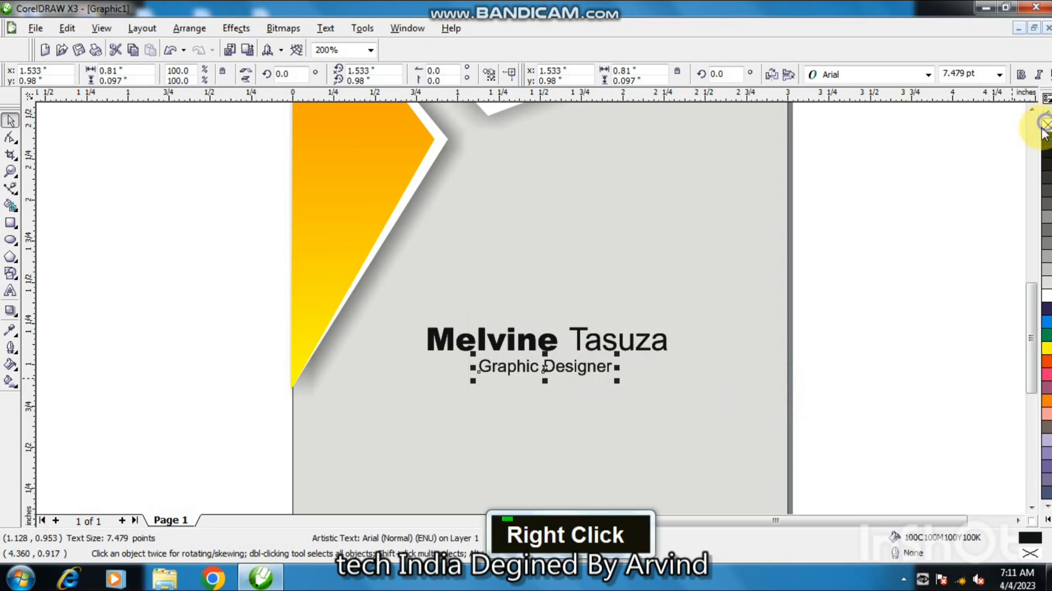
pyautogui.press('Escape')
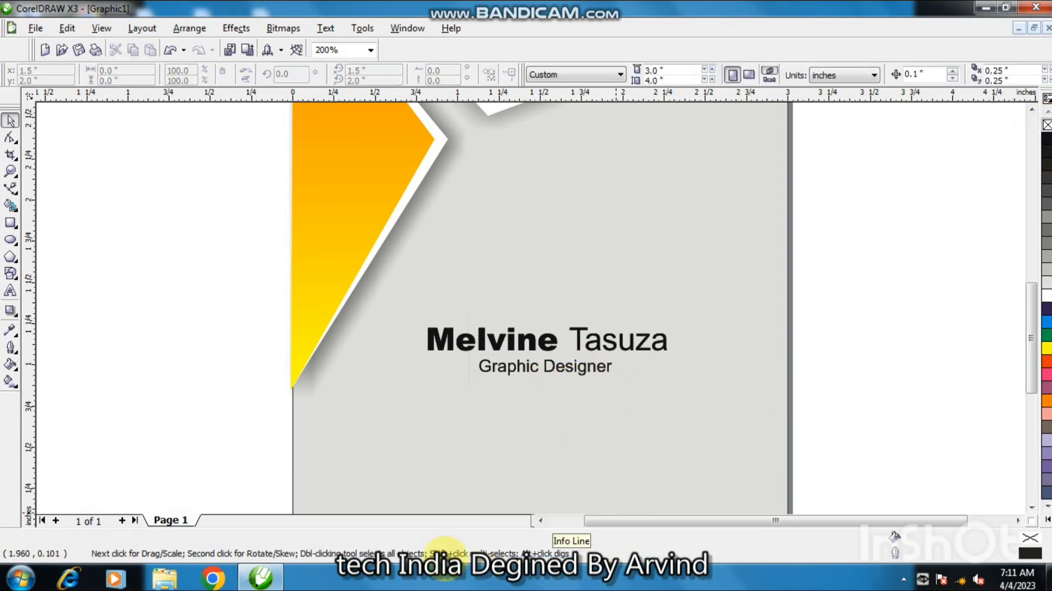
# Add the text "Phone" below the job title with the Text tool.
pyautogui.click(11, 291)
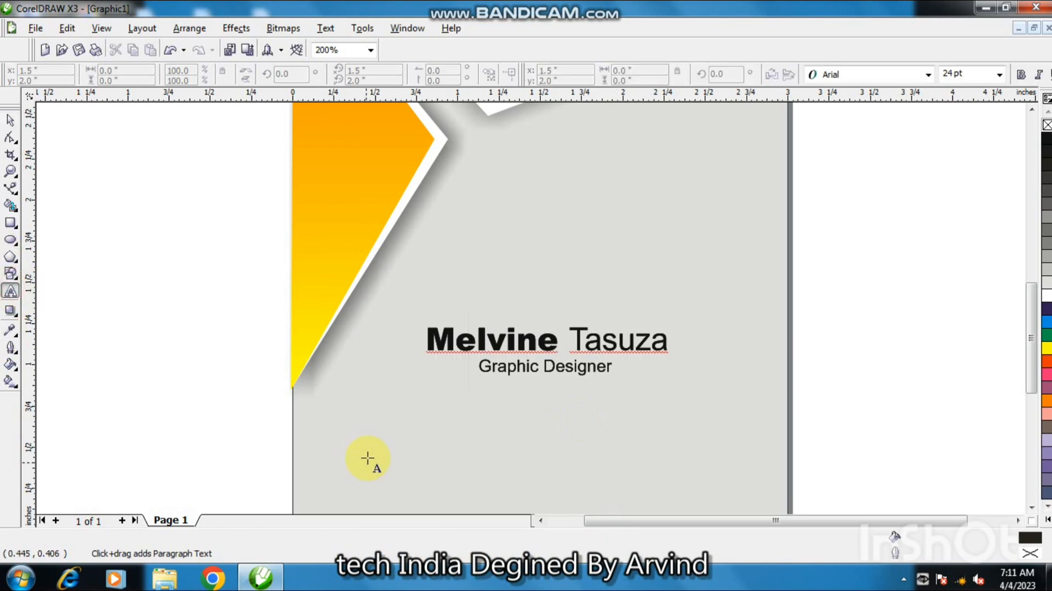
pyautogui.doubleClick(380, 441)
pyautogui.write('Phone')
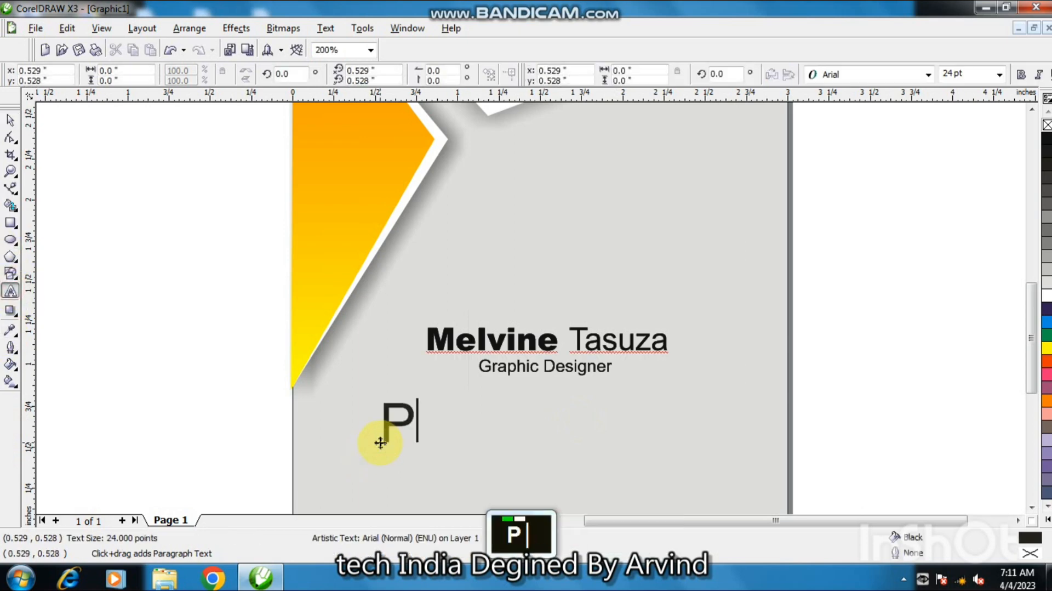
# Add a second text line "Team:" just below "Phone".
pyautogui.doubleClick(421, 474)
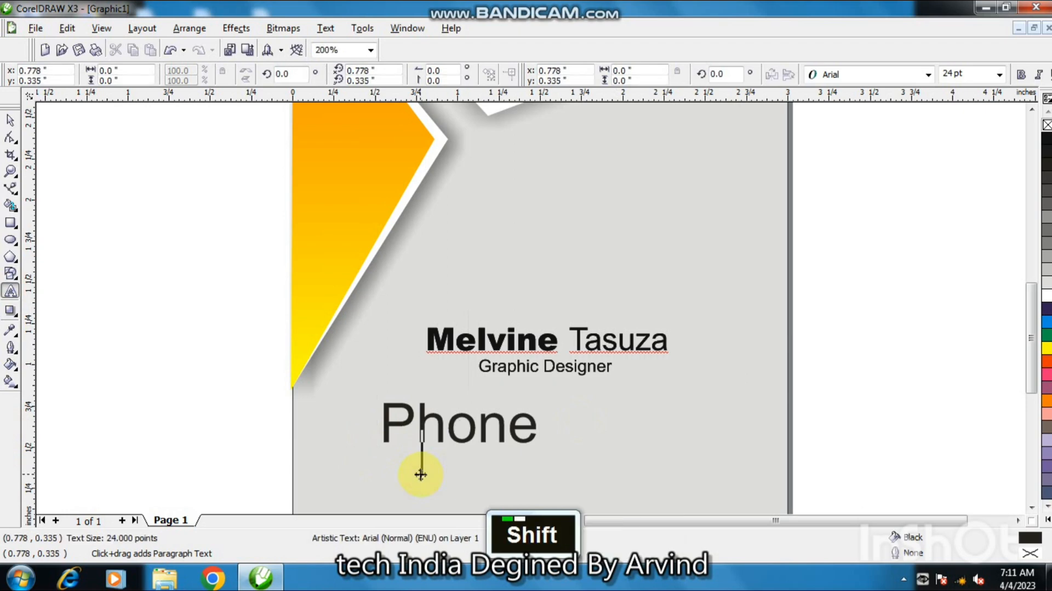
pyautogui.write('Team')
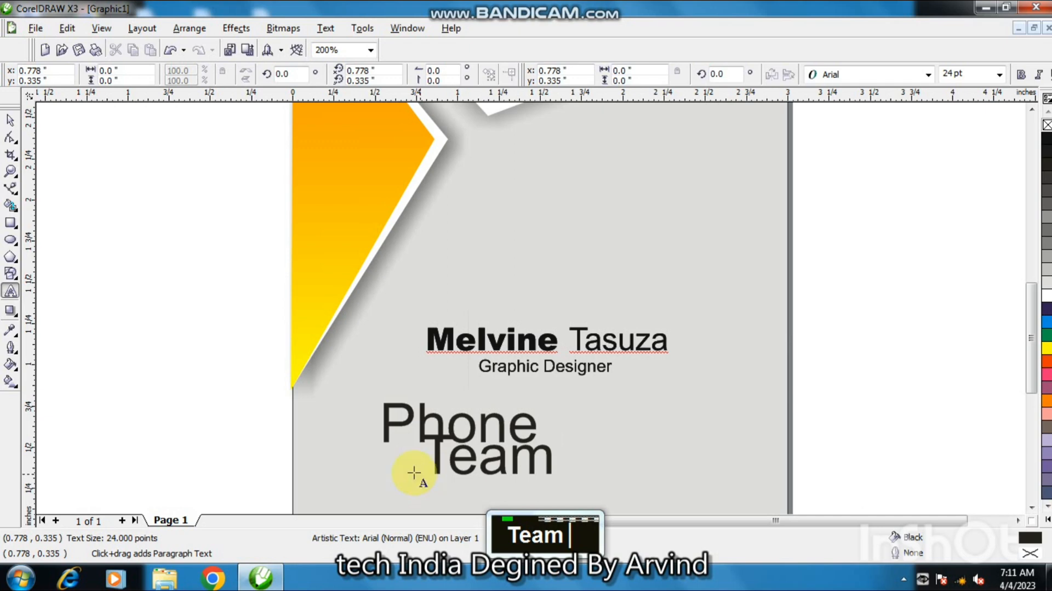
pyautogui.press('shift')
pyautogui.write(':')
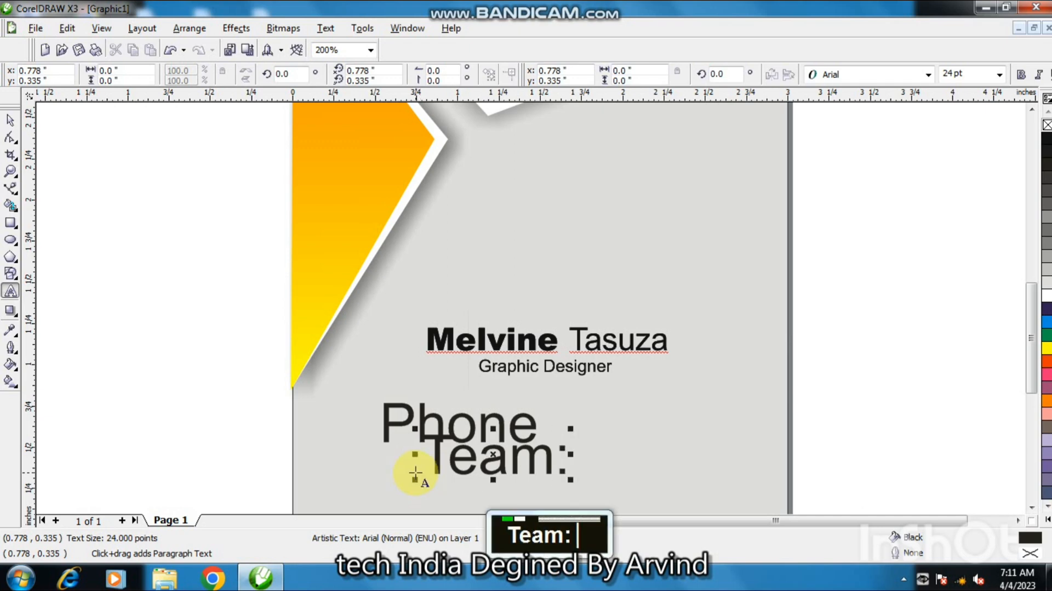
# Edit the "Phone" text to append a colon, making it "Phone:".
pyautogui.doubleClick(537, 425)
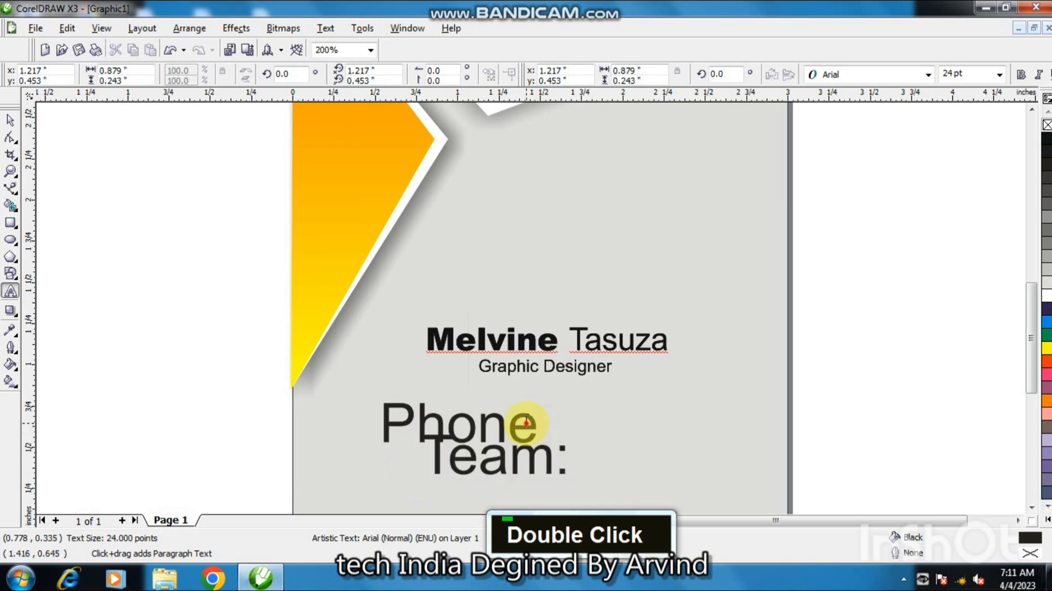
pyautogui.doubleClick(531, 425)
pyautogui.click(508, 422)
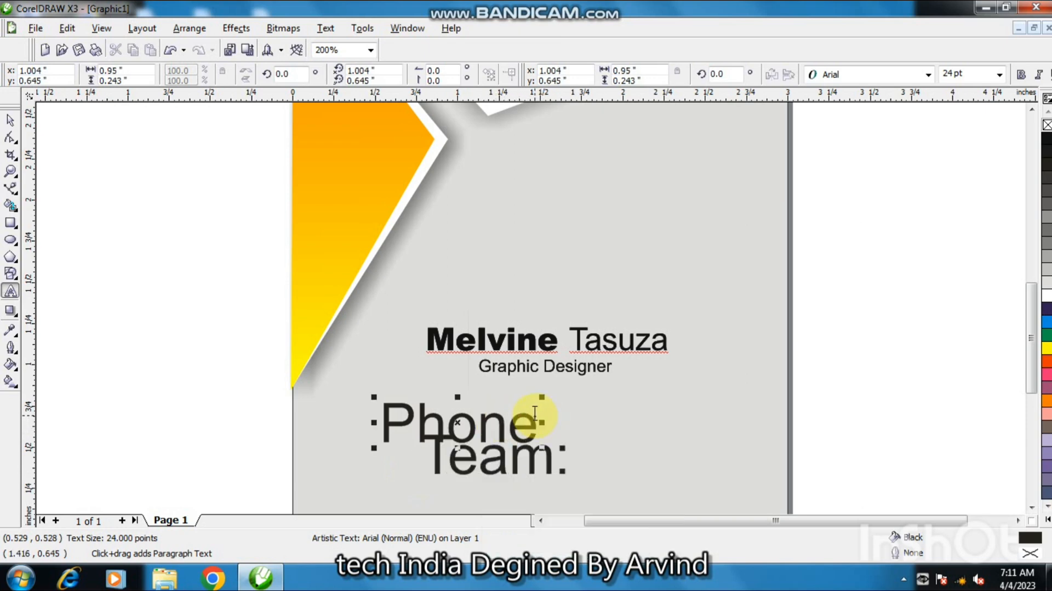
pyautogui.press('shift')
pyautogui.write(':')
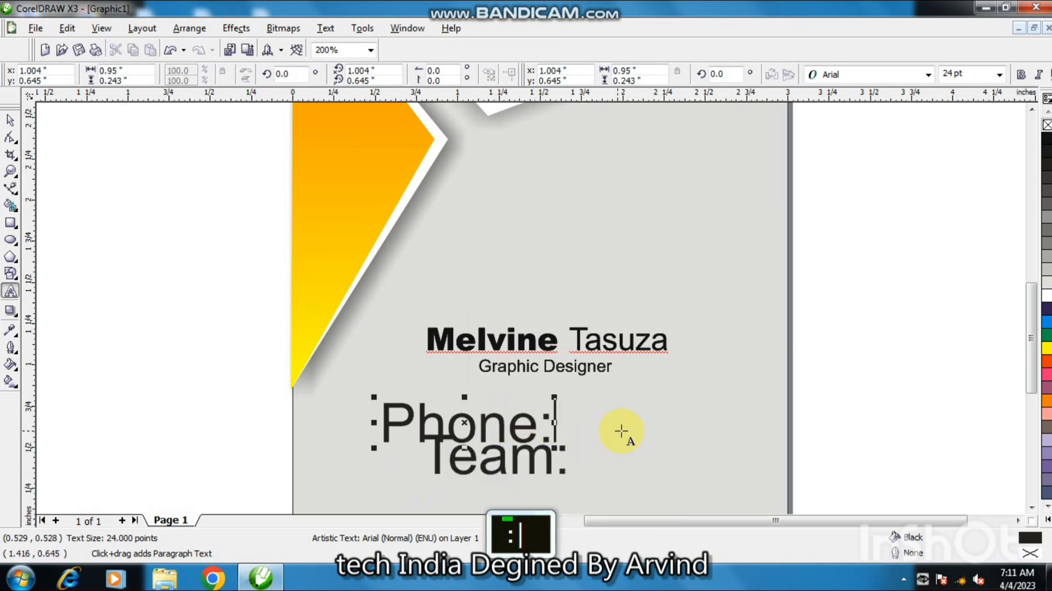
# Add the text "D.O.B:" to the right of the "Phone:" label.
pyautogui.doubleClick(622, 430)
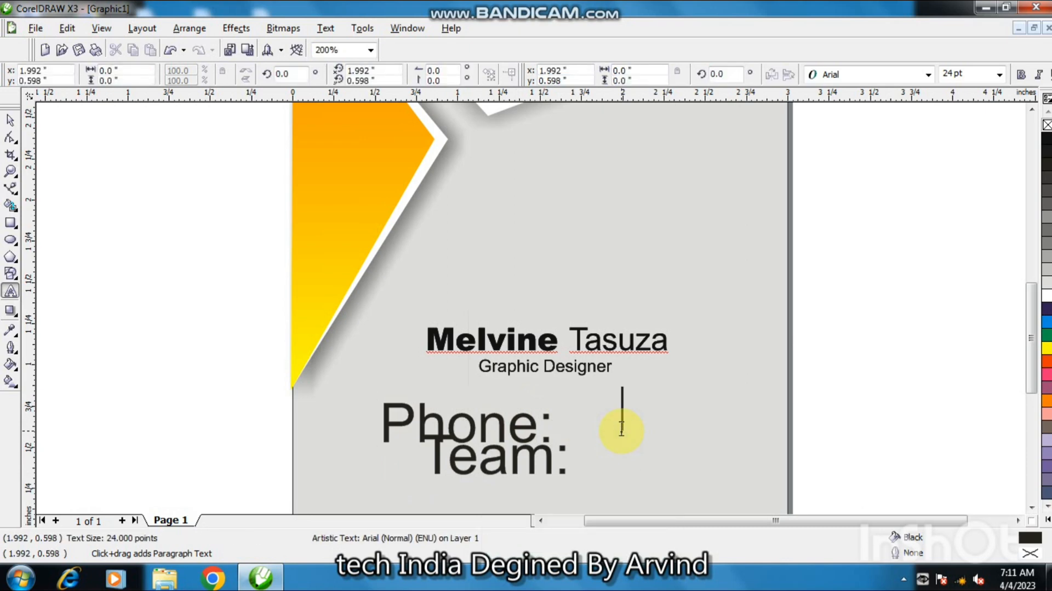
pyautogui.write('D.O')
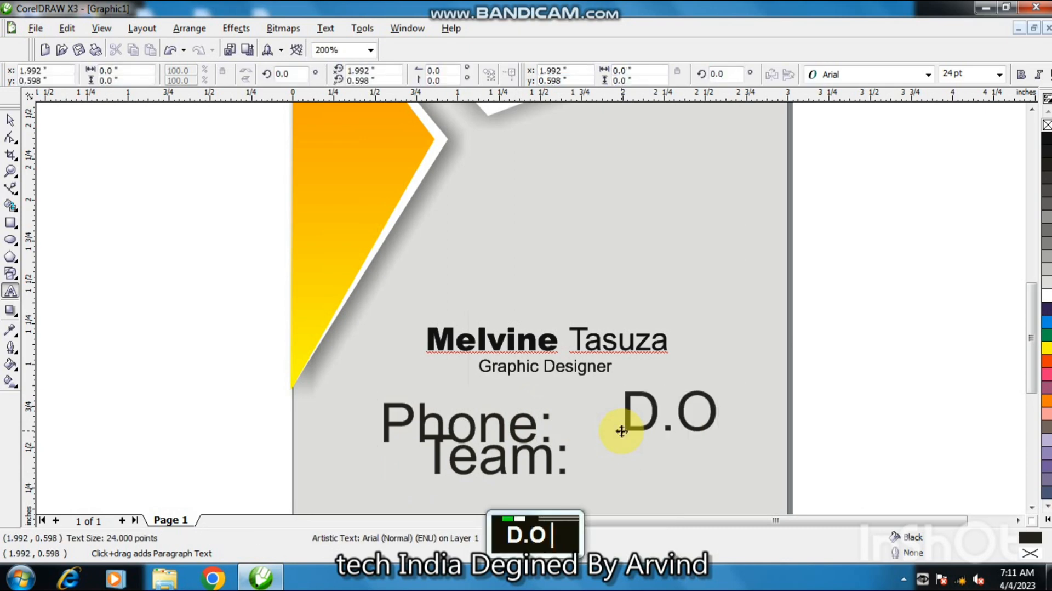
pyautogui.write('.B')
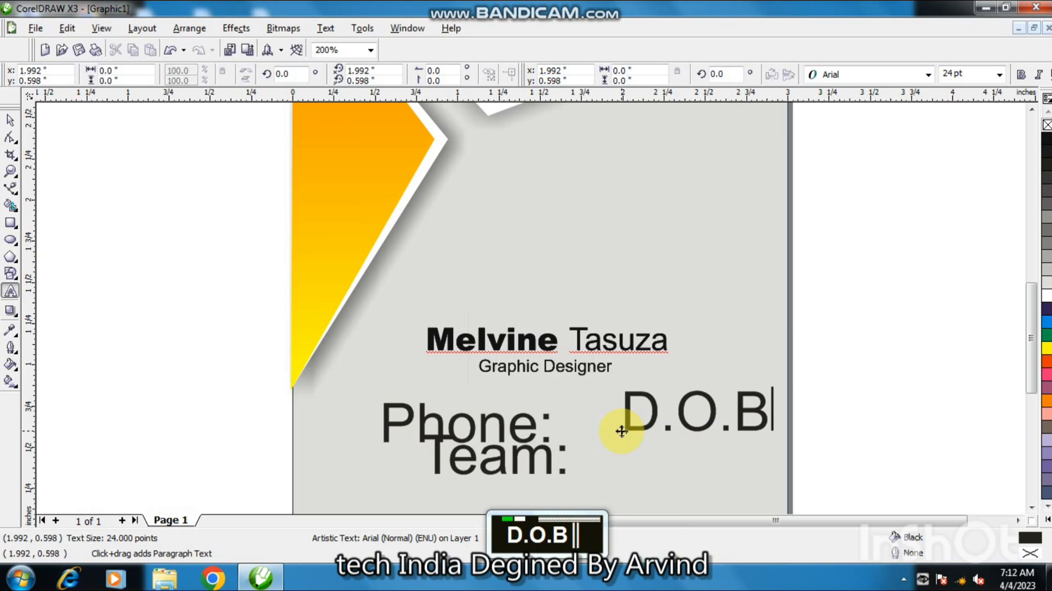
pyautogui.write(':')
# Add the text "ID NO:" above and to the right of "D.O.B:".
pyautogui.doubleClick(748, 273)
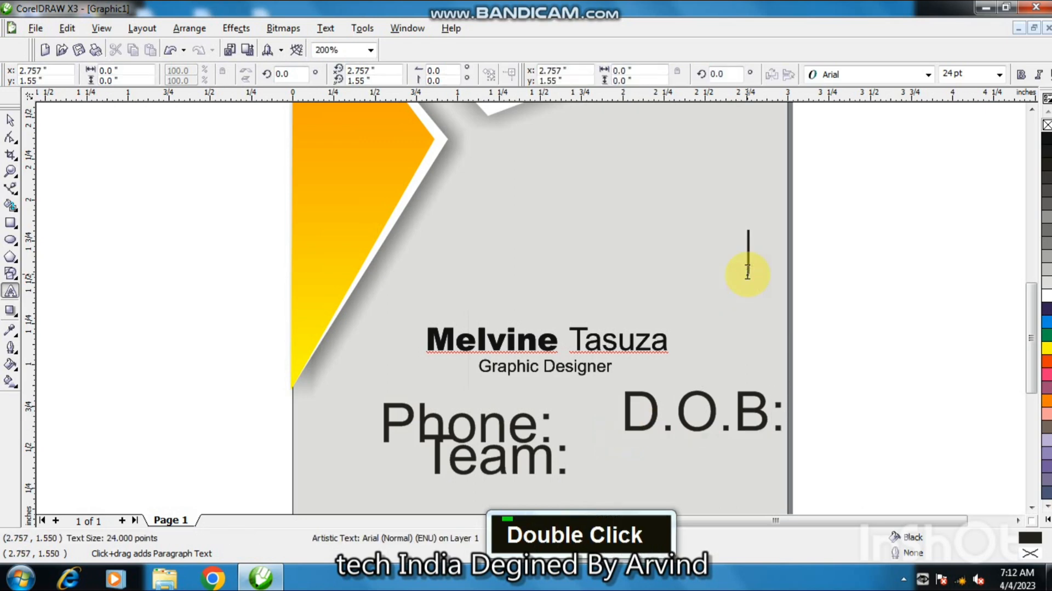
pyautogui.write('I')
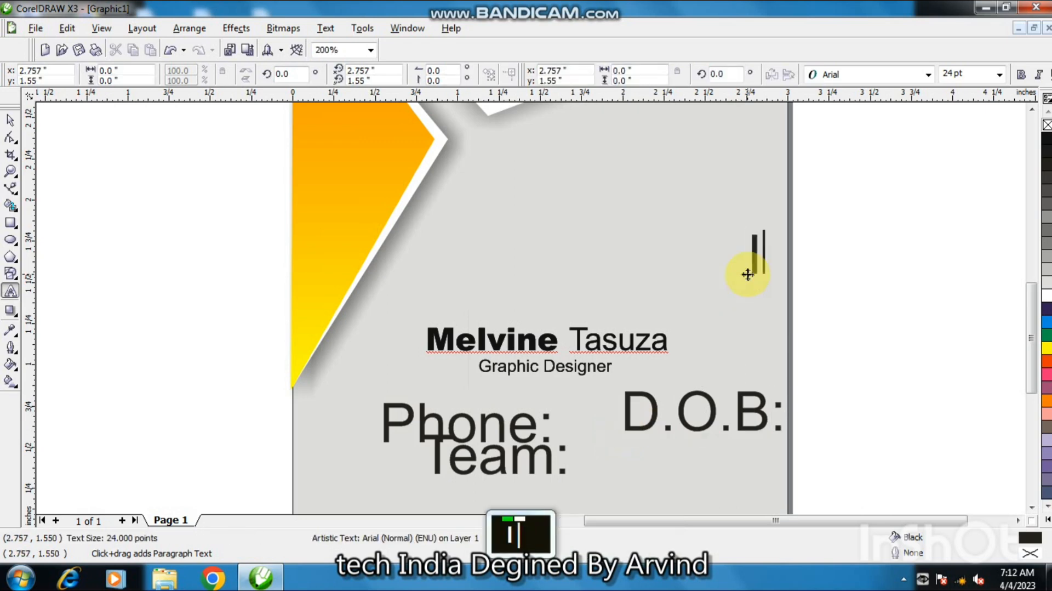
pyautogui.write('D')
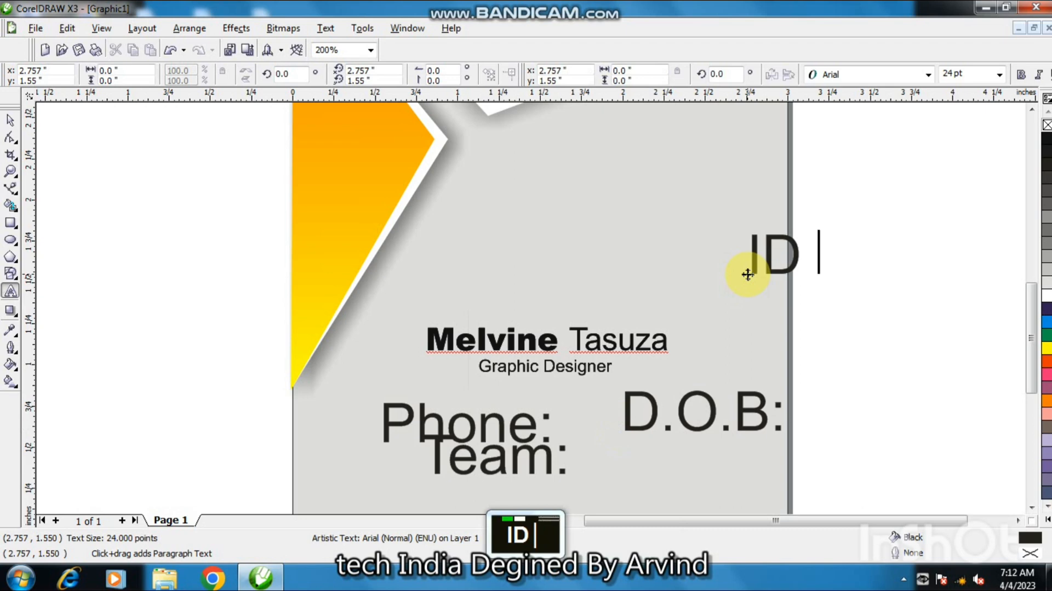
pyautogui.hotkey('shift', 'space')
pyautogui.write('NO')
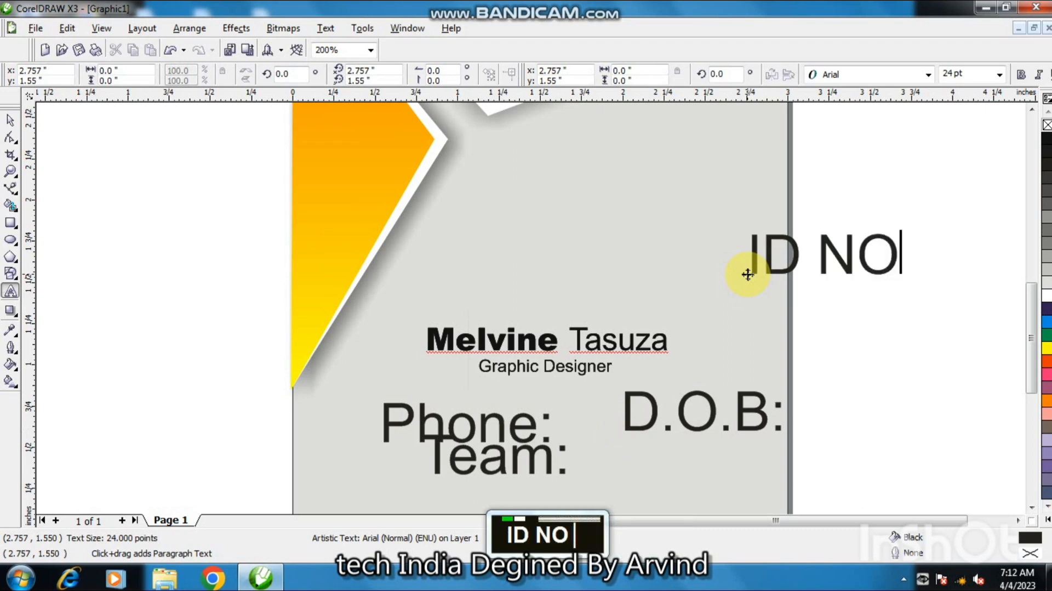
pyautogui.write(':')
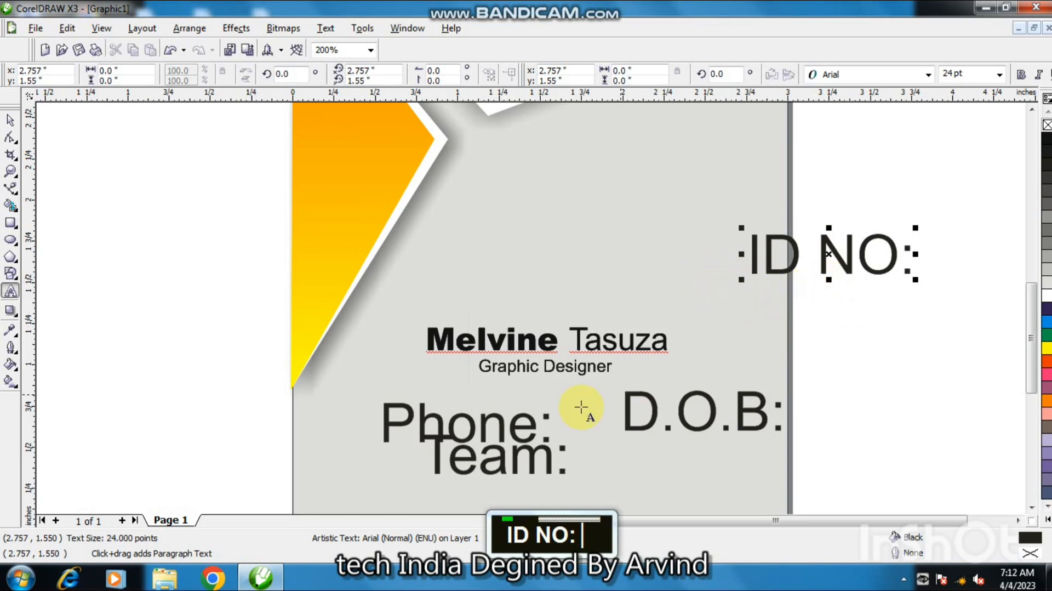
# Select the four new labels together and scale them down to about 5.4 pt.
pyautogui.click(10, 119)
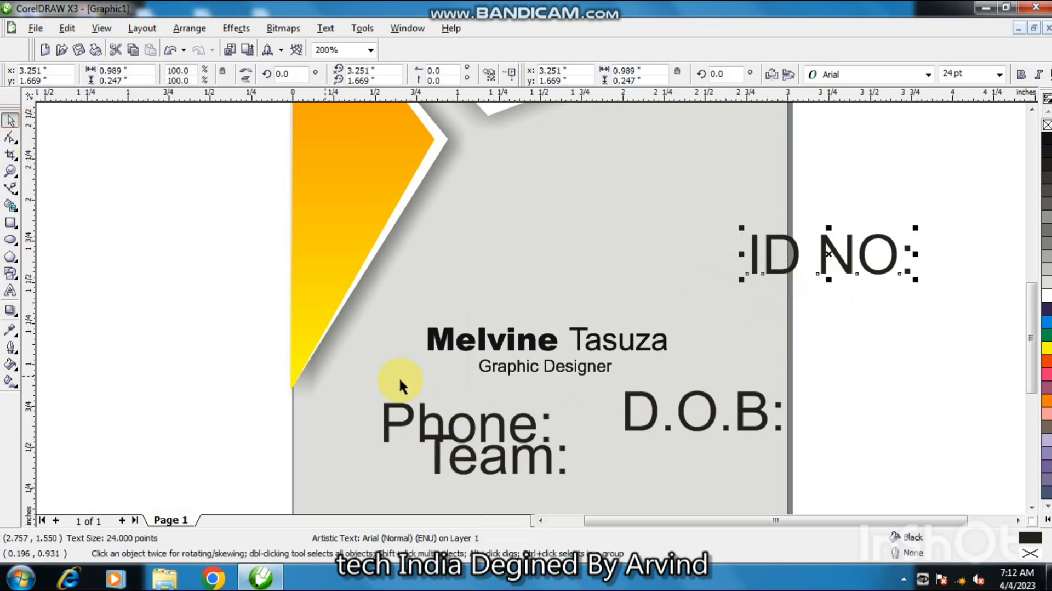
pyautogui.click(426, 413)
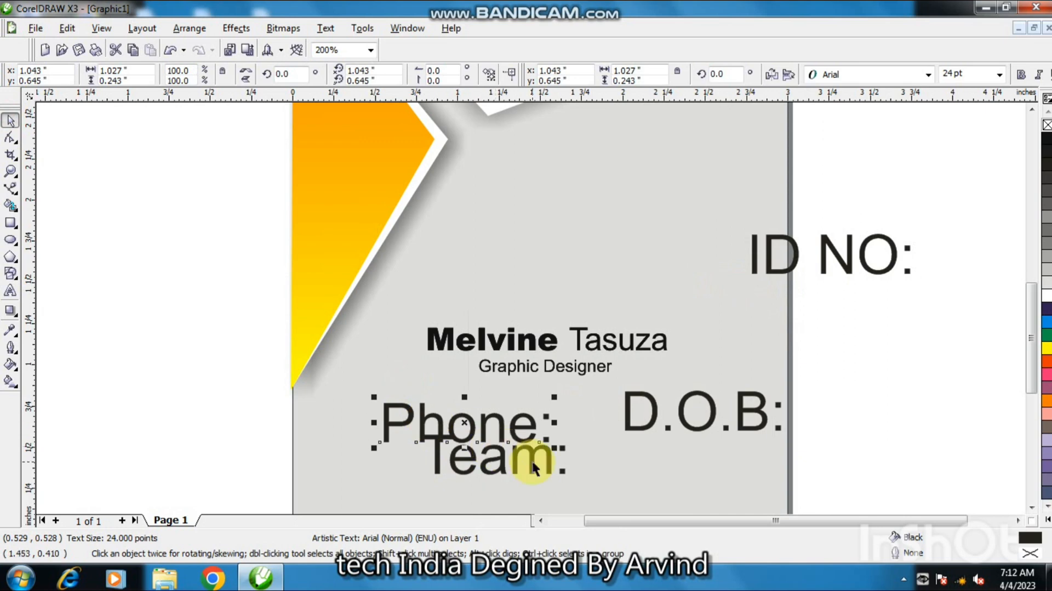
pyautogui.press('shift')
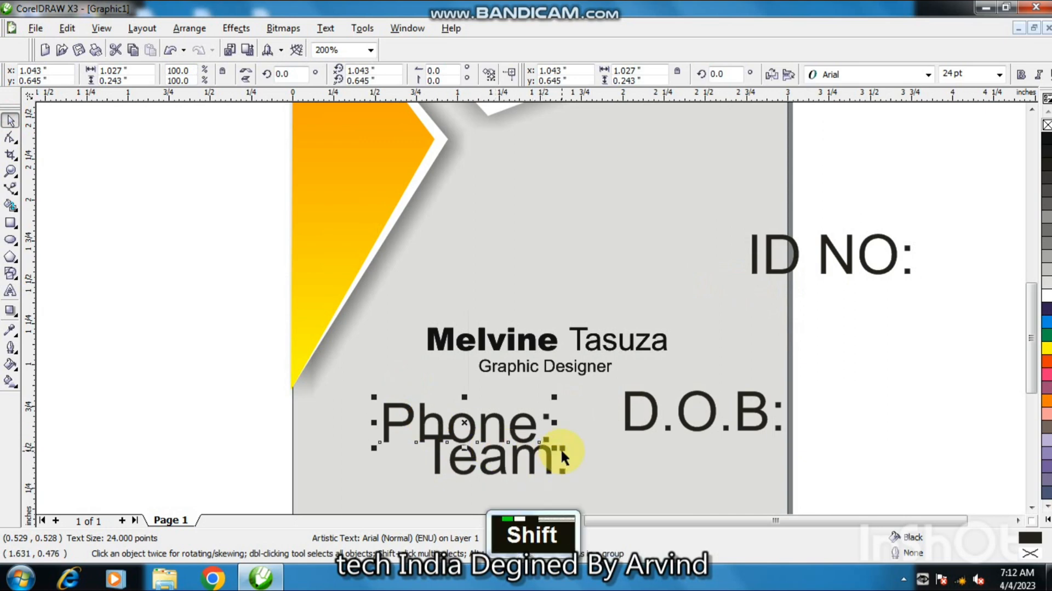
pyautogui.keyDown('shift'); pyautogui.click(532, 460); pyautogui.keyUp('shift')
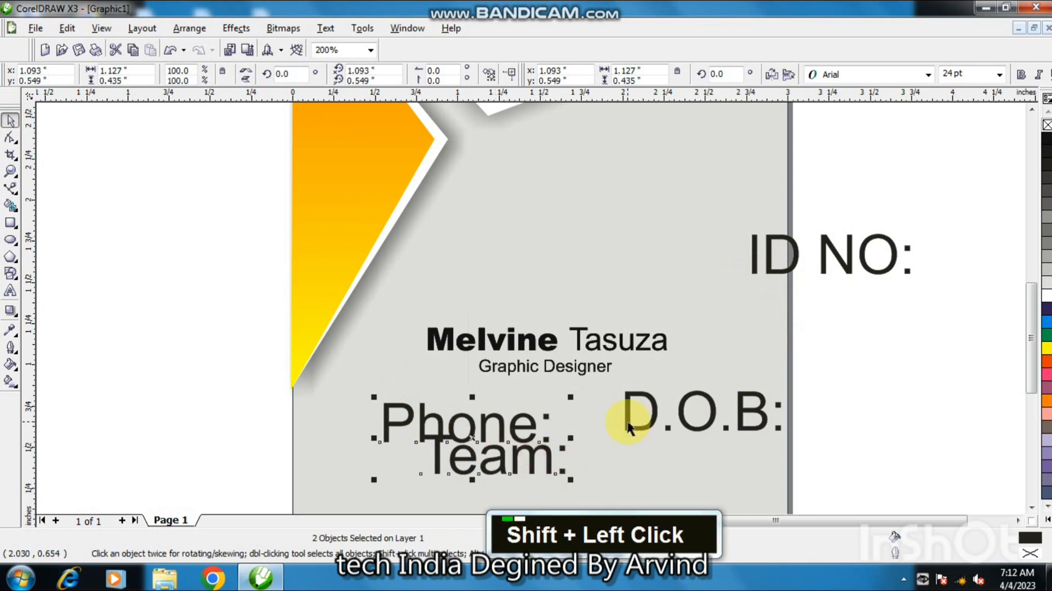
pyautogui.keyDown('shift'); pyautogui.click(630, 417); pyautogui.keyUp('shift')
pyautogui.keyDown('shift'); pyautogui.click(766, 266); pyautogui.keyUp('shift')
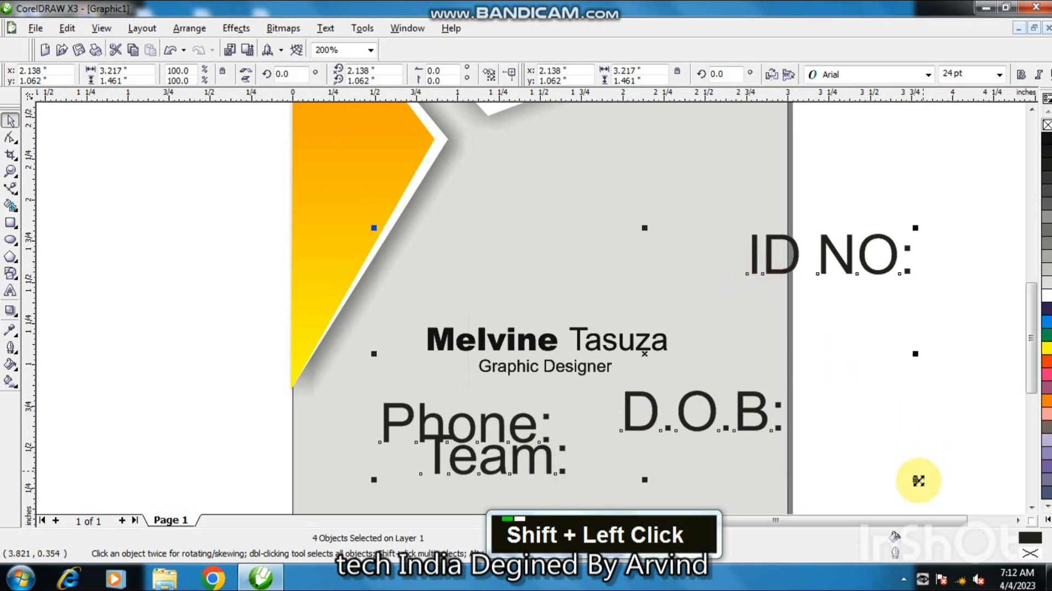
pyautogui.moveTo(913, 481); pyautogui.dragTo(779, 390)
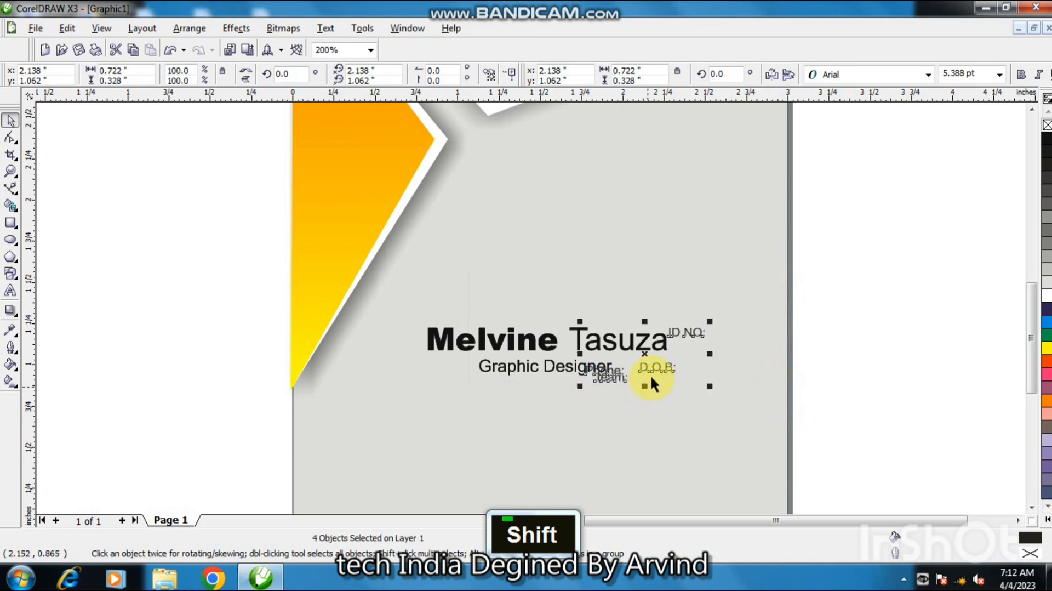
# Move the scaled labels group beneath the job title and deselect everything.
pyautogui.moveTo(651, 371); pyautogui.dragTo(497, 434)
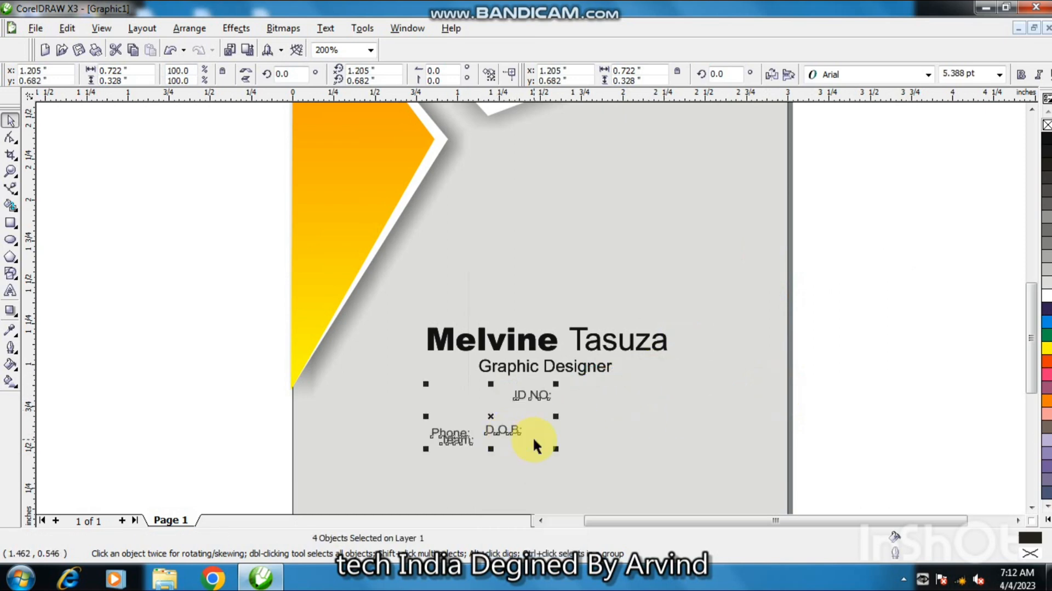
pyautogui.moveTo(555, 448)
pyautogui.mouseDown()
pyautogui.moveTo(567, 465)
pyautogui.moveTo(570, 455)
pyautogui.mouseUp()
pyautogui.keyDown('shift'); pyautogui.click(575, 437); pyautogui.keyUp('shift')
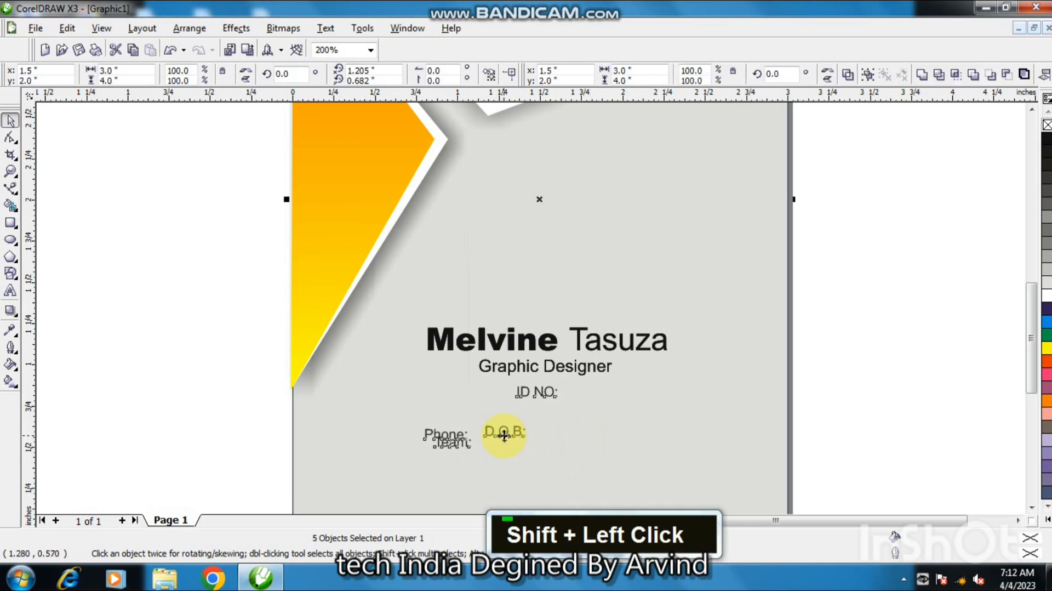
pyautogui.press('F2')
pyautogui.click(492, 413)
pyautogui.press('F3')
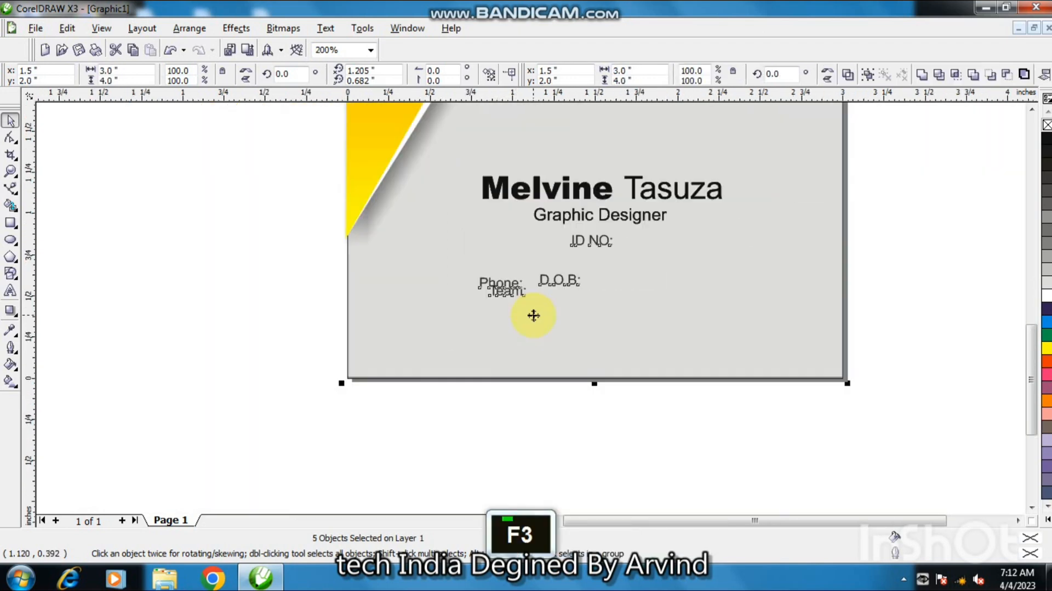
pyautogui.press('Escape')
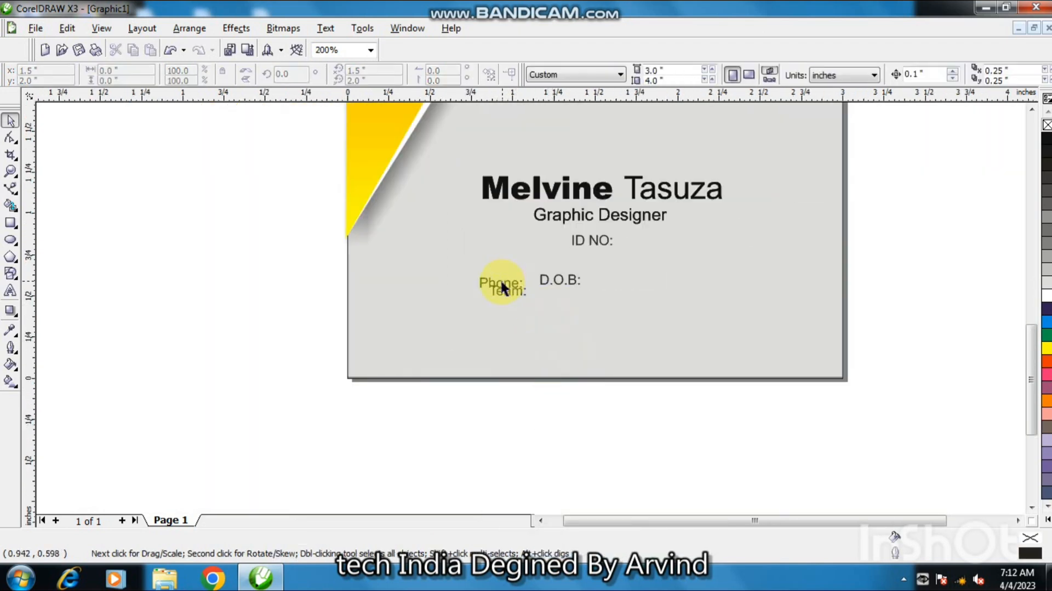
# Change the "Phone:" label to Arial Black and move it up just below the name's left edge.
pyautogui.click(502, 287)
pyautogui.click(873, 74)
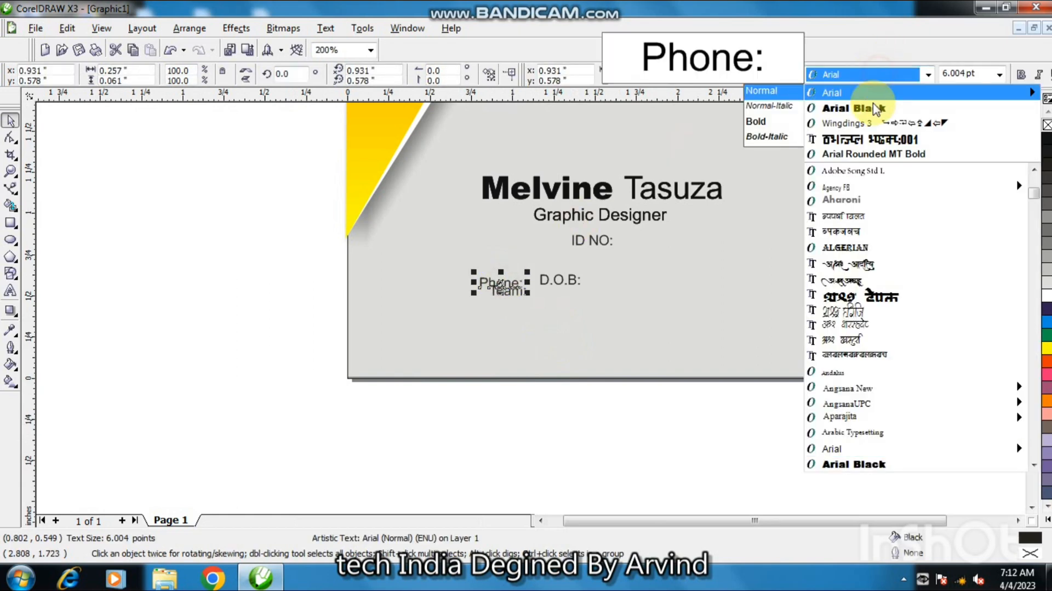
pyautogui.click(876, 109)
pyautogui.moveTo(509, 282); pyautogui.dragTo(505, 237)
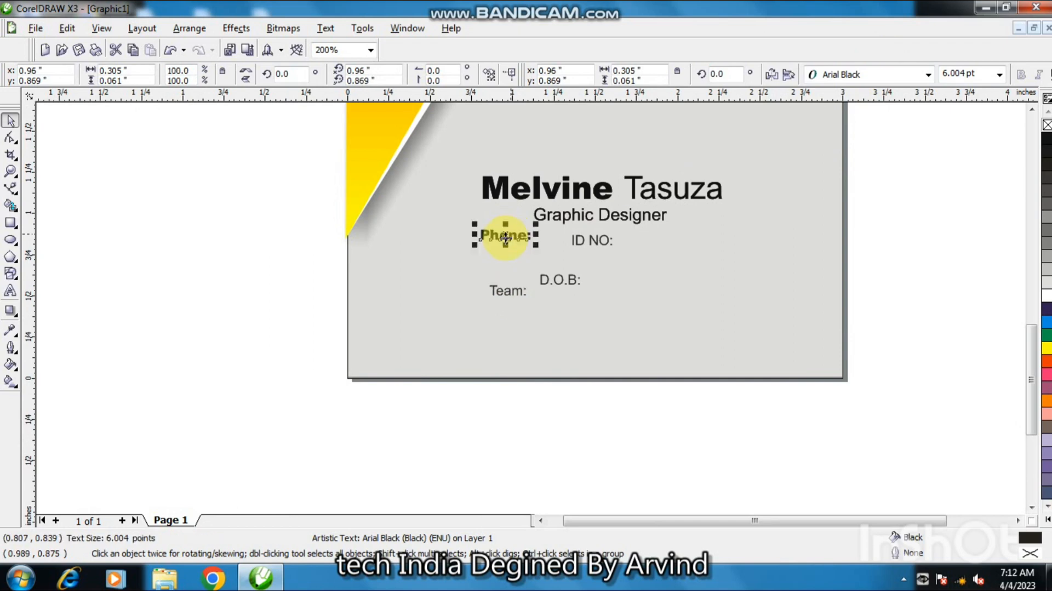
# Add a vertical guideline at the labels' left edge, set "Team:" to Arial Black and place it under "Phone:".
pyautogui.moveTo(37, 311); pyautogui.dragTo(480, 313)
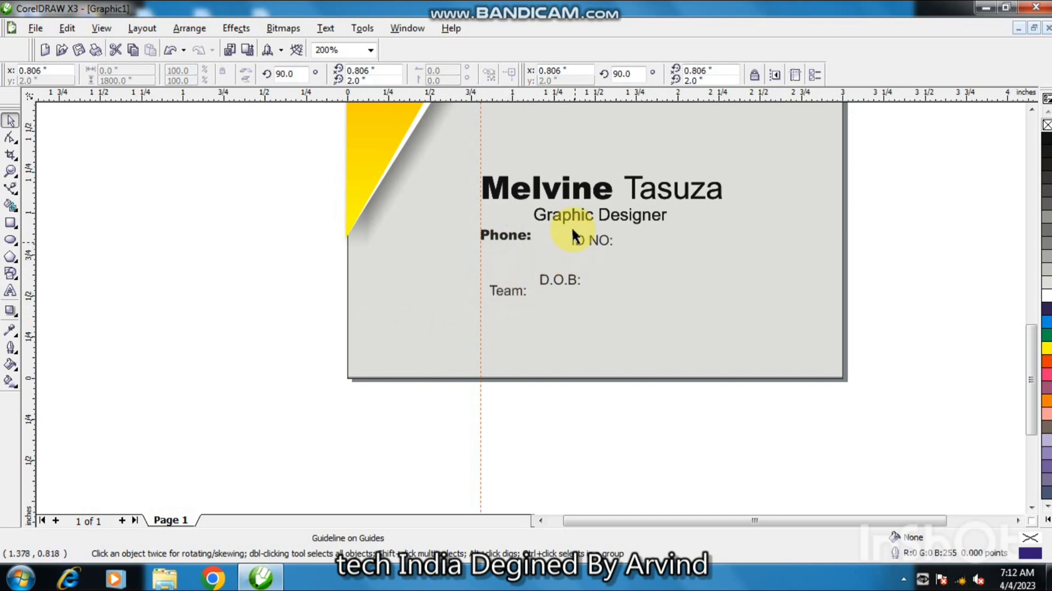
pyautogui.click(508, 288)
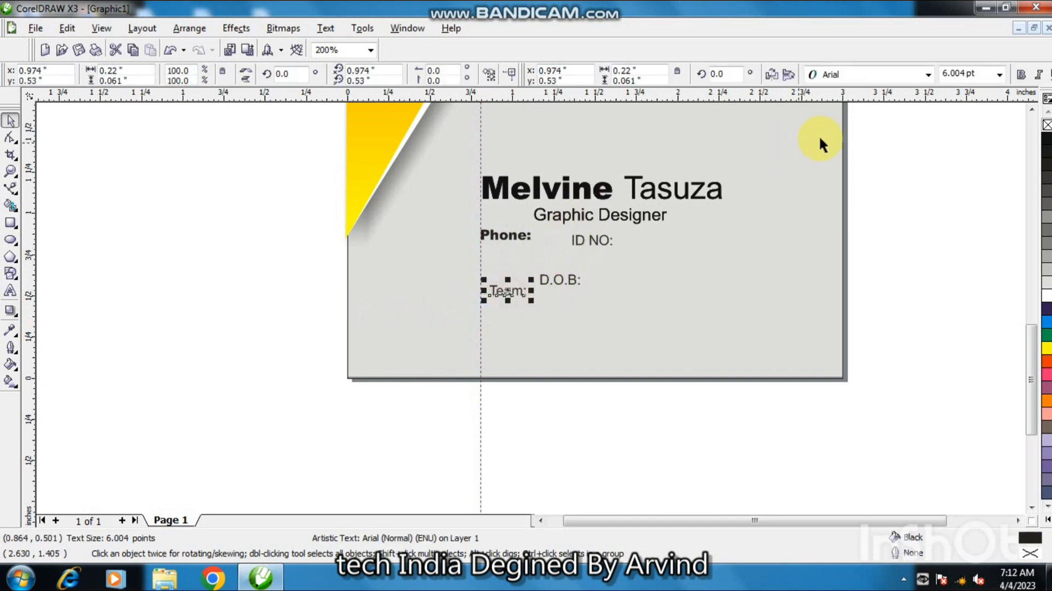
pyautogui.click(857, 76)
pyautogui.click(846, 108)
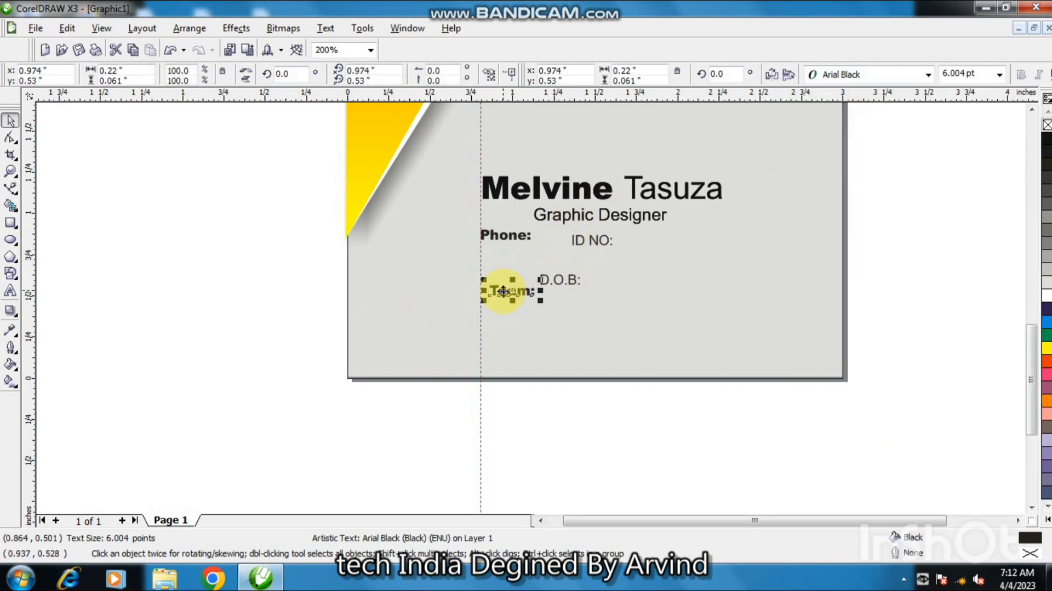
pyautogui.moveTo(500, 296); pyautogui.dragTo(492, 256)
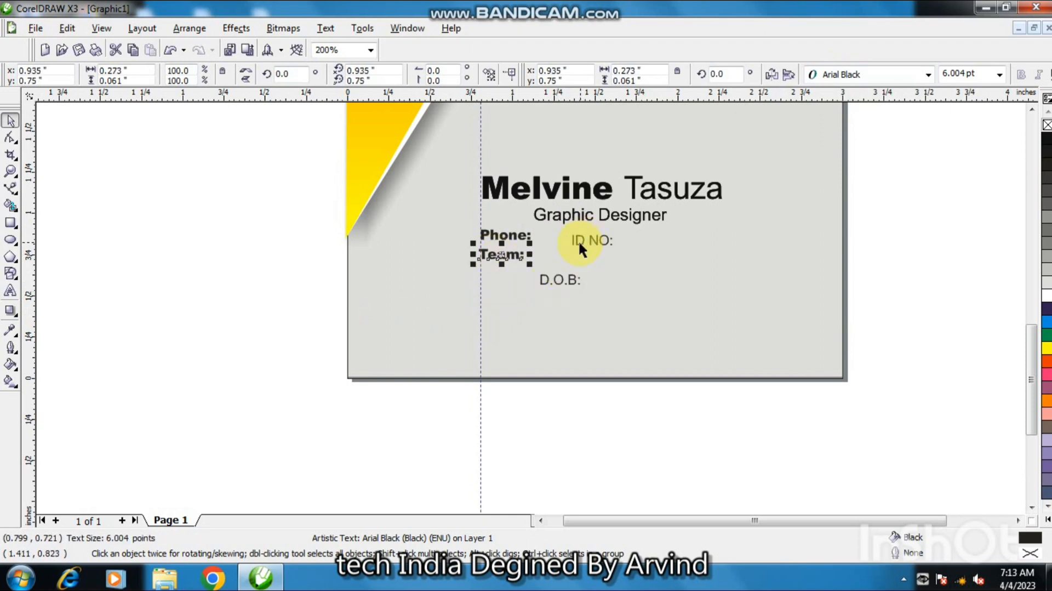
# Change "D.O.B:" to Arial Black and line it up under "Team:" along the guideline.
pyautogui.click(568, 274)
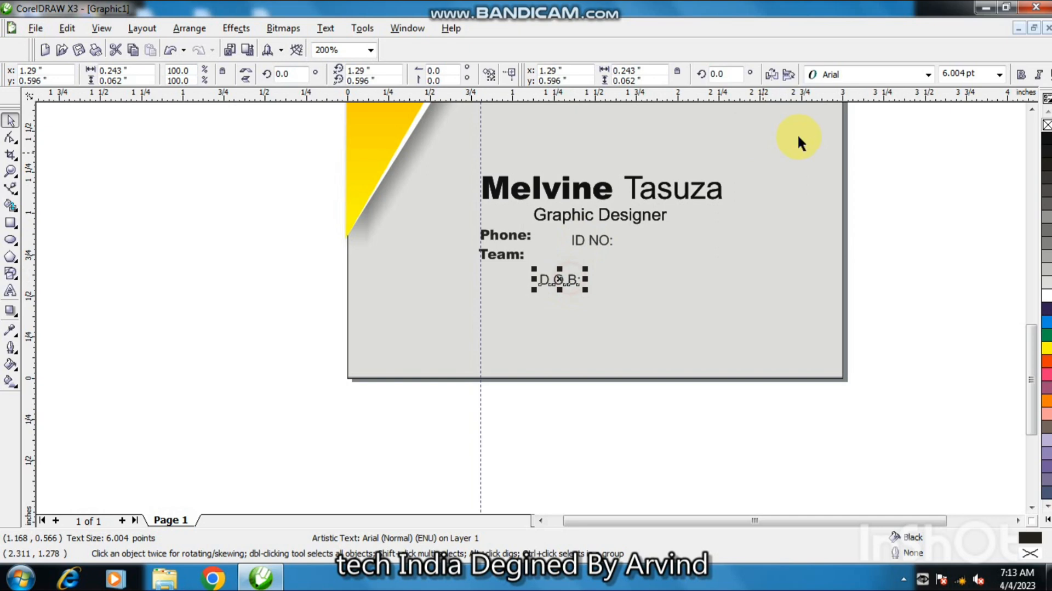
pyautogui.click(866, 75)
pyautogui.click(865, 110)
pyautogui.moveTo(561, 284); pyautogui.dragTo(500, 277)
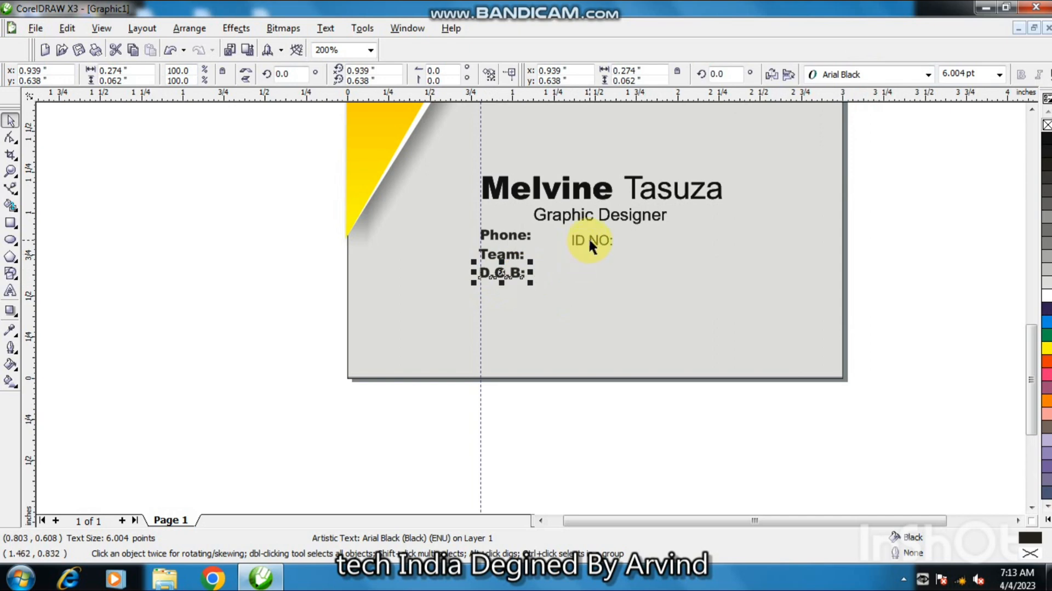
# Change "ID NO:" to Arial Black and line it up under "D.O.B:" along the guideline.
pyautogui.click(588, 238)
pyautogui.click(928, 75)
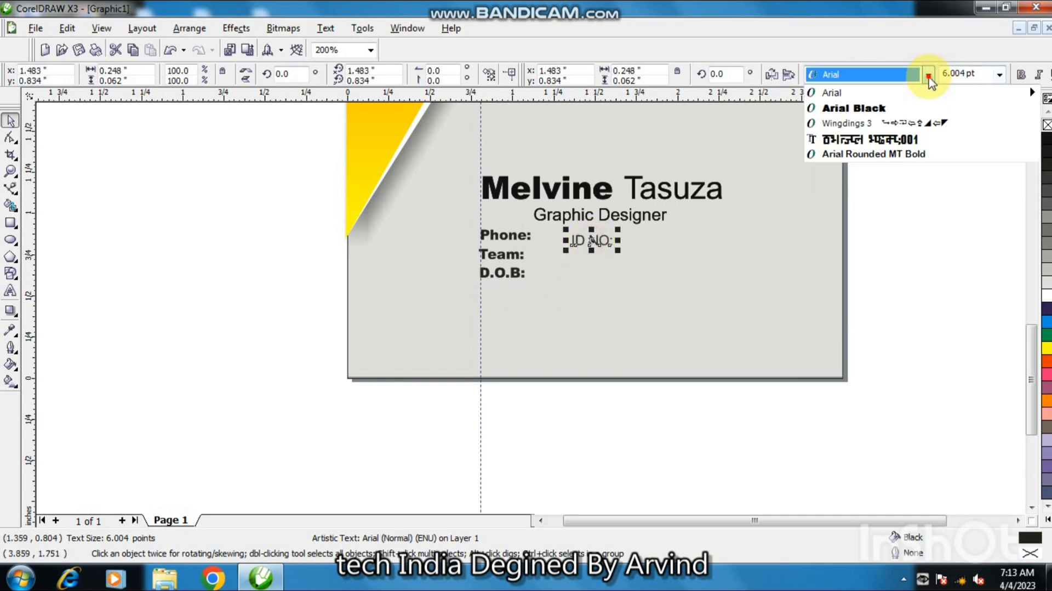
pyautogui.click(890, 110)
pyautogui.moveTo(599, 240); pyautogui.dragTo(505, 293)
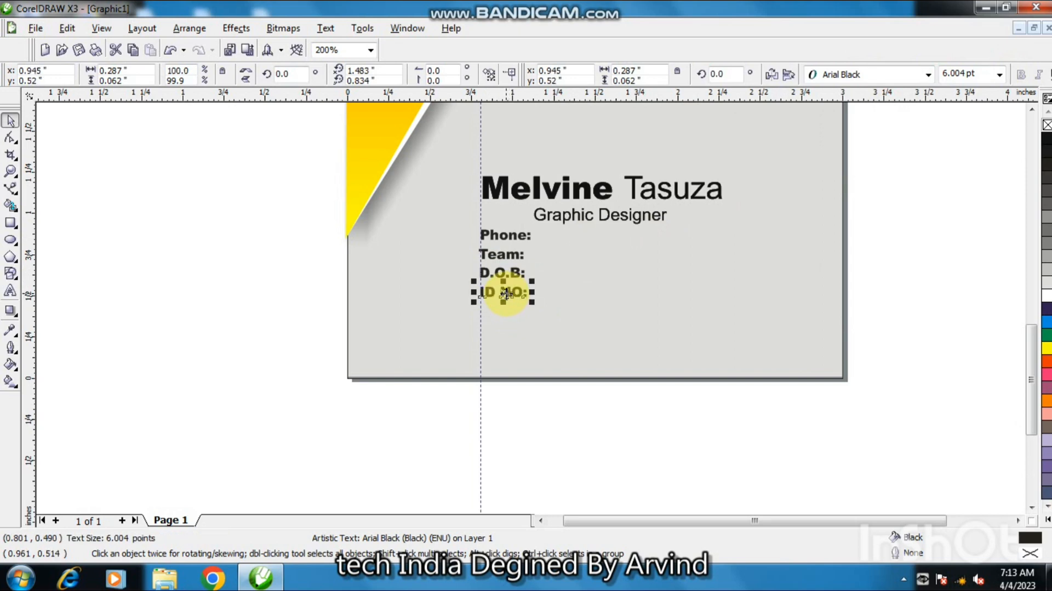
pyautogui.click(576, 398)
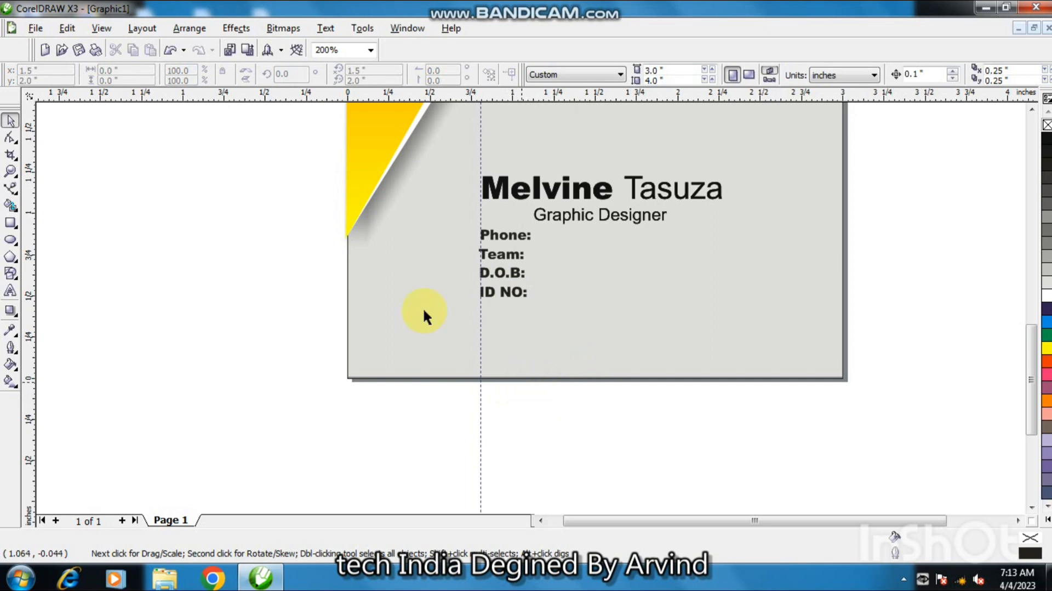
# Select all four labels and nudge them down slightly as a set.
pyautogui.click(10, 291)
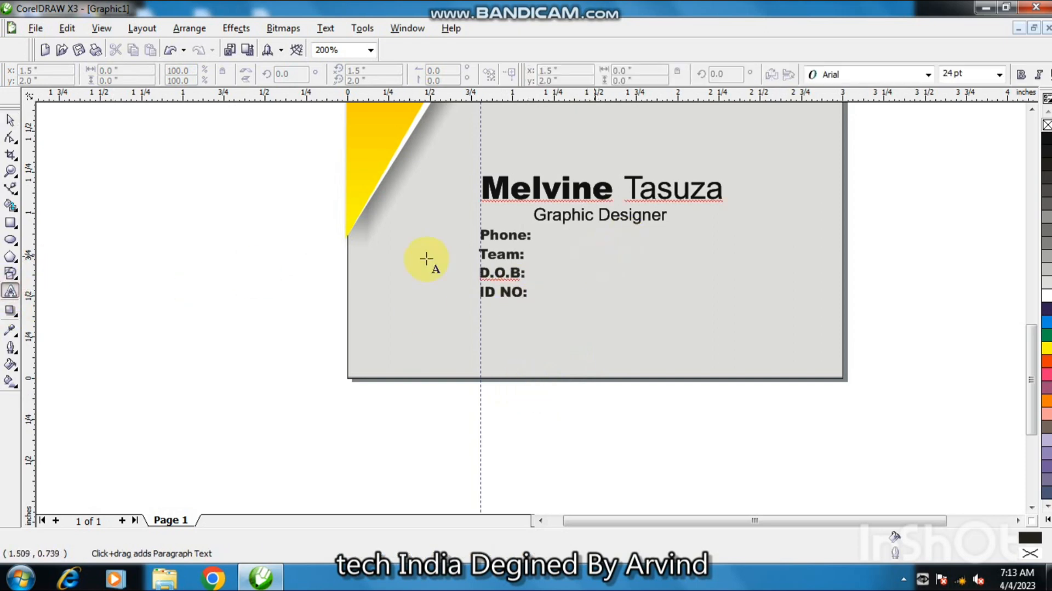
pyautogui.click(11, 120)
pyautogui.moveTo(315, 218); pyautogui.dragTo(548, 307)
pyautogui.press('Down')
pyautogui.press('Down')
pyautogui.press('Down')
pyautogui.press('Up')
pyautogui.press('Up')
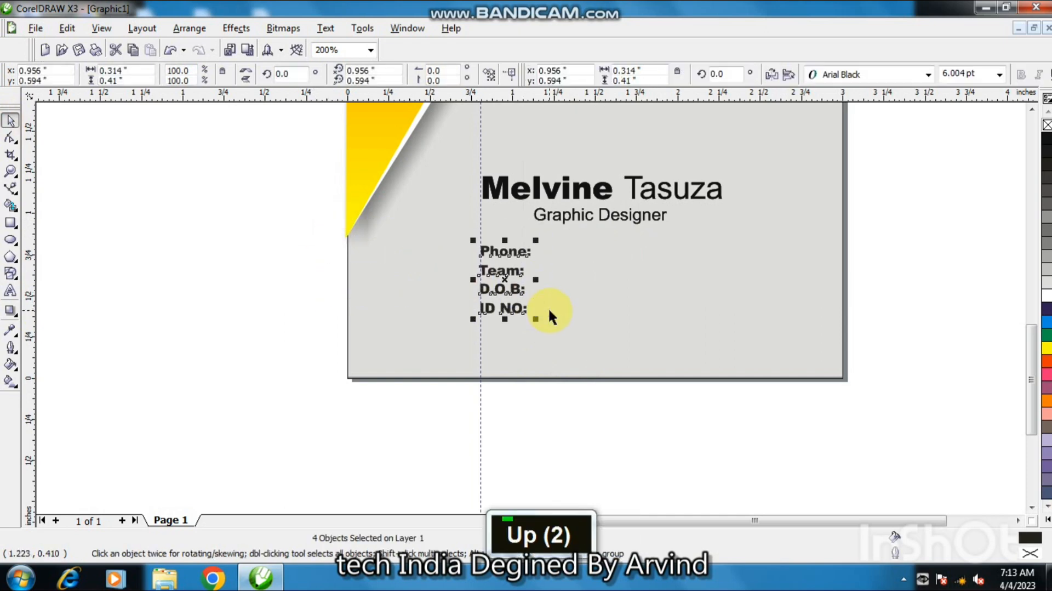
pyautogui.scroll(2, 547, 307)
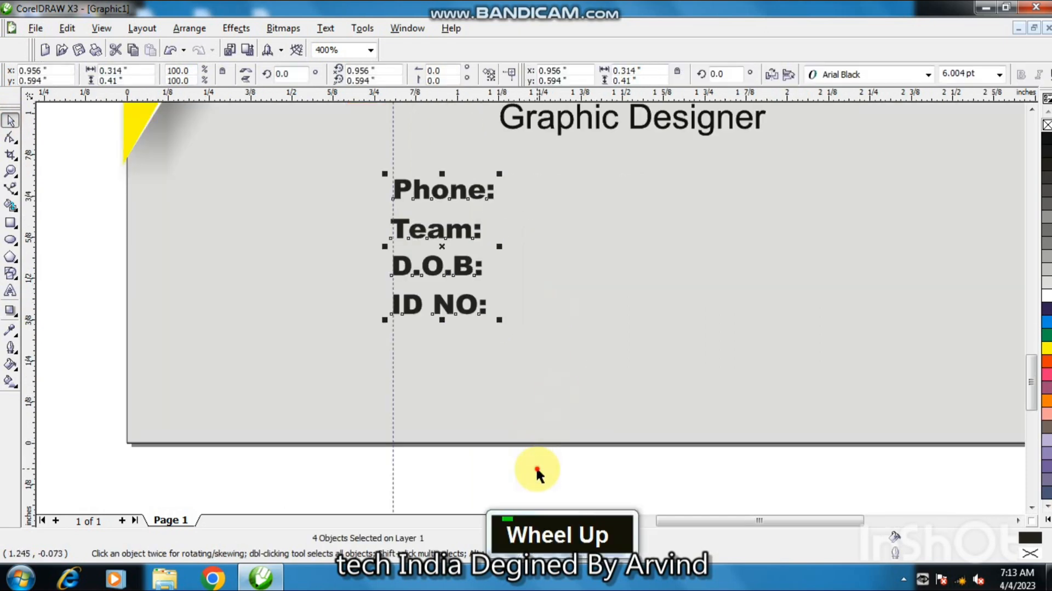
# Add an Arial text object containing the phone number to the right of the labels.
pyautogui.click(89, 274)
pyautogui.click(10, 290)
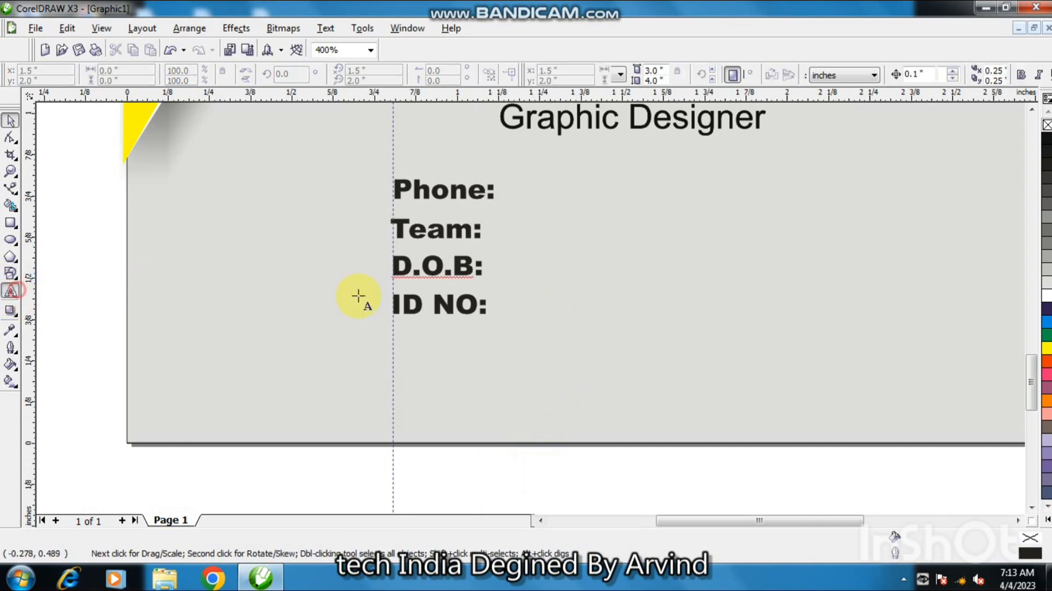
pyautogui.click(598, 247)
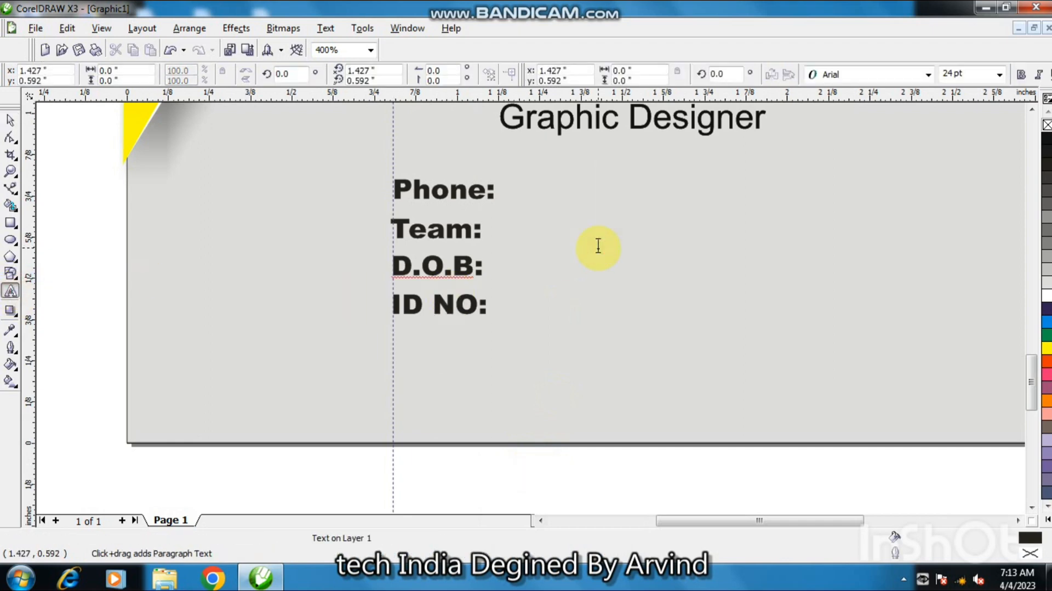
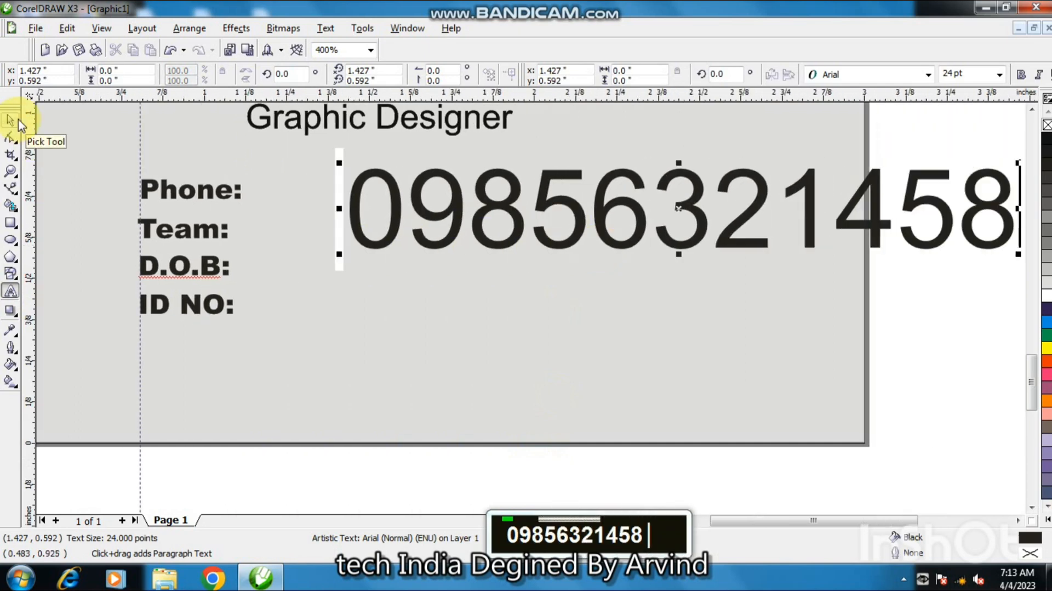
# Scale the phone number down proportionally and place it beside the "Phone:" label.
pyautogui.click(13, 120)
pyautogui.click(432, 241)
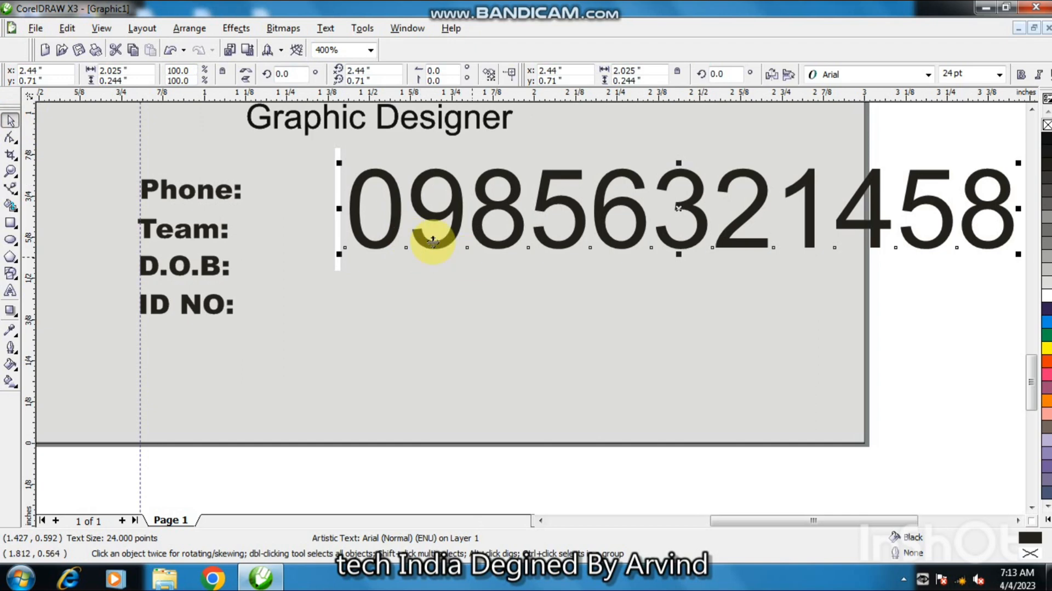
pyautogui.doubleClick(411, 312)
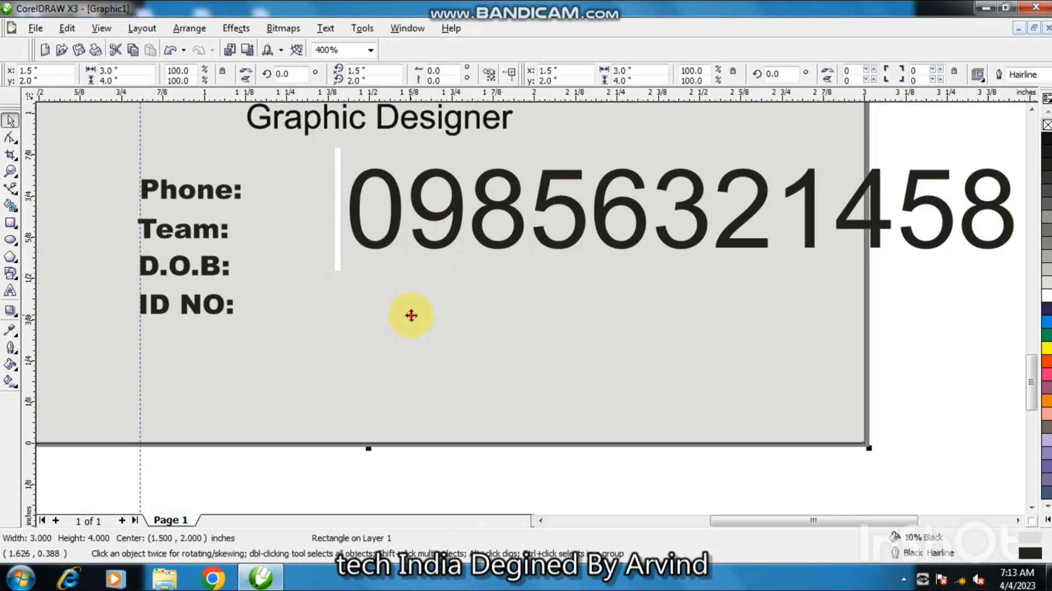
pyautogui.click(812, 241)
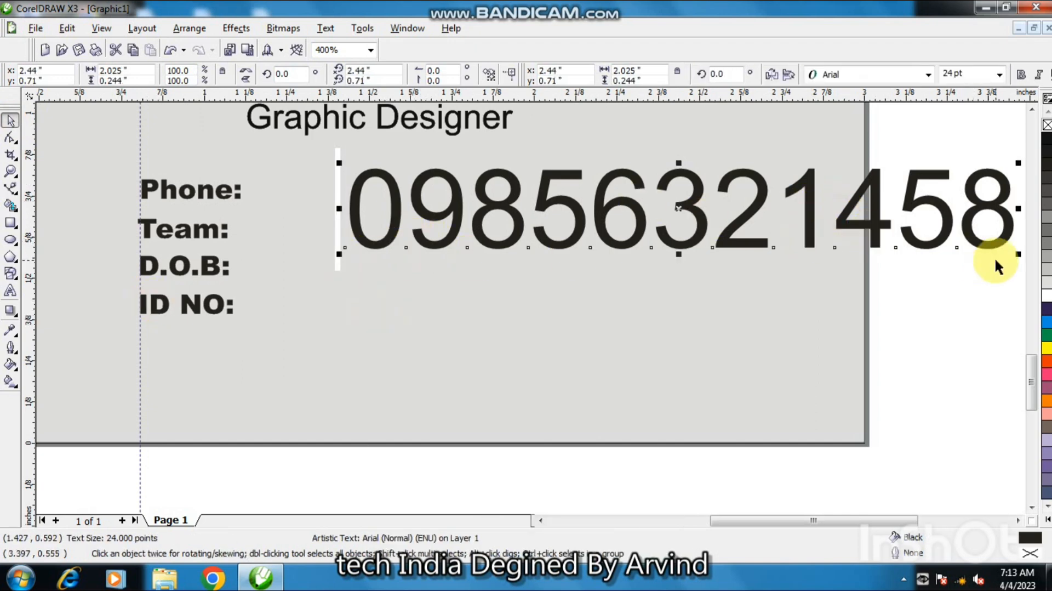
pyautogui.moveTo(1017, 254); pyautogui.dragTo(350, 192)
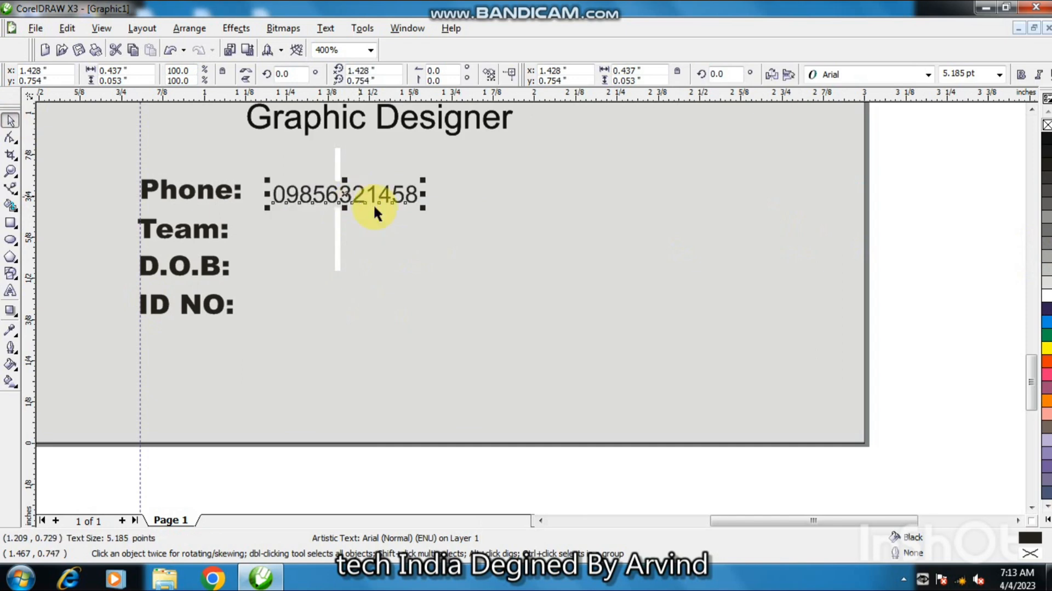
pyautogui.press('shift')
pyautogui.moveTo(421, 210); pyautogui.dragTo(403, 206)
pyautogui.moveTo(344, 194); pyautogui.dragTo(315, 192)
pyautogui.moveTo(374, 206); pyautogui.dragTo(369, 207)
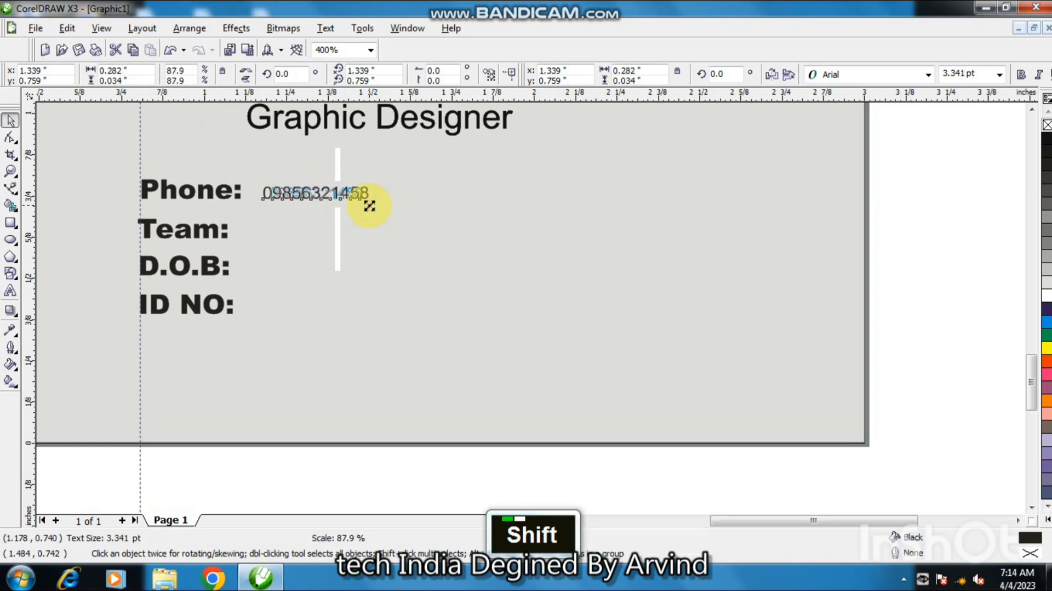
pyautogui.click(378, 233)
# Add a new text object reading "Desigining Team" on the card.
pyautogui.click(10, 291)
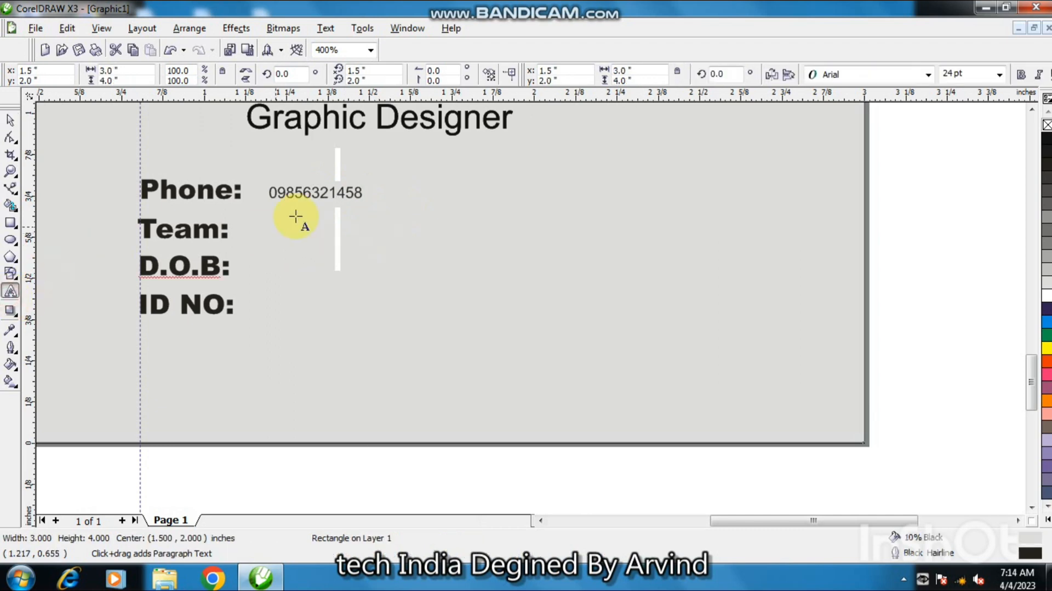
pyautogui.doubleClick(291, 241)
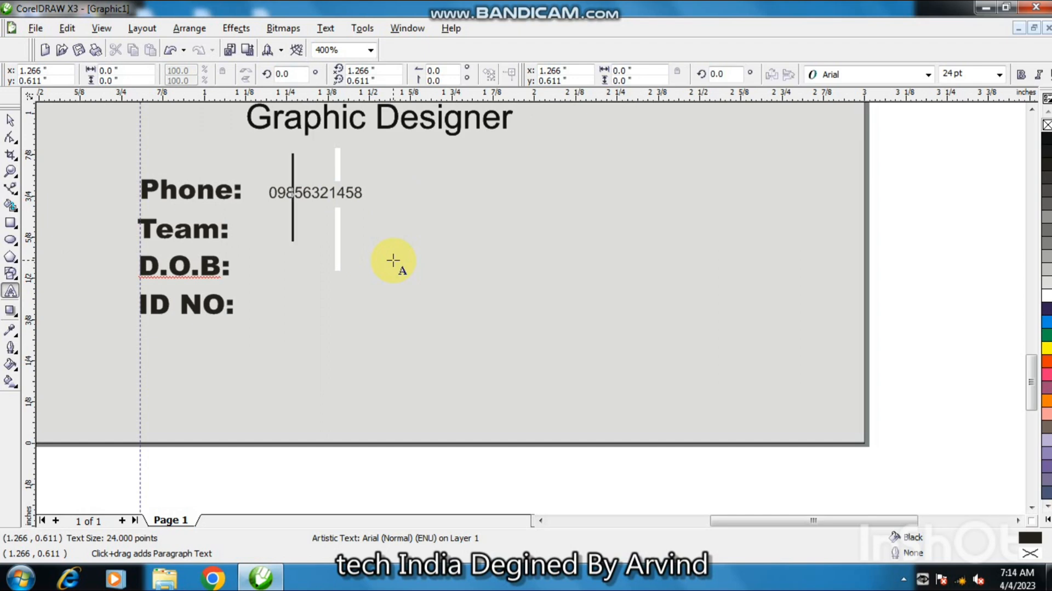
pyautogui.write('Desig')
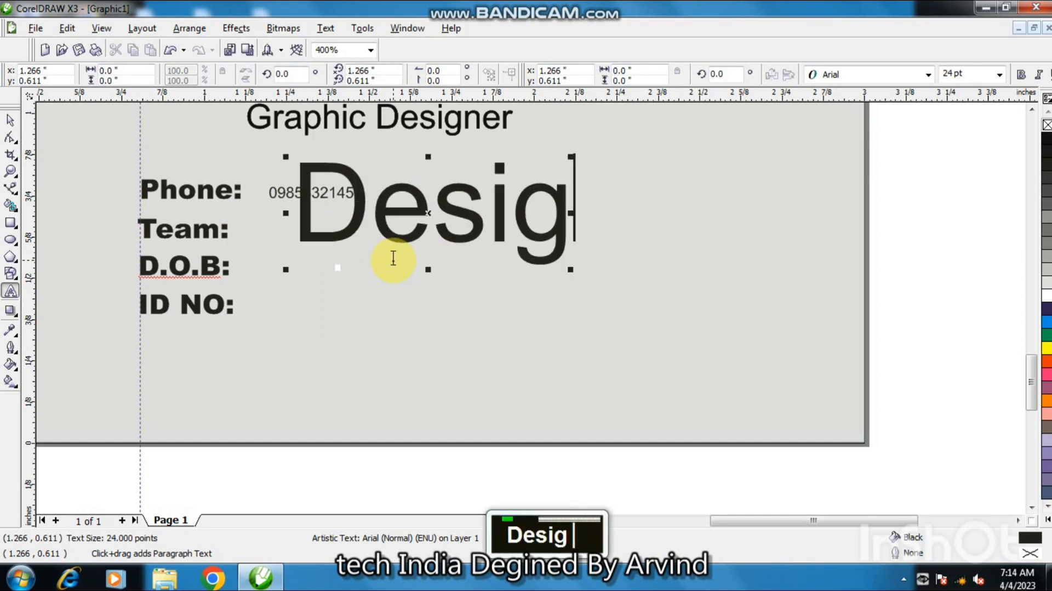
pyautogui.write('inin')
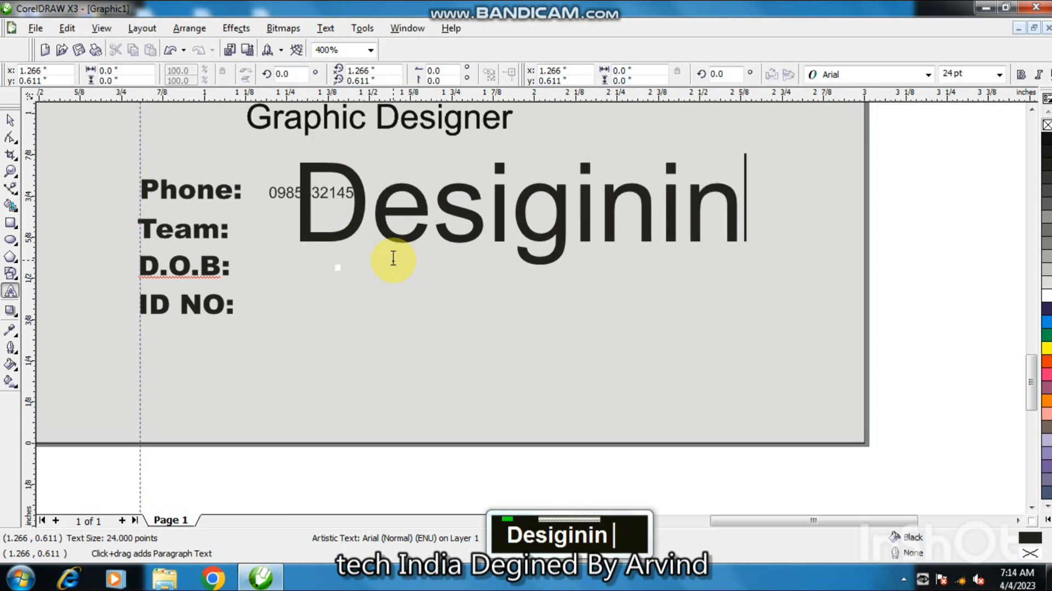
pyautogui.write('g Team')
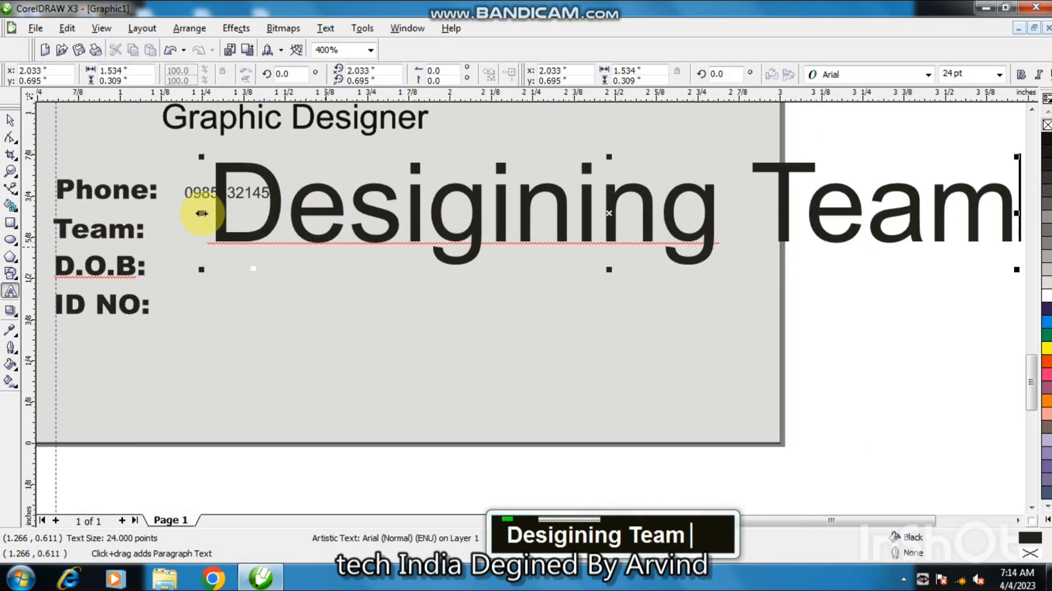
pyautogui.hotkey('ctrl', 'space')
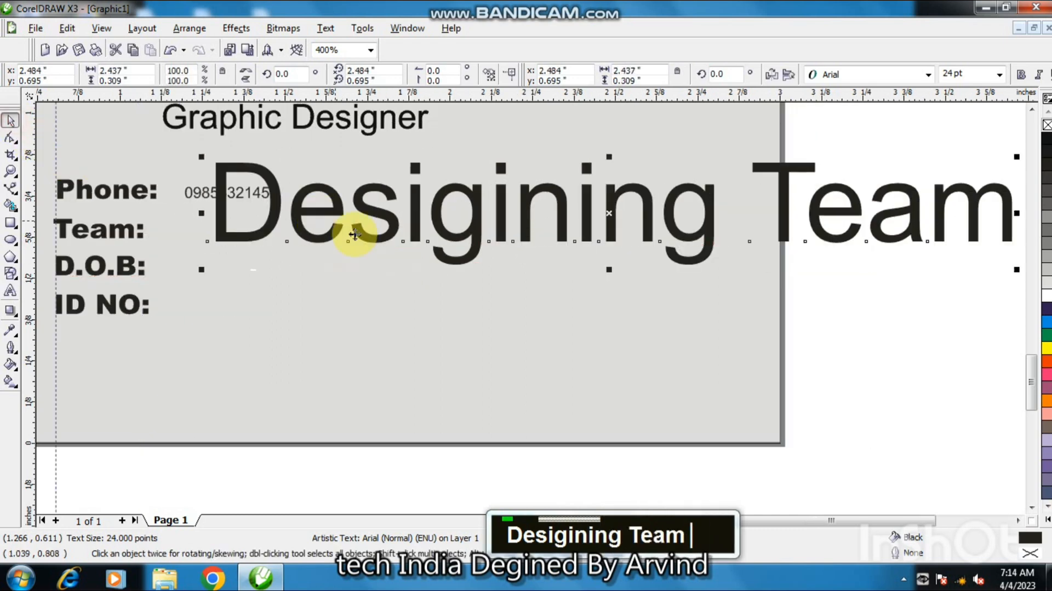
# Scale the "Desigining Team" text down and position it beside the "Team:" label.
pyautogui.moveTo(202, 272); pyautogui.dragTo(879, 232)
pyautogui.moveTo(946, 168); pyautogui.dragTo(228, 228)
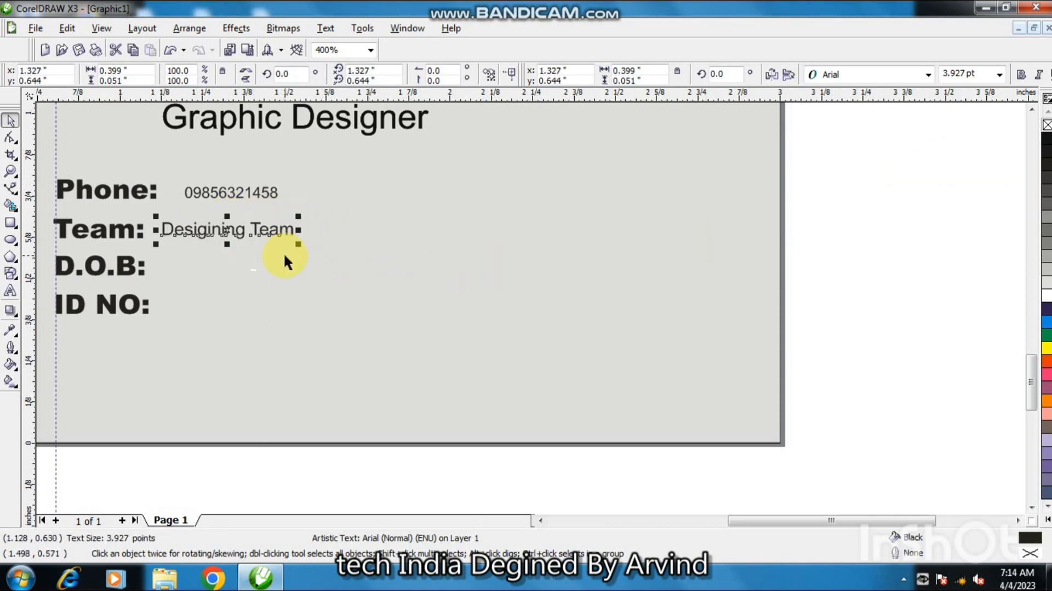
pyautogui.moveTo(296, 245); pyautogui.dragTo(296, 245)
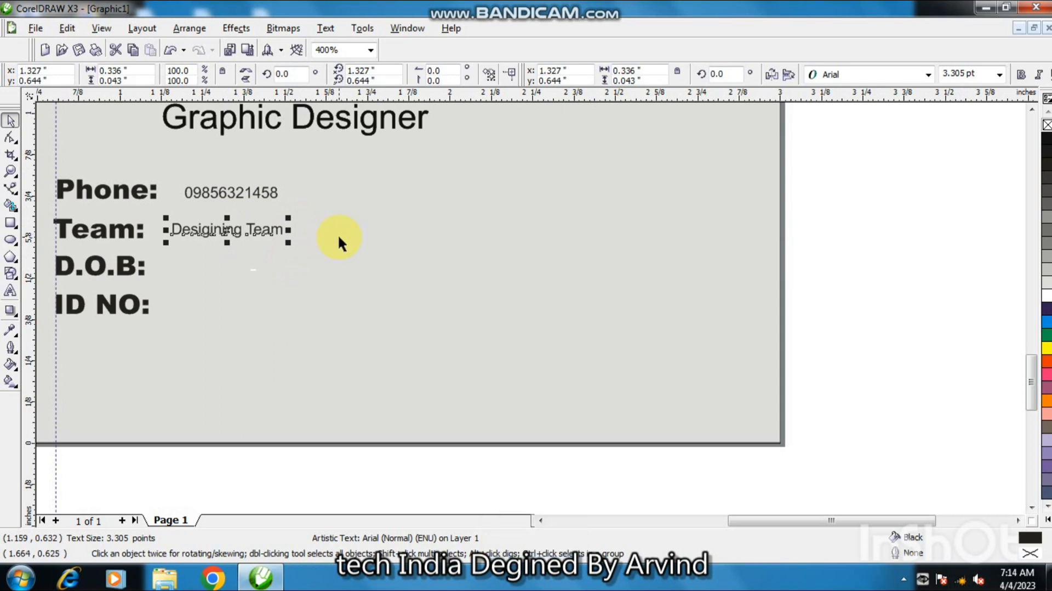
pyautogui.click(231, 232)
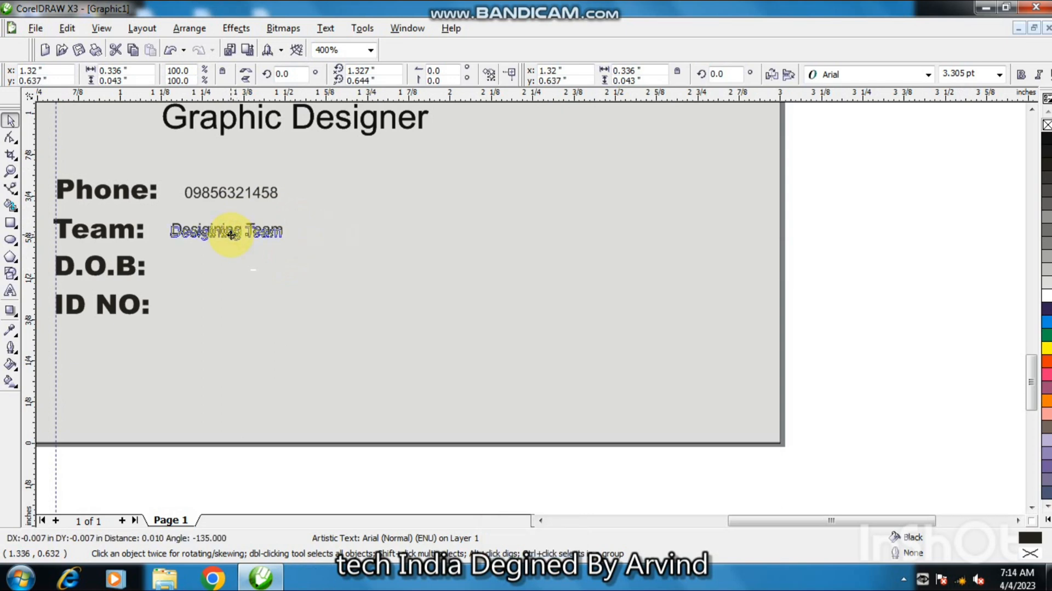
pyautogui.moveTo(230, 235); pyautogui.dragTo(234, 229)
# Add a vertical guideline at the phone number's left edge and align the team text to it.
pyautogui.moveTo(56, 253); pyautogui.dragTo(184, 253)
pyautogui.click(208, 235)
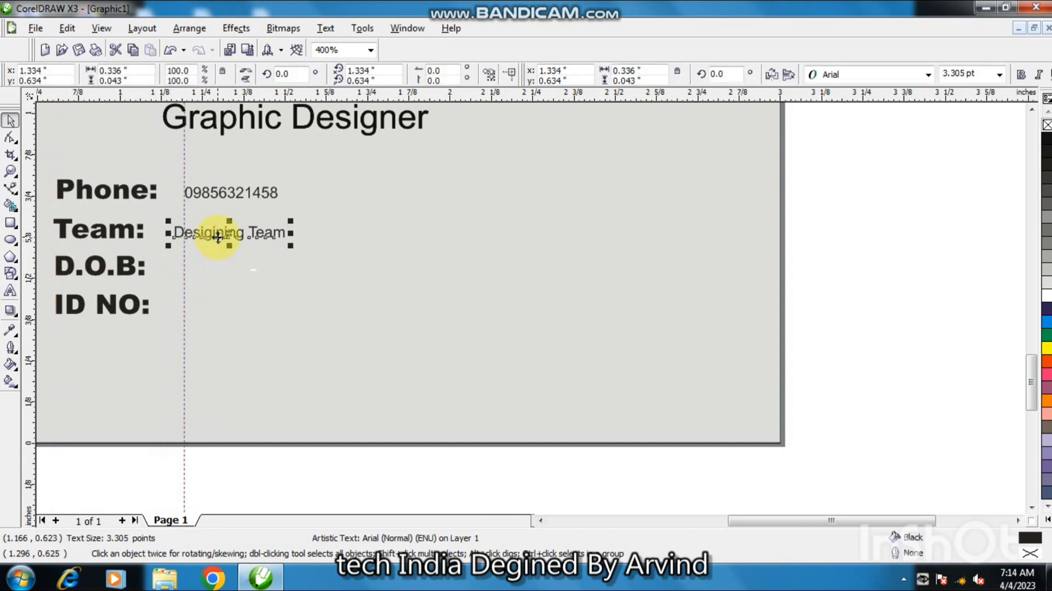
pyautogui.moveTo(217, 236); pyautogui.dragTo(226, 237)
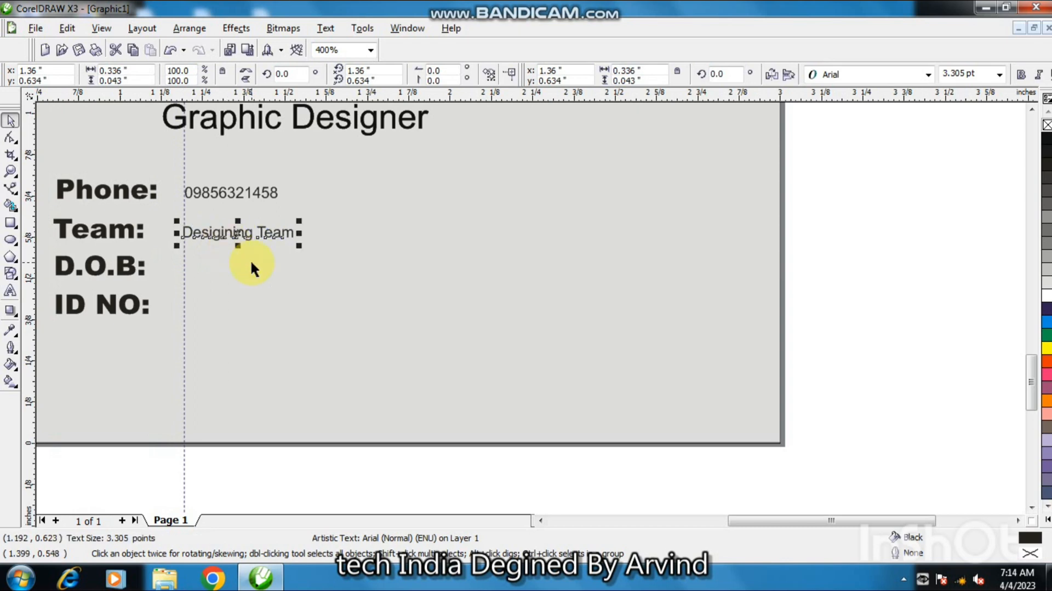
pyautogui.click(251, 260)
# Add a text object with the date of birth to the right of the labels.
pyautogui.click(10, 291)
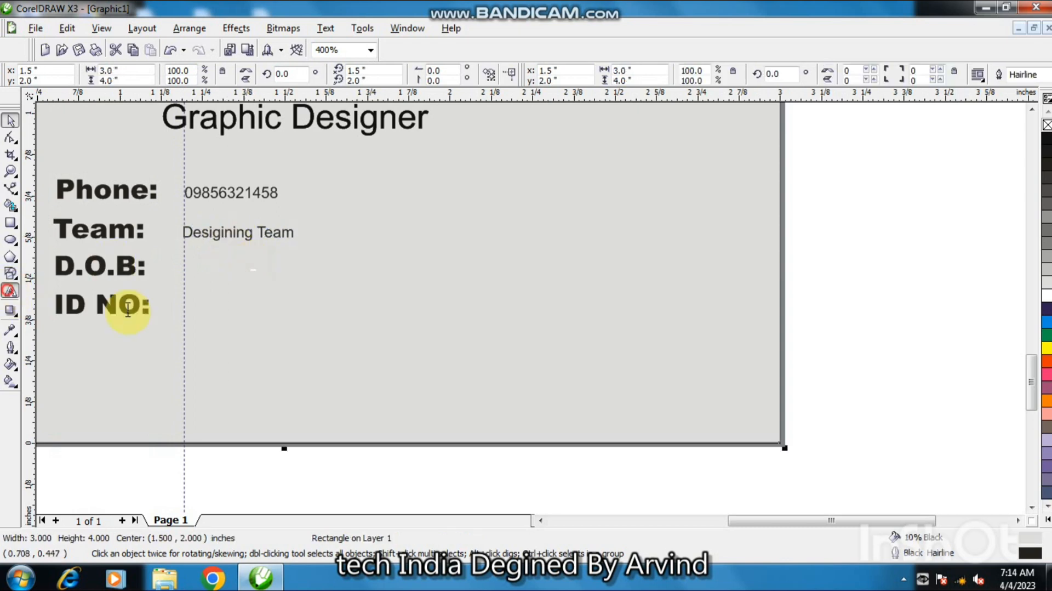
pyautogui.doubleClick(249, 307)
pyautogui.write('10')
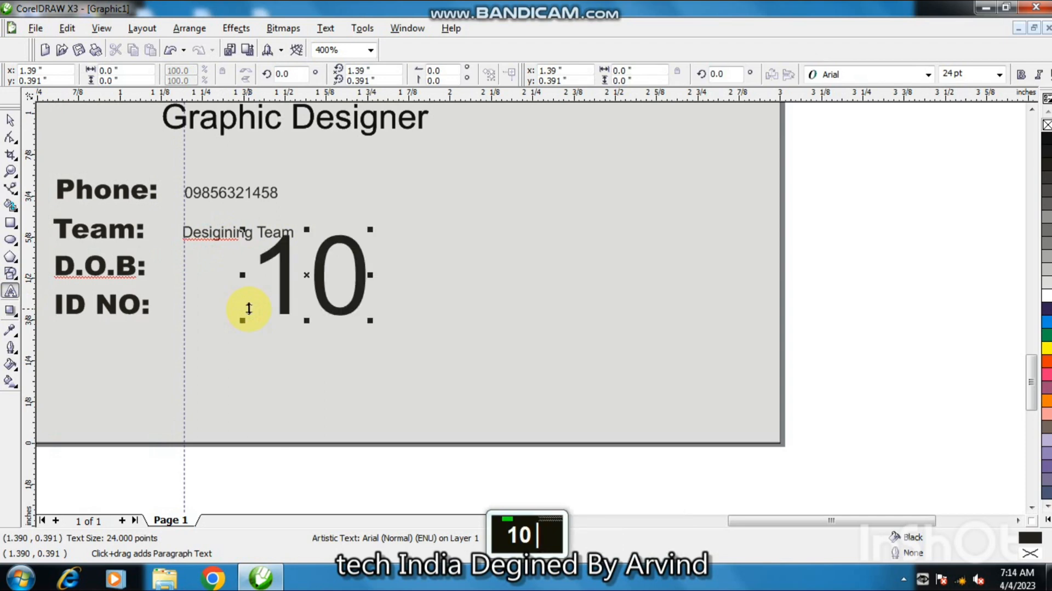
pyautogui.write('/02/')
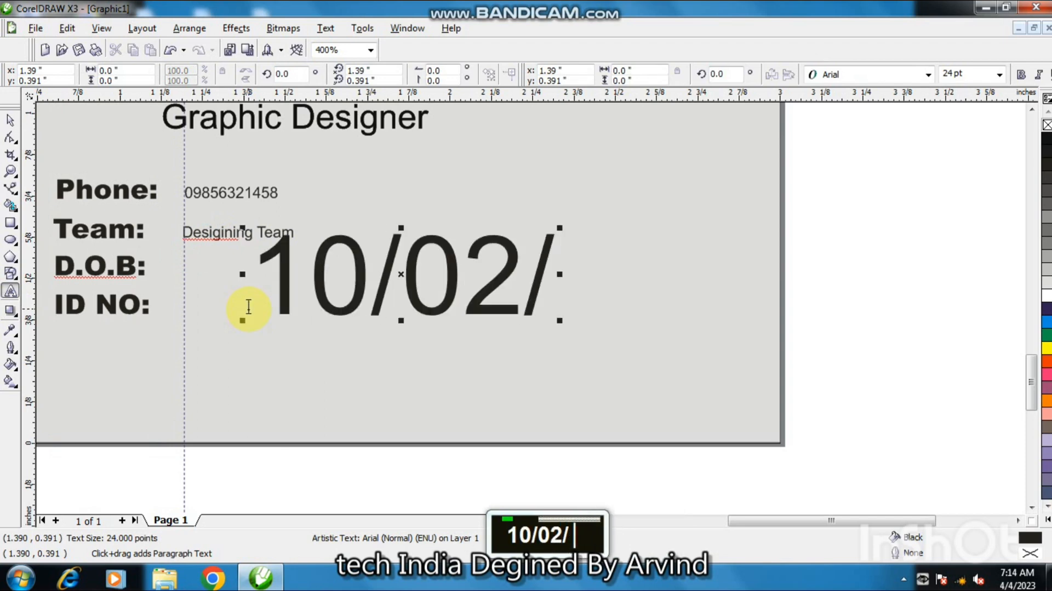
pyautogui.write('200')
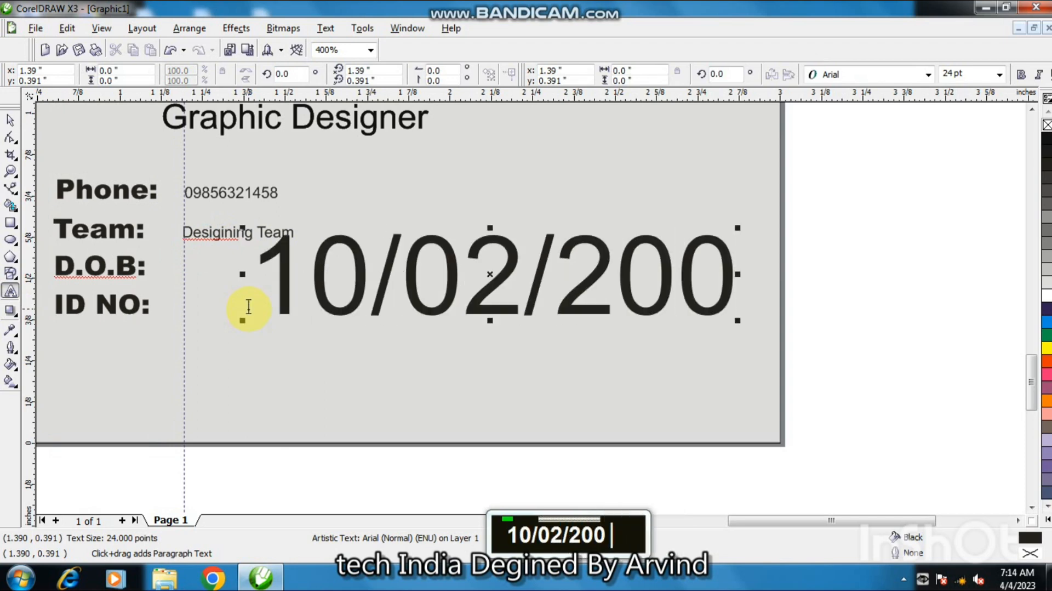
# Scale the date of birth text down and place it beside "D.O.B:" on the guideline.
pyautogui.click(9, 123)
pyautogui.moveTo(738, 320); pyautogui.dragTo(257, 278)
pyautogui.press('shift')
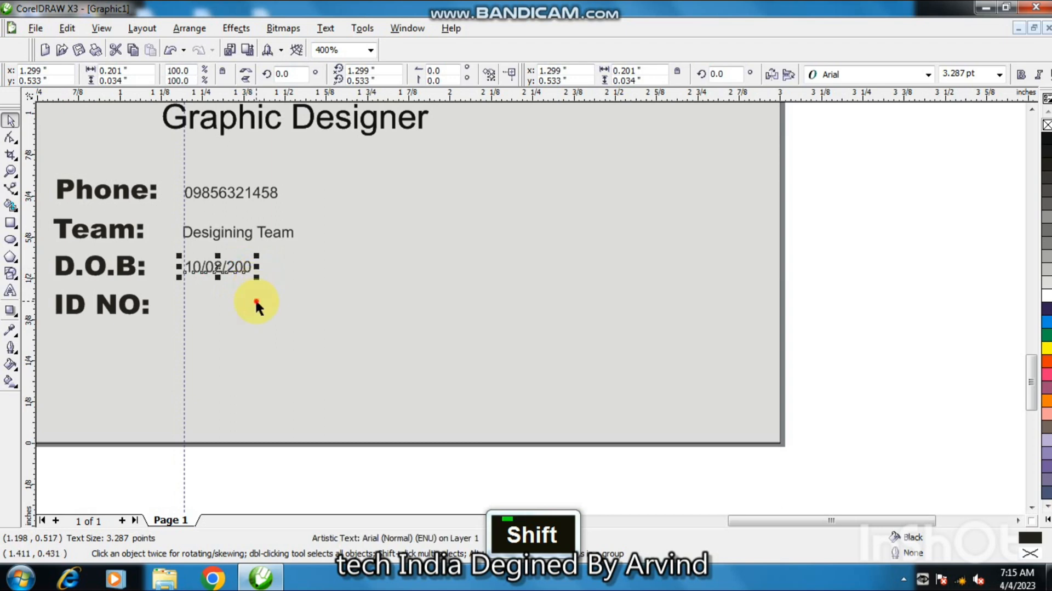
pyautogui.click(257, 303)
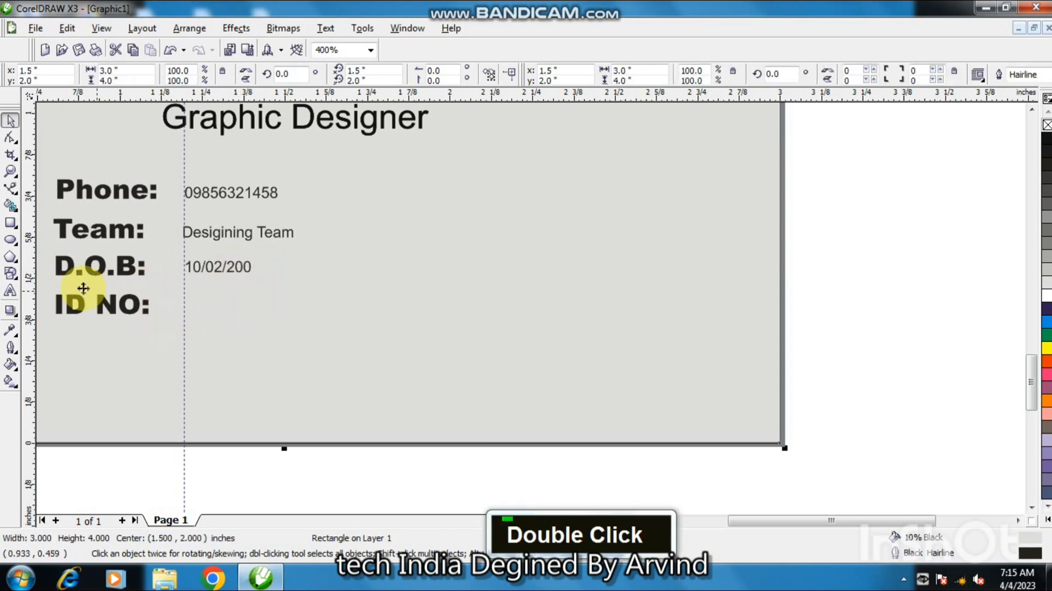
# Add a text object with the ID number next to the "ID NO:" label.
pyautogui.click(10, 291)
pyautogui.click(270, 329)
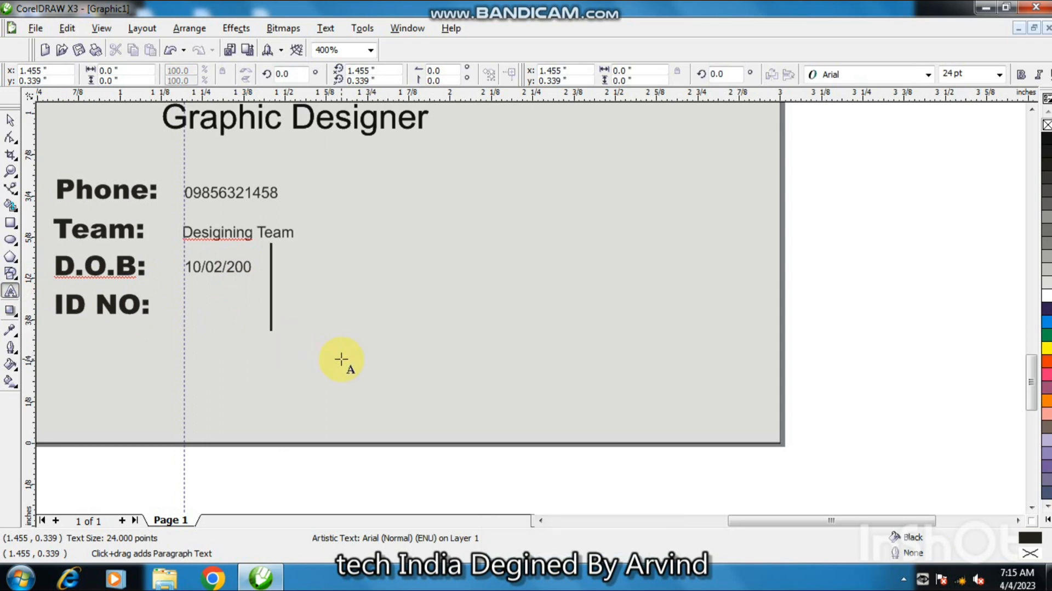
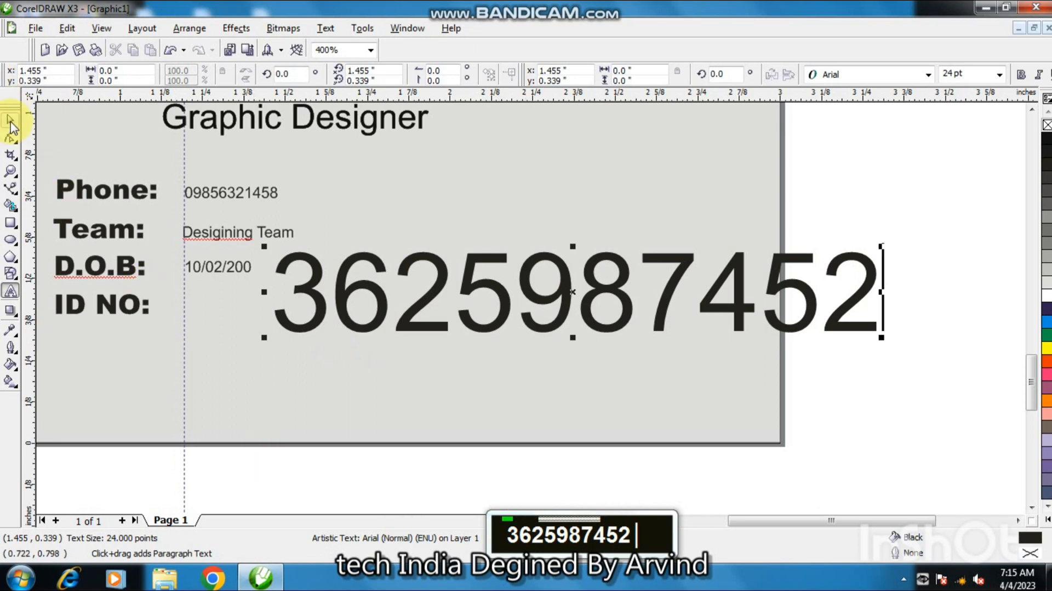
pyautogui.click(10, 125)
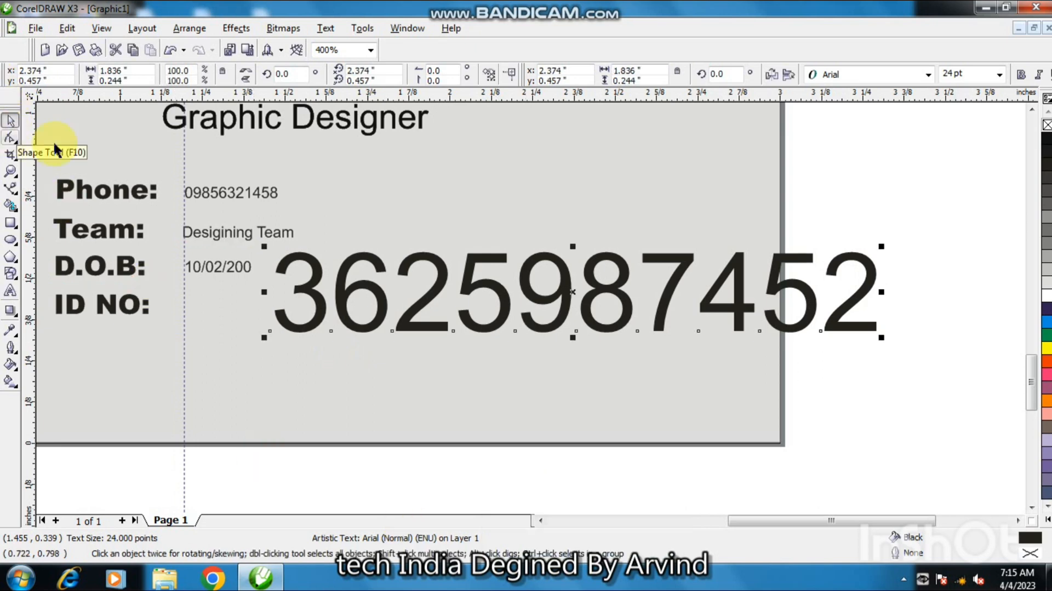
# Scale the ID number text down and place it beside "ID NO:" on the guideline.
pyautogui.moveTo(880, 338); pyautogui.dragTo(735, 300)
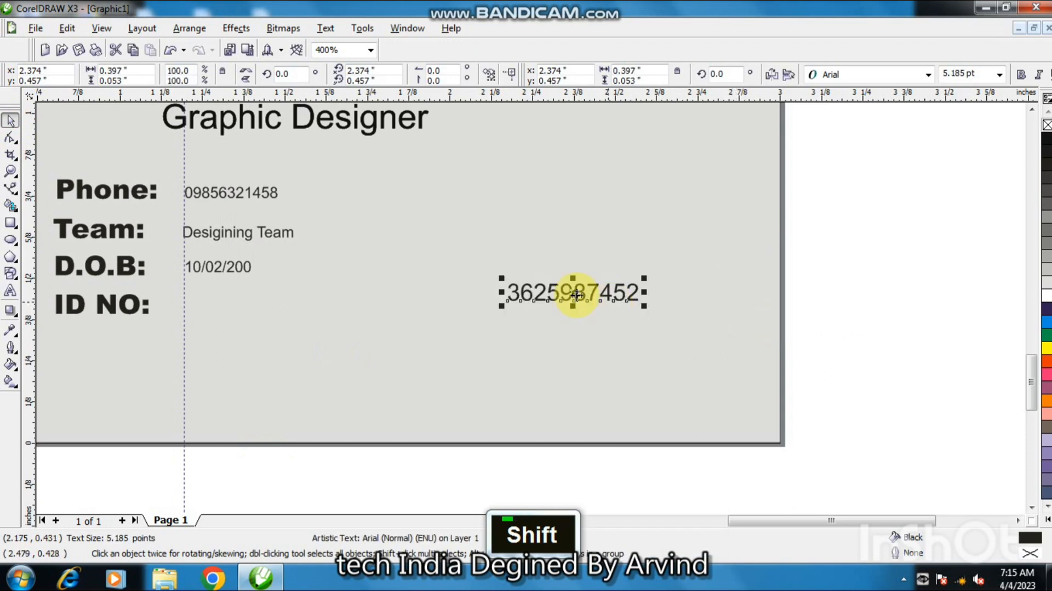
pyautogui.moveTo(576, 295); pyautogui.dragTo(229, 312)
pyautogui.click(361, 331)
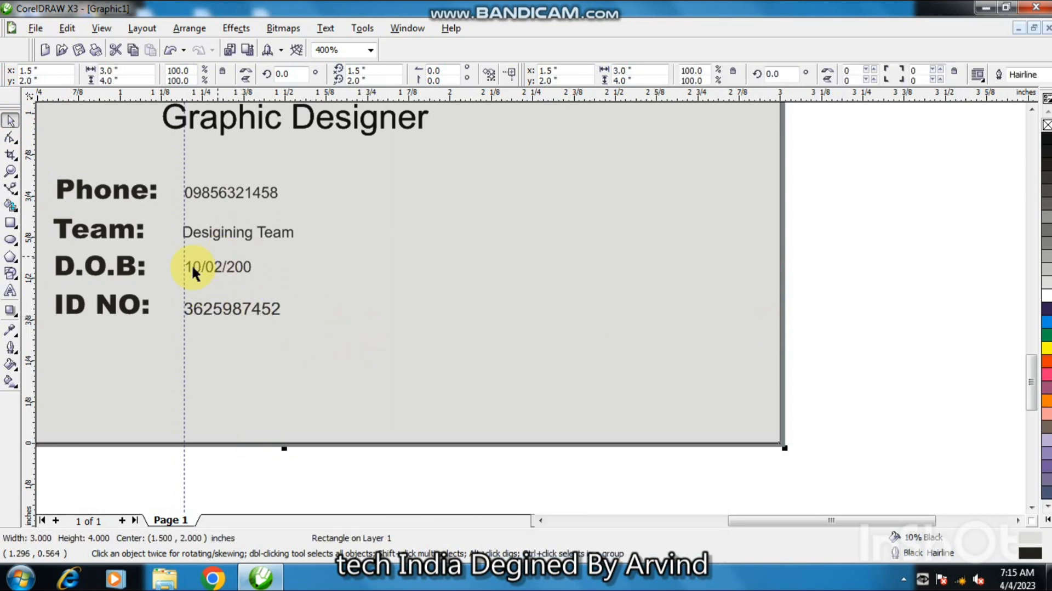
# Delete the vertical guideline.
pyautogui.click(184, 287)
pyautogui.press('Delete')
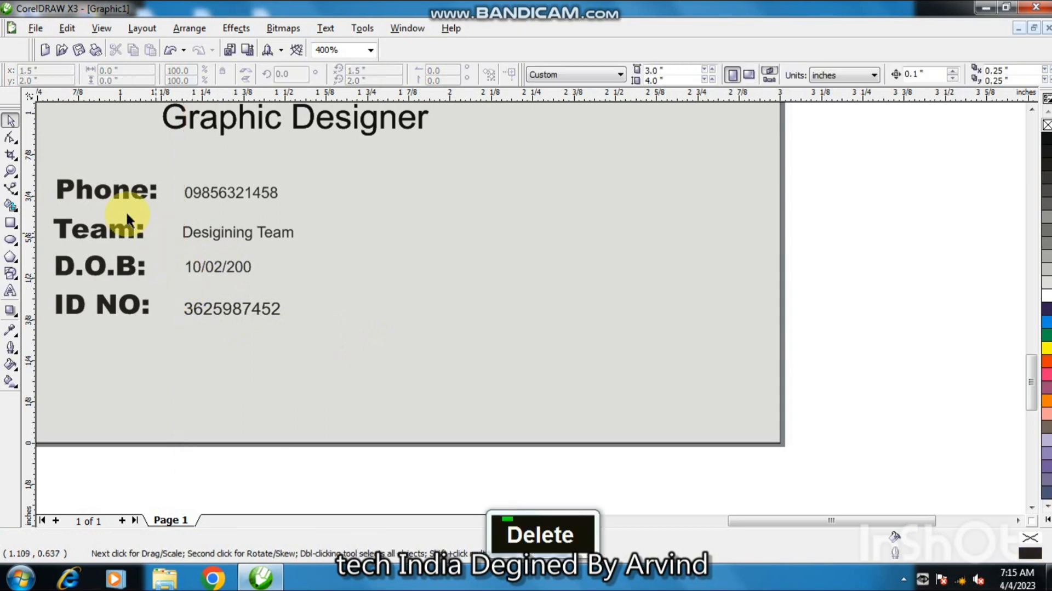
# Zoom to 100% to see the whole card and enlarge the block of contact labels and values.
pyautogui.click(372, 51)
pyautogui.click(347, 71)
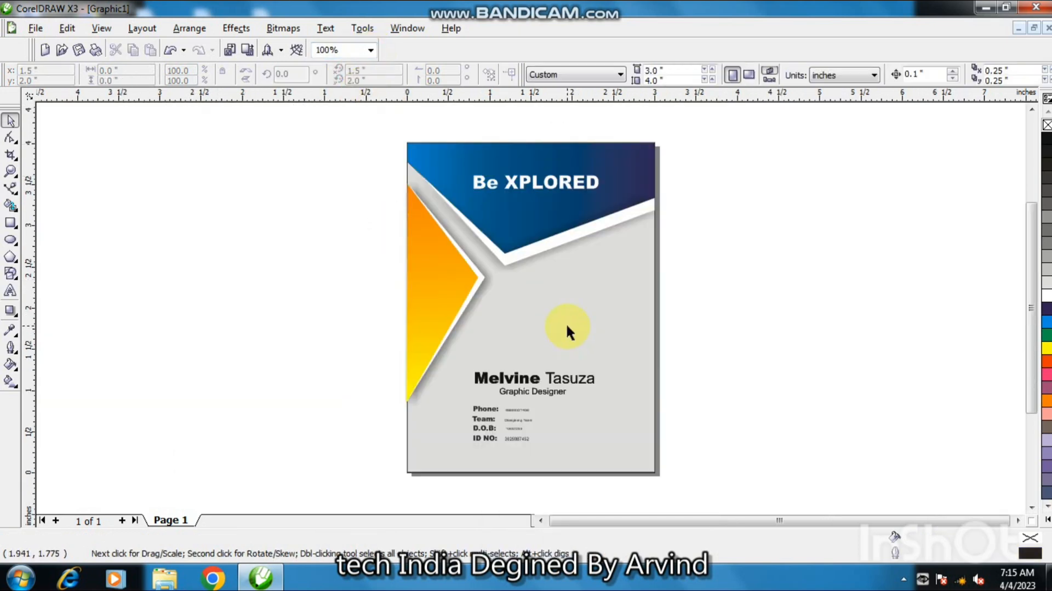
pyautogui.moveTo(443, 461); pyautogui.dragTo(469, 465)
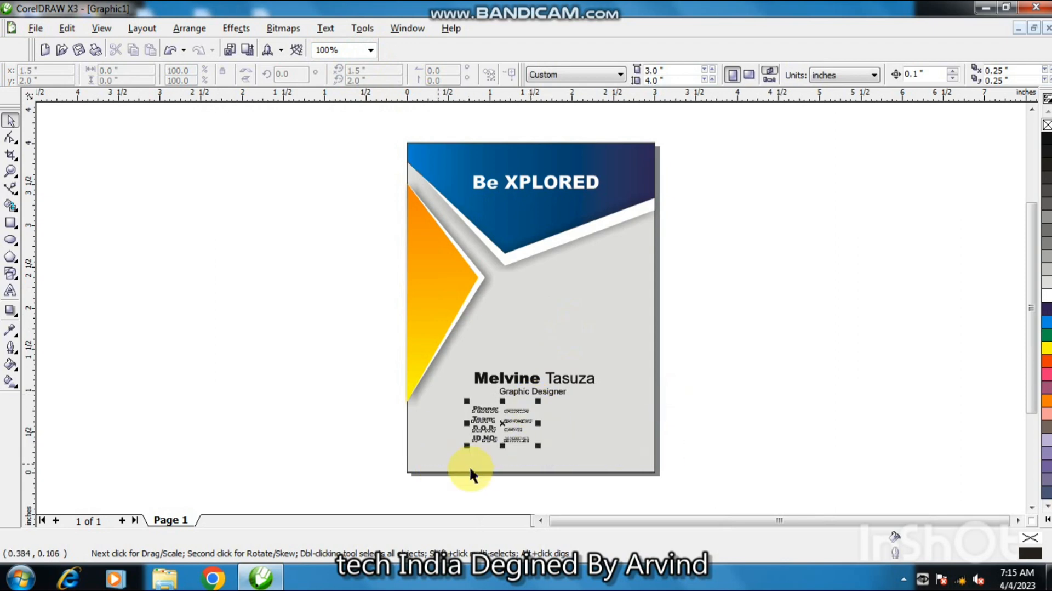
pyautogui.moveTo(539, 447); pyautogui.dragTo(549, 455)
pyautogui.click(698, 425)
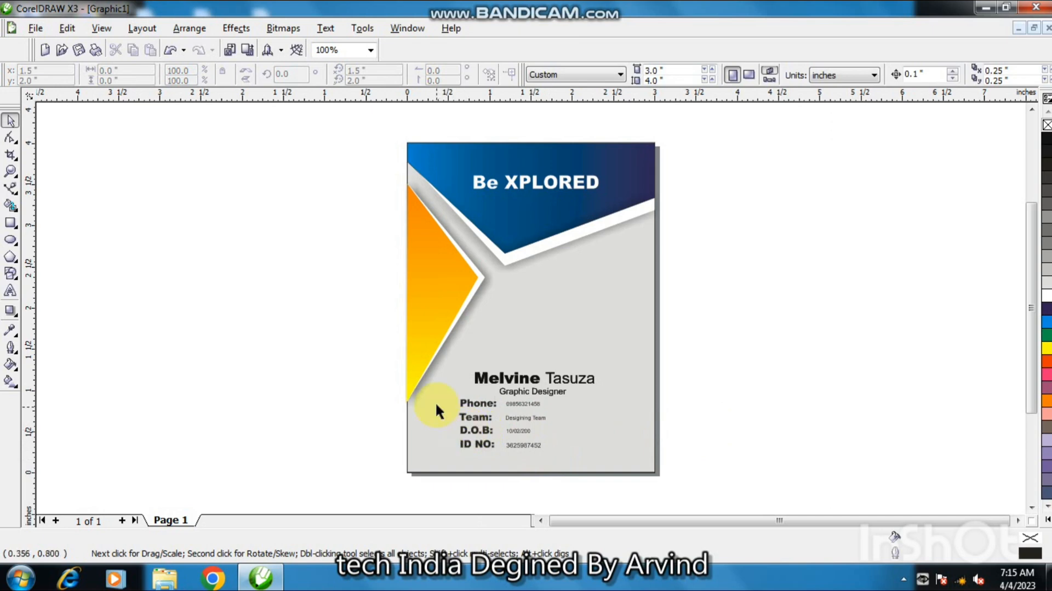
# Nudge the contact details block right and down to sit under the job title.
pyautogui.moveTo(553, 481)
pyautogui.mouseDown()
pyautogui.moveTo(566, 482)
pyautogui.moveTo(558, 491)
pyautogui.mouseUp()
pyautogui.press('Right')
pyautogui.press('Right')
pyautogui.press('Down')
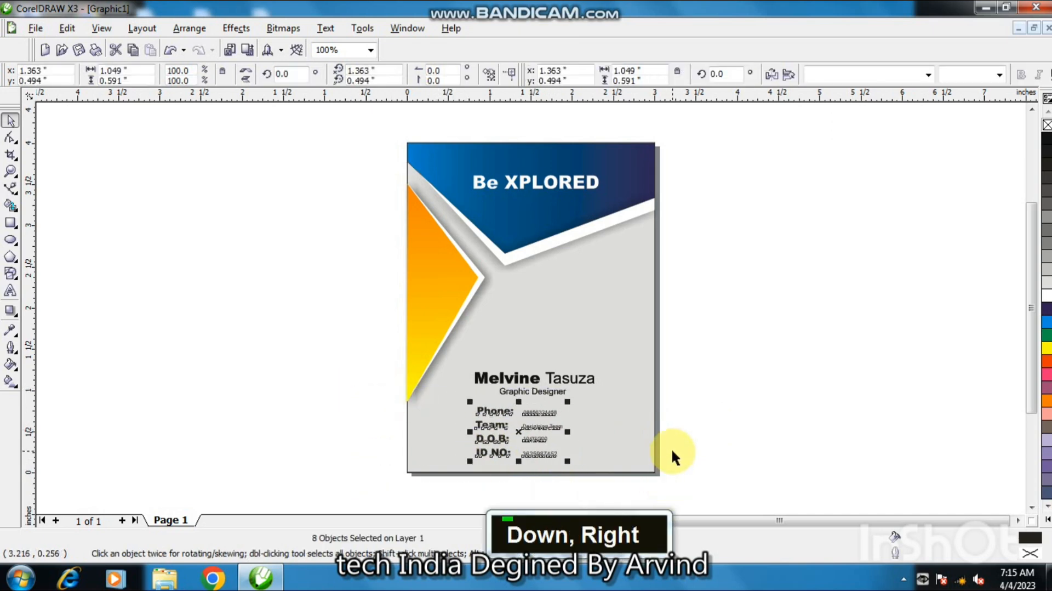
pyautogui.hotkey('ctrl', 'Up')
pyautogui.hotkey('ctrl', 'Left')
pyautogui.hotkey('ctrl', 'Left')
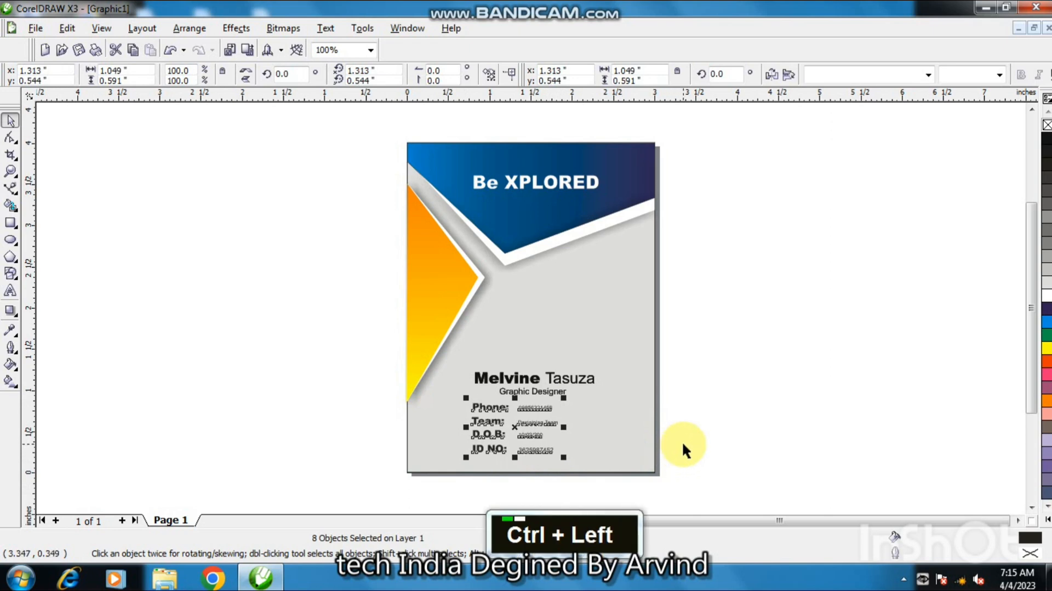
pyautogui.hotkey('ctrl', 'Right')
pyautogui.click(678, 390)
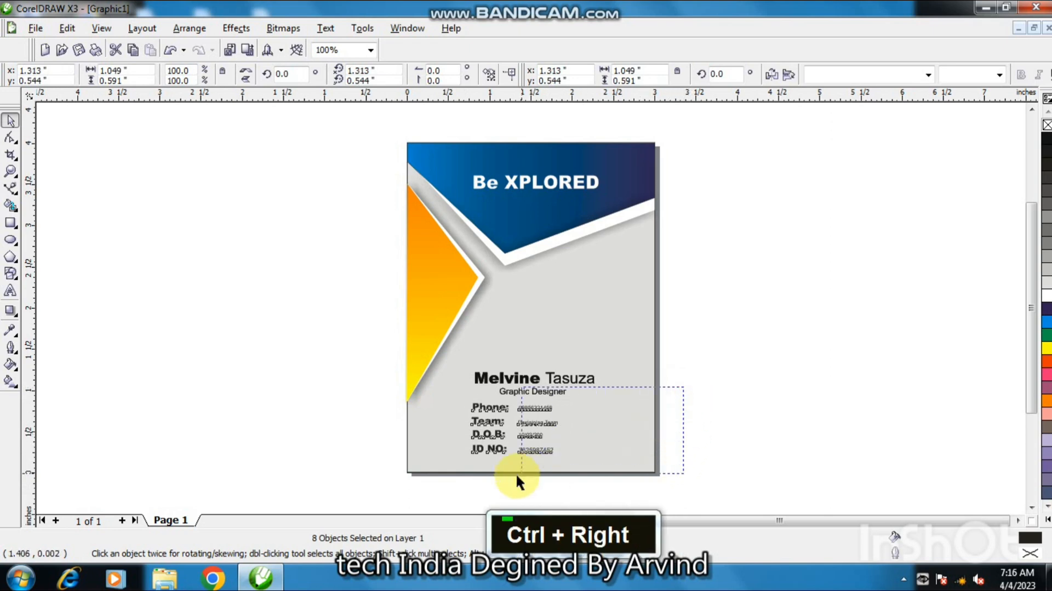
# Move and rescale the contact details block slightly, then undo the last rescale.
pyautogui.moveTo(516, 475); pyautogui.dragTo(506, 477)
pyautogui.moveTo(567, 459); pyautogui.dragTo(570, 462)
pyautogui.click(747, 420)
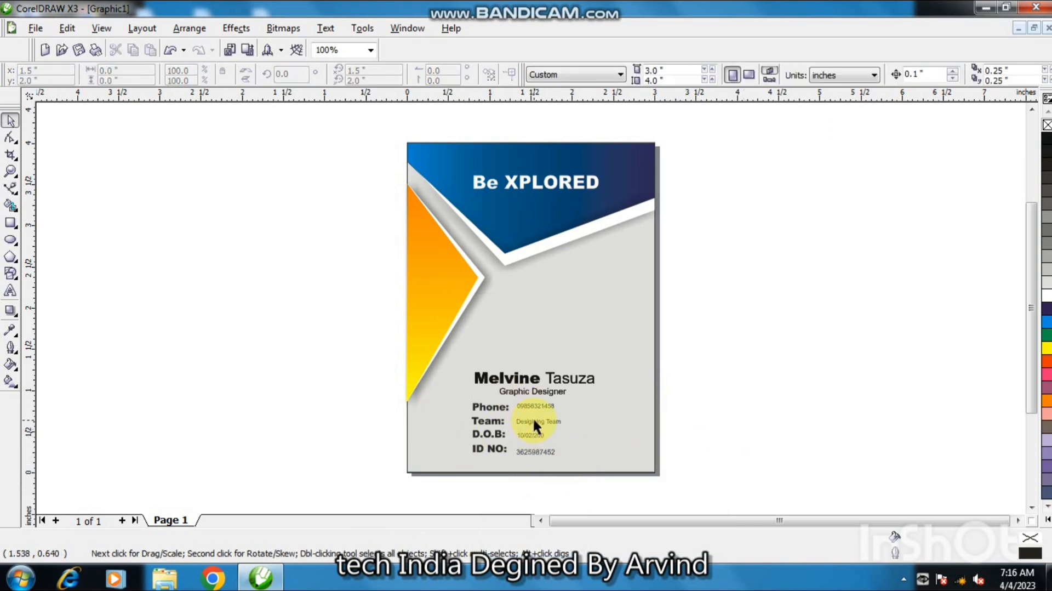
pyautogui.hotkey('ctrl', 'z')
pyautogui.click(704, 396)
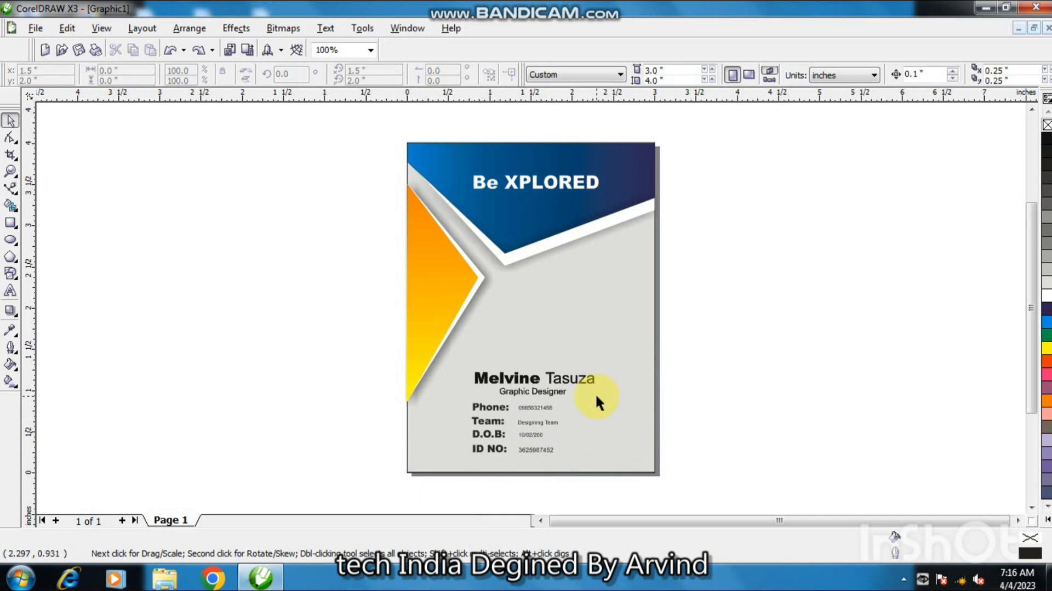
# Preview the finished card in full-screen view.
pyautogui.press('F9')
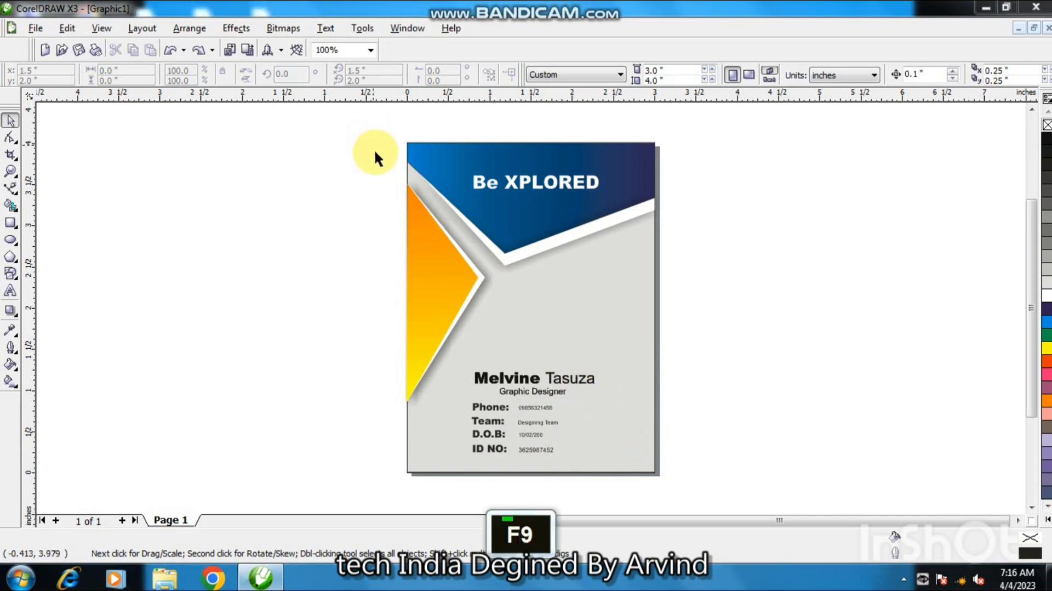